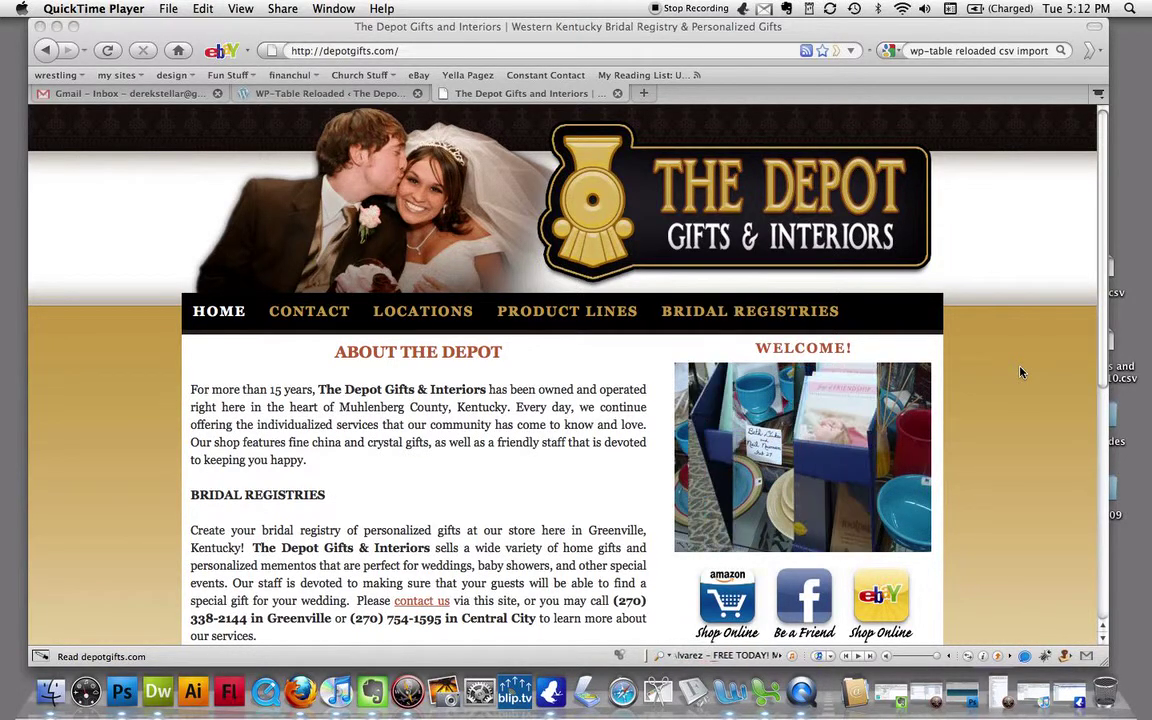
# - Bring the depotgifts.com home page forward, scroll to its footer, and follow Admin Login
pyautogui.click(755, 58)
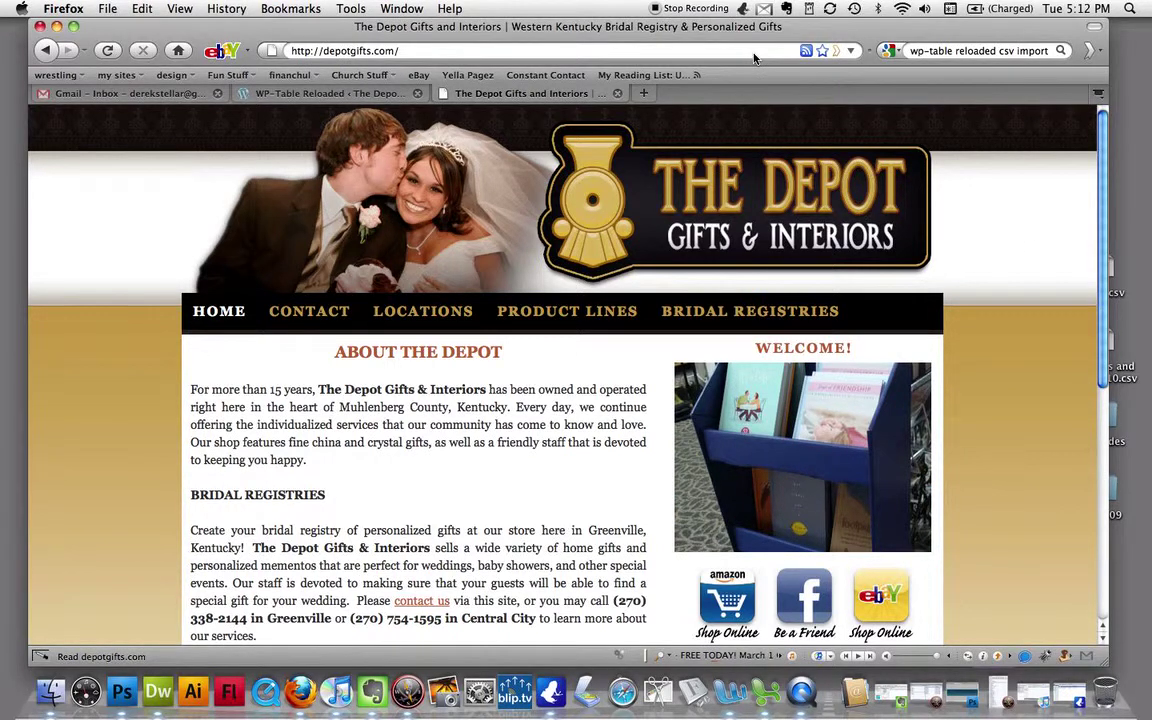
pyautogui.scroll(-2, 1054, 398)
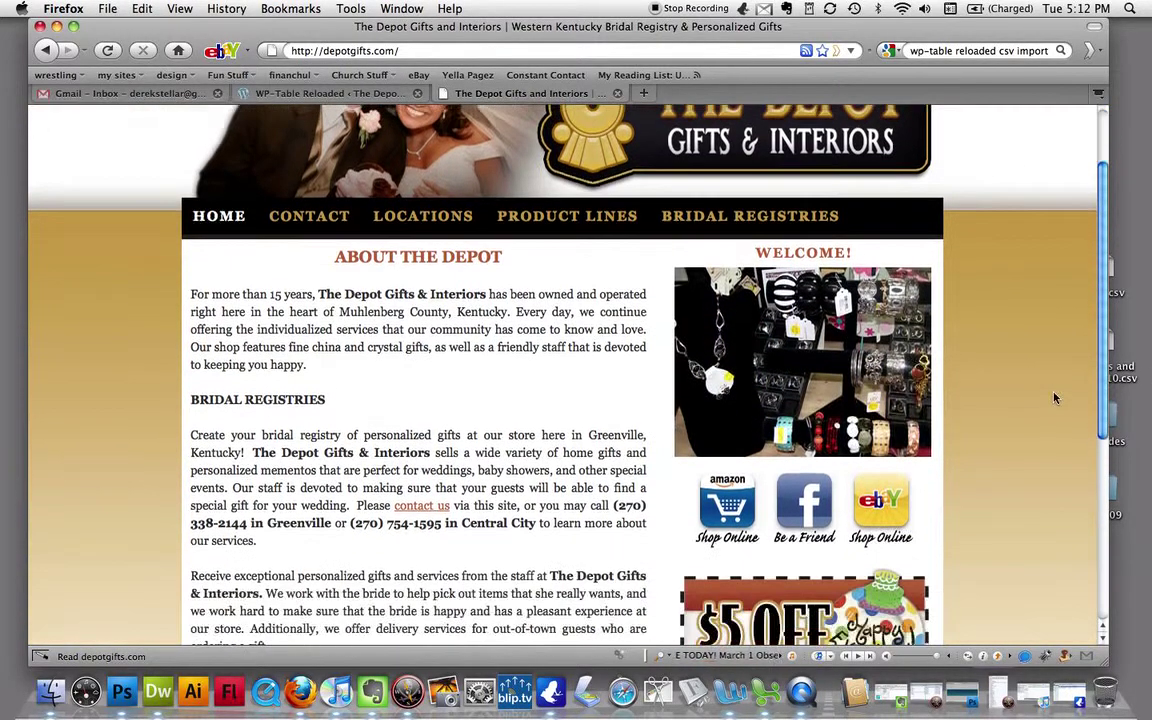
pyautogui.scroll(-7, 1054, 398)
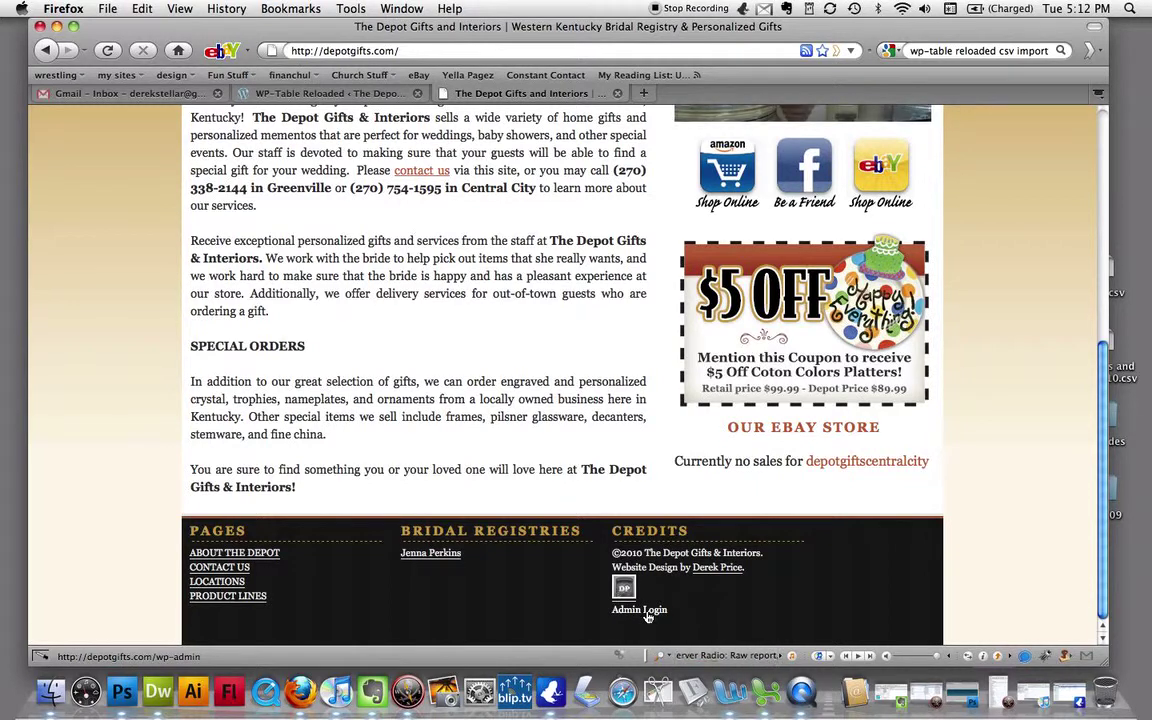
pyautogui.click(640, 610)
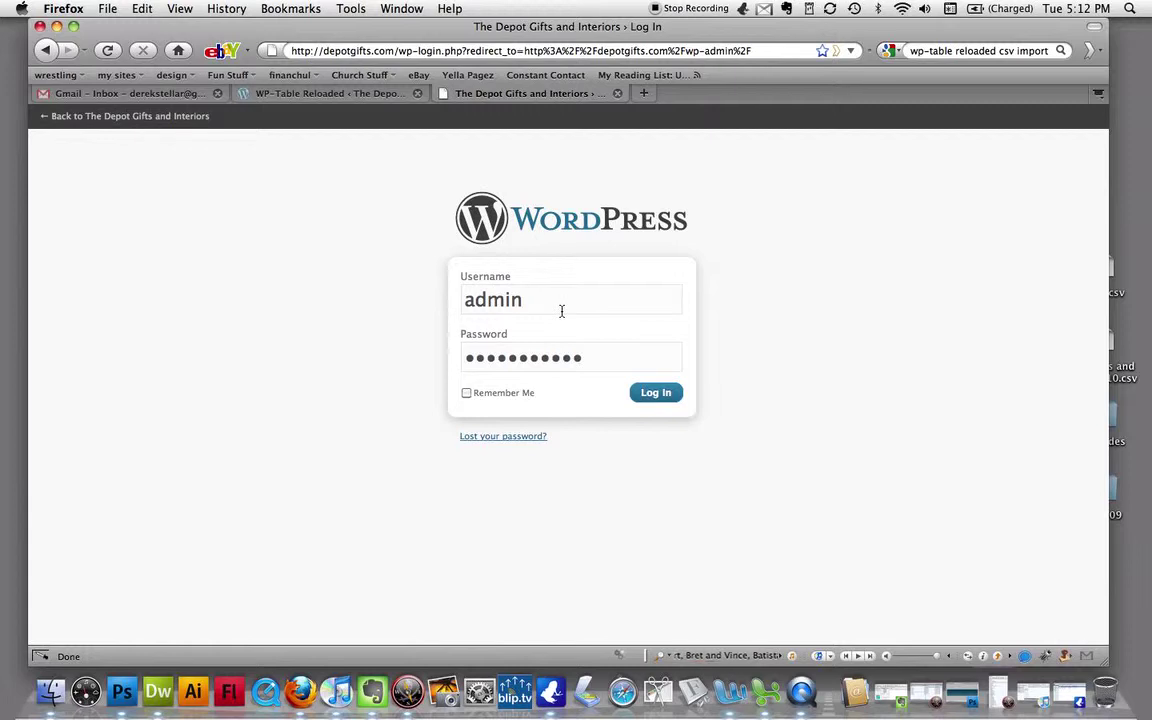
# - Log in to the site's admin with Remember Me ticked
pyautogui.click(466, 393)
pyautogui.click(672, 397)
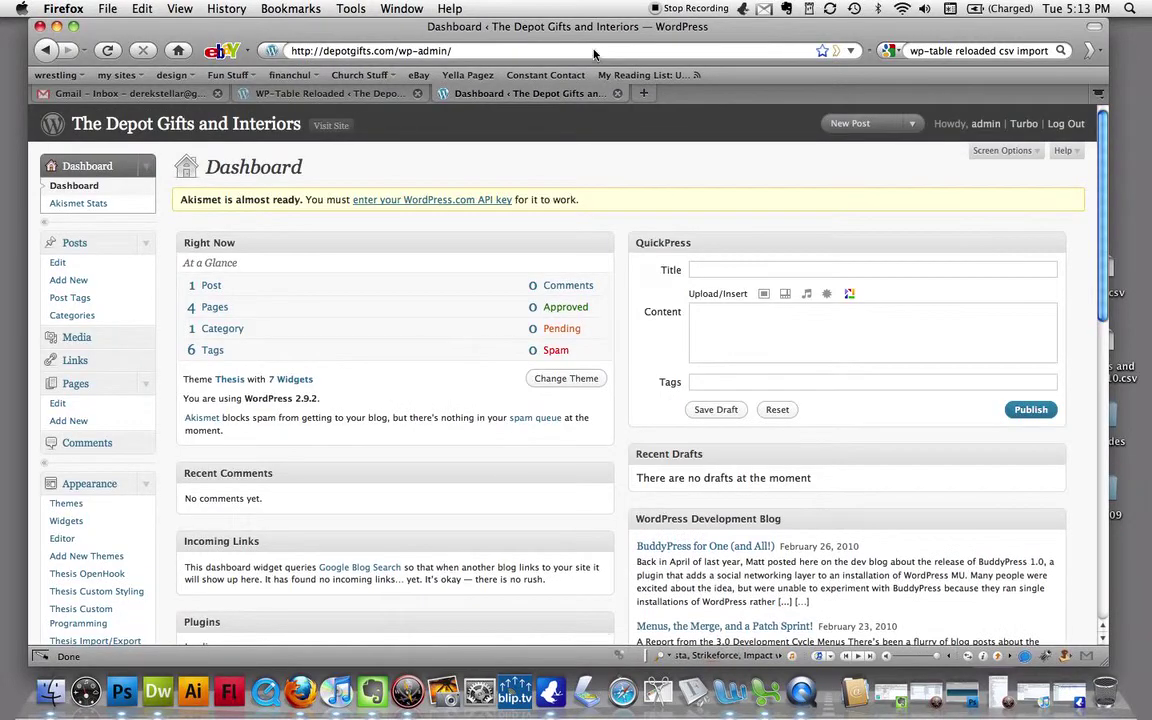
pyautogui.moveTo(595, 27); pyautogui.dragTo(645, 27)
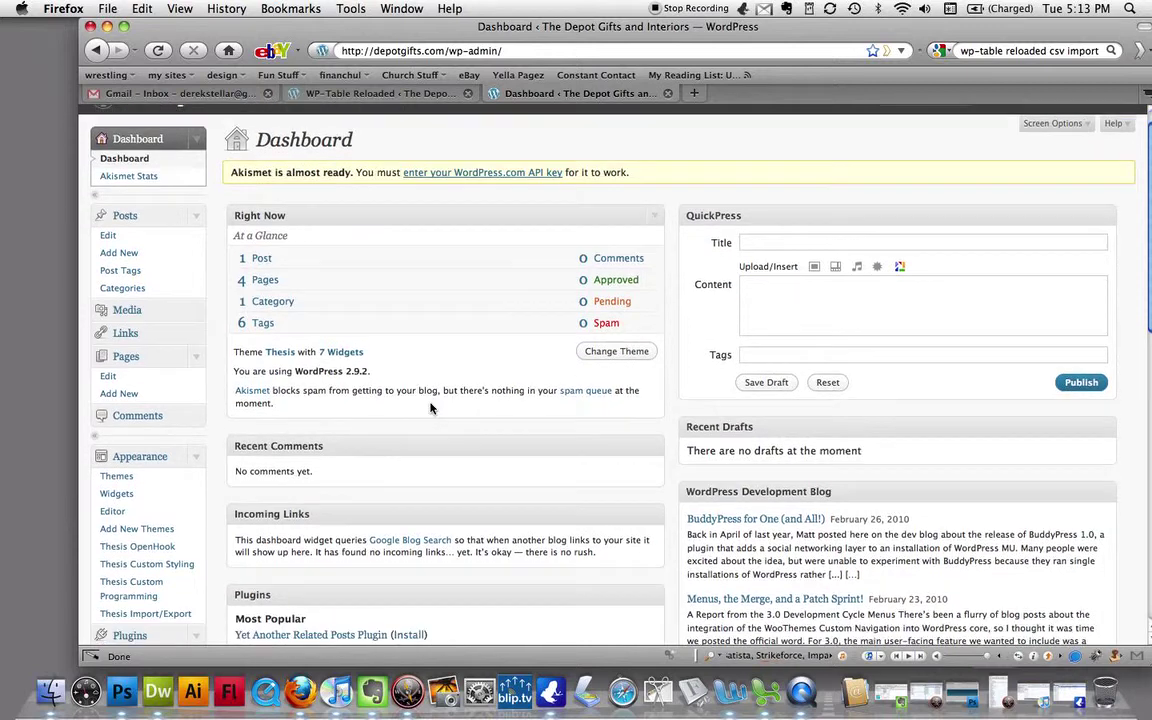
pyautogui.scroll(-8, 430, 404)
pyautogui.scroll(-3, 430, 408)
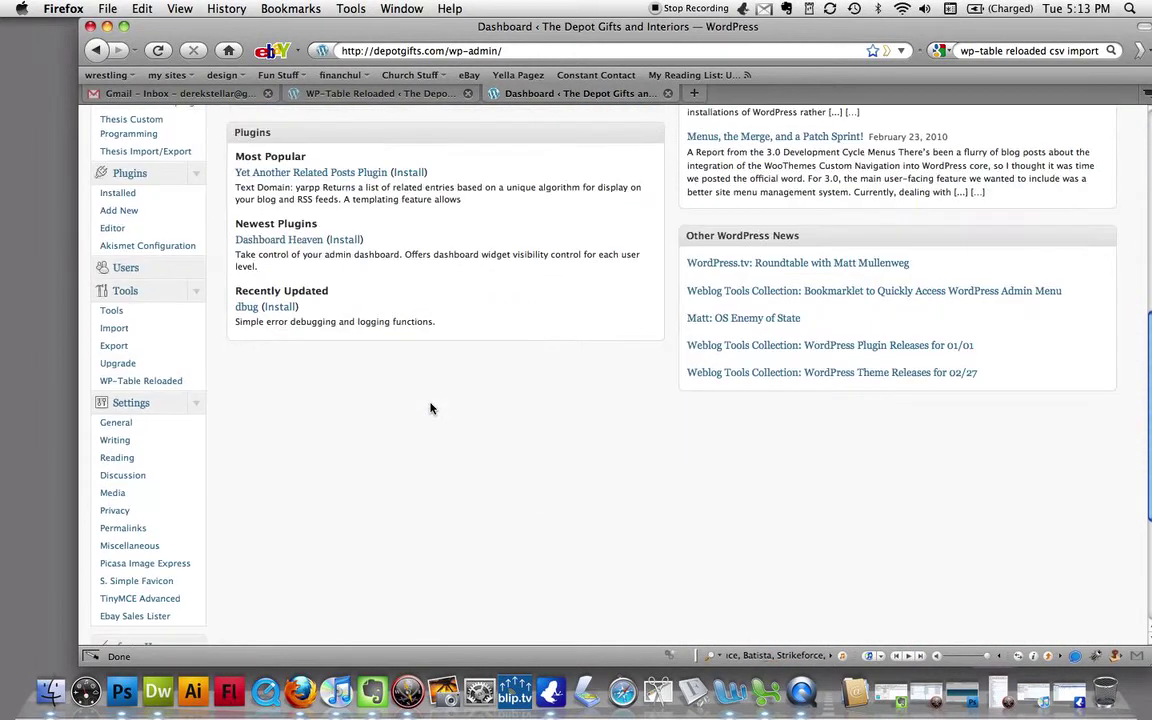
pyautogui.scroll(-1, 430, 408)
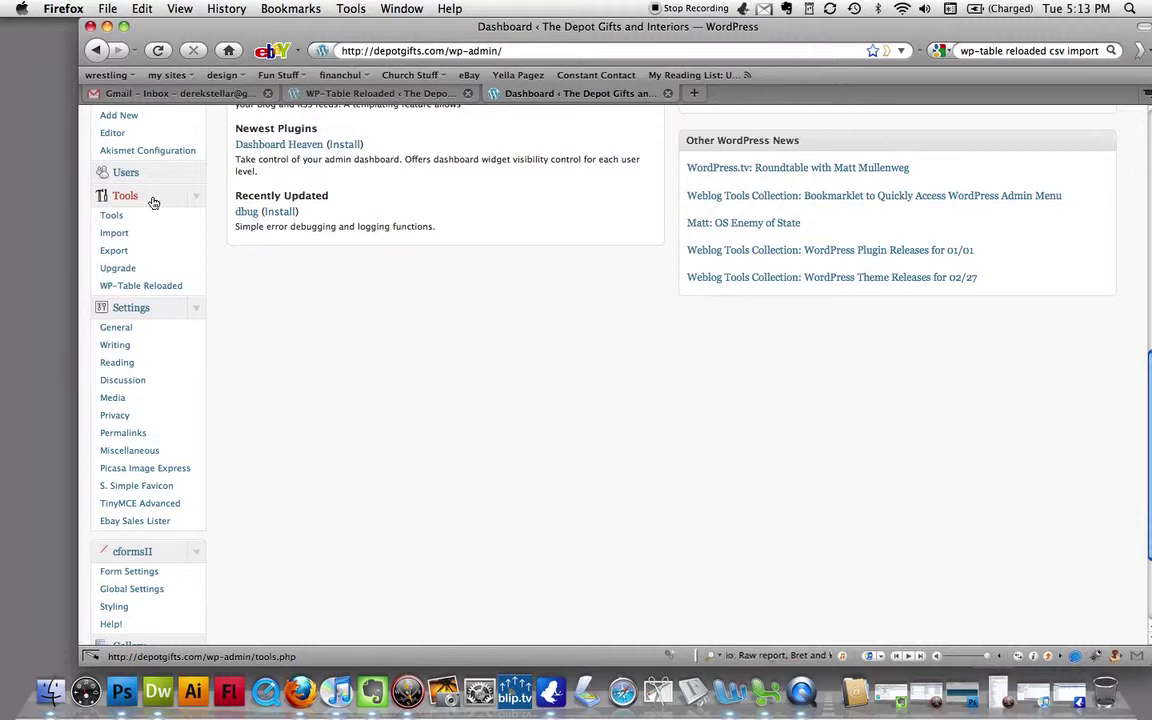
pyautogui.click(166, 291)
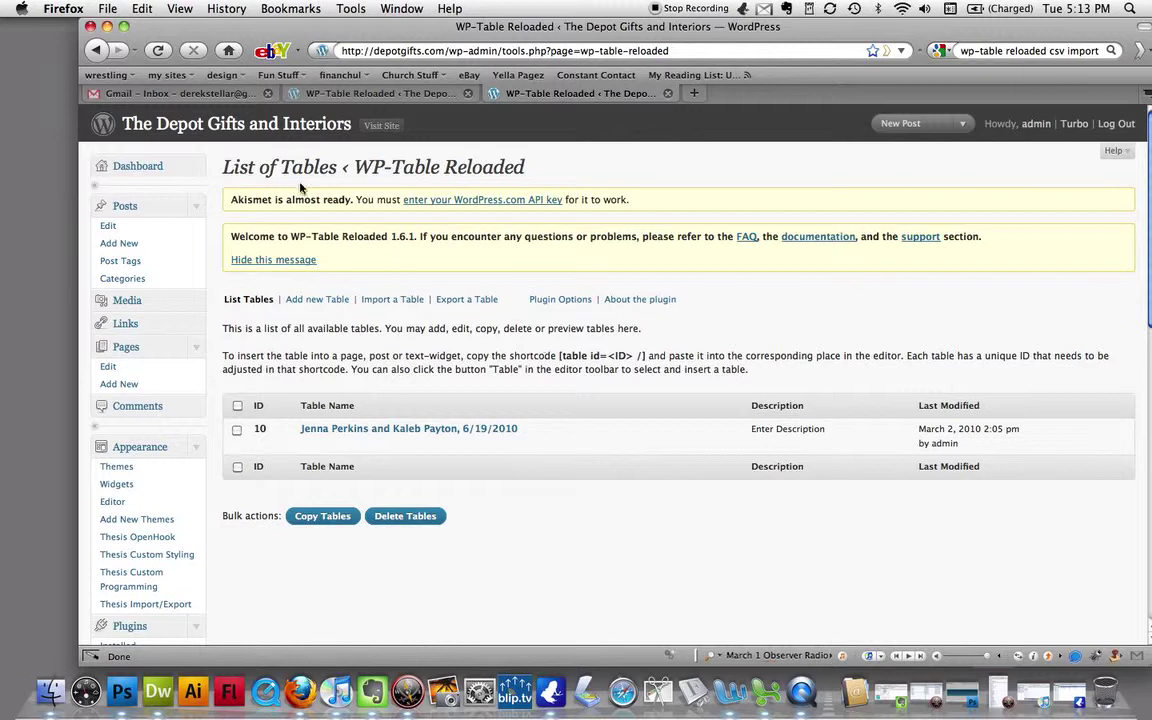
# - Preview table 10's registry items and prices, close the preview, and choose Copy for it
pyautogui.moveTo(350, 448)
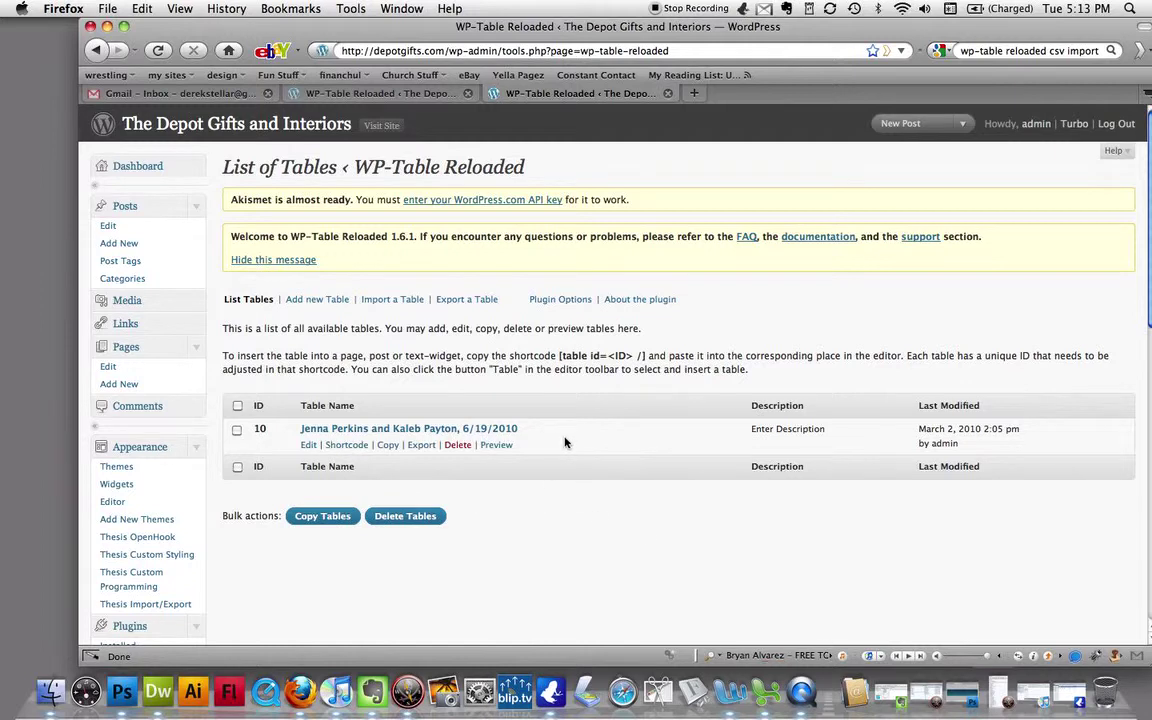
pyautogui.click(498, 445)
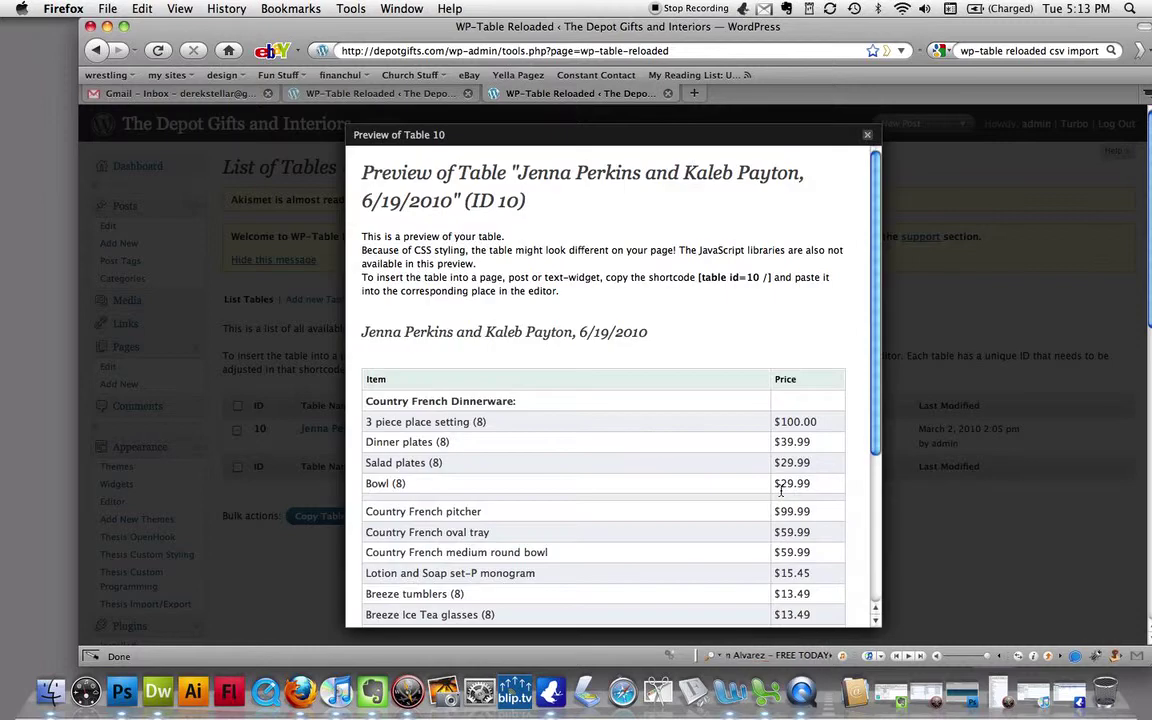
pyautogui.scroll(-5, 783, 427)
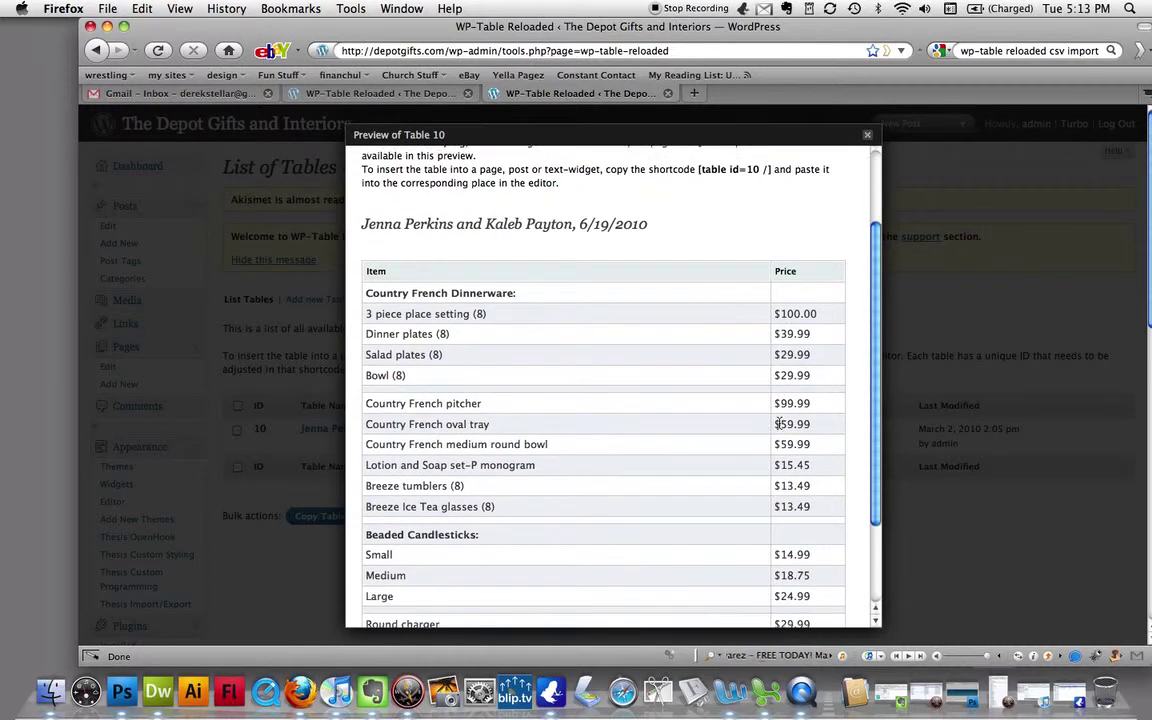
pyautogui.scroll(-1, 780, 425)
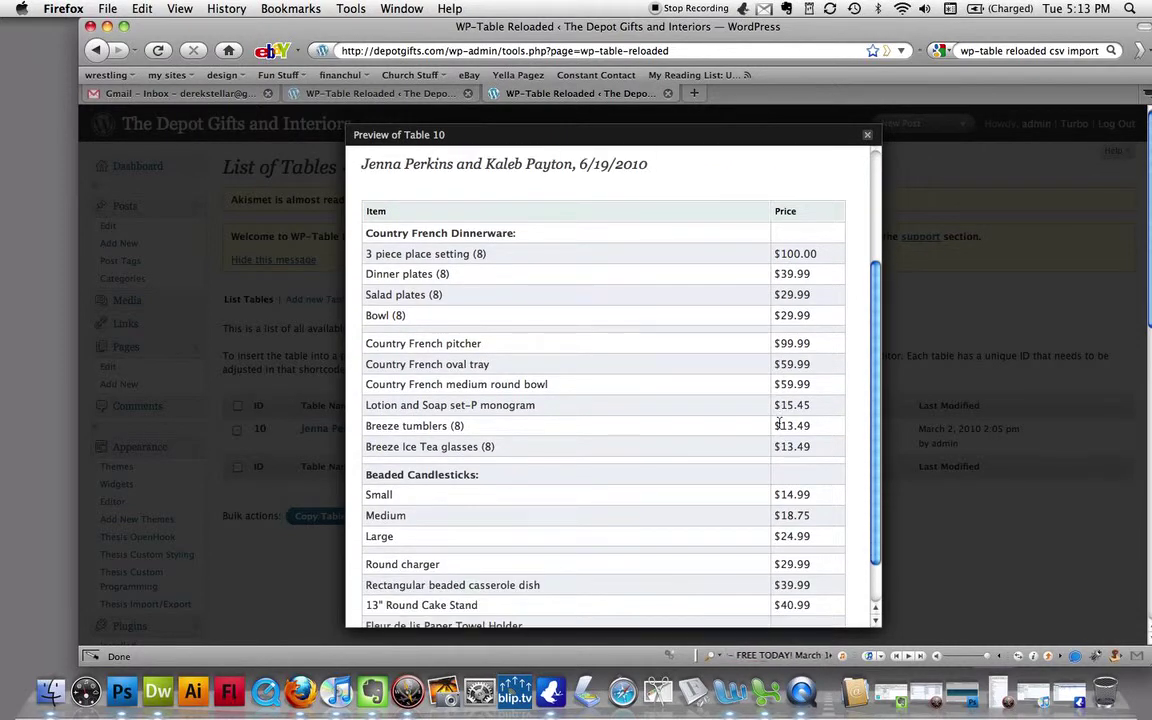
pyautogui.scroll(-2, 778, 425)
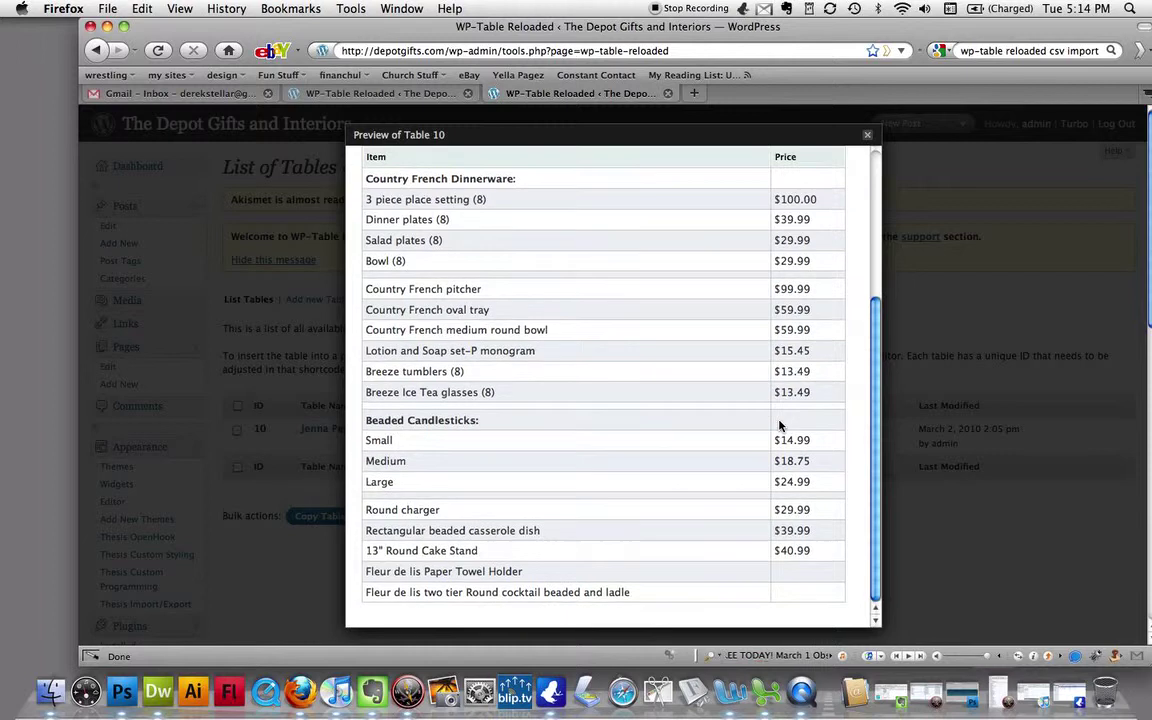
pyautogui.scroll(4, 780, 425)
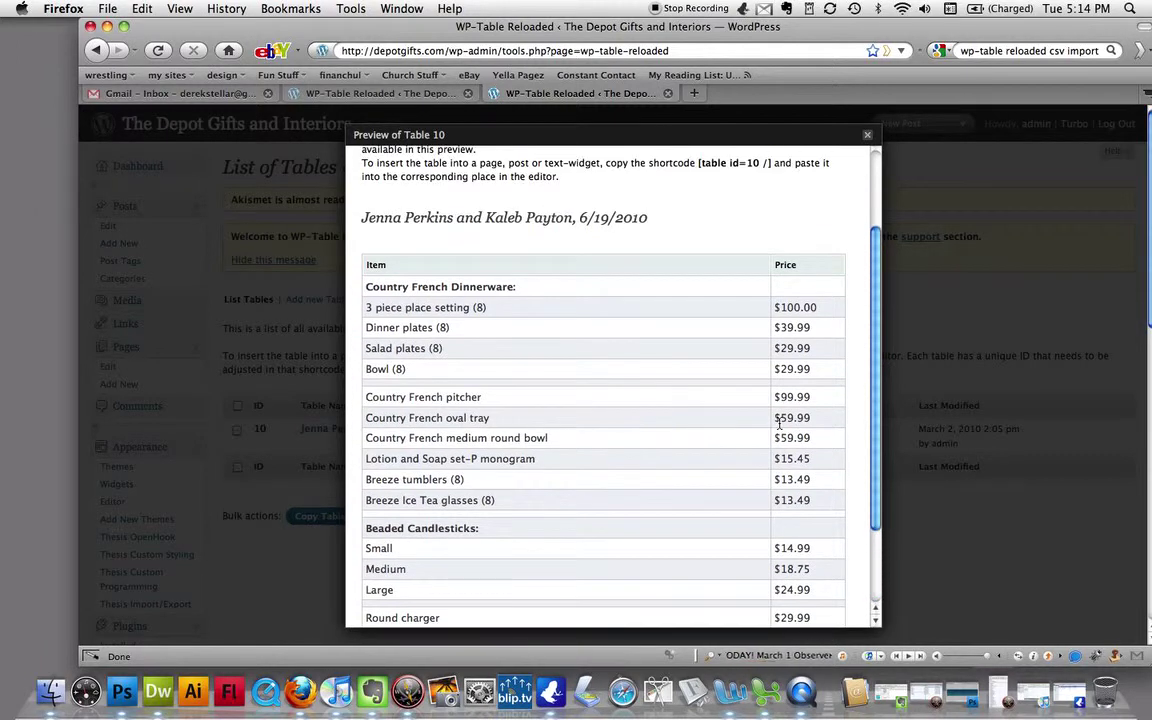
pyautogui.click(867, 134)
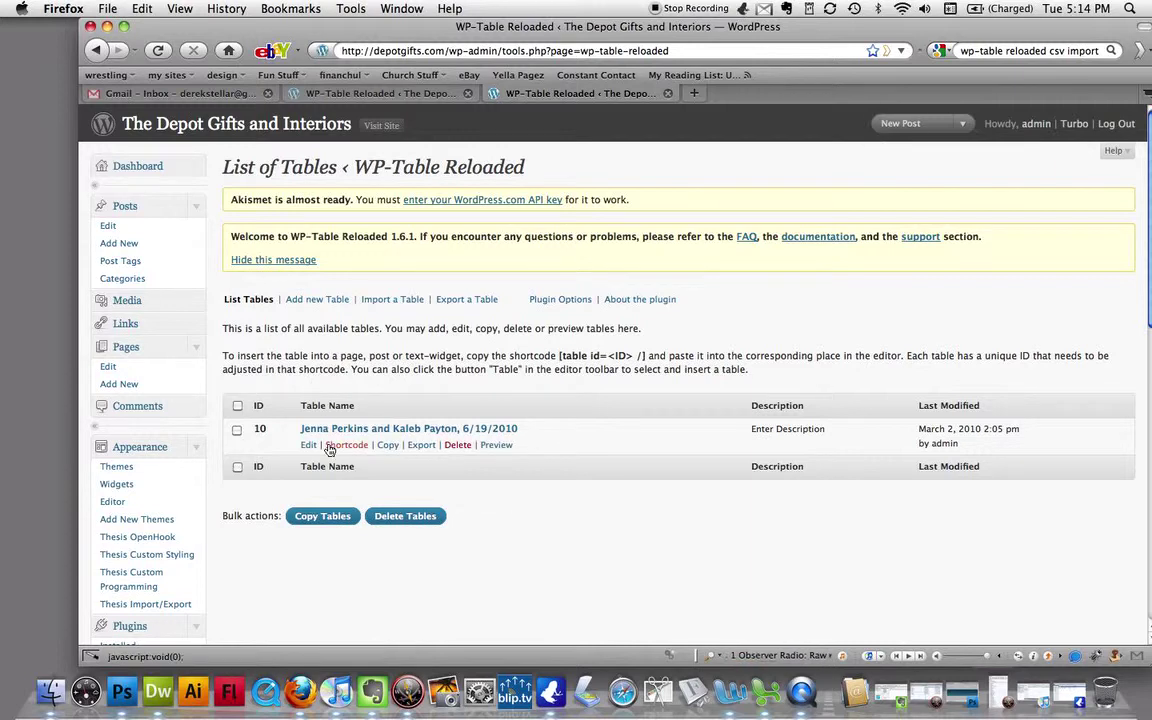
pyautogui.click(394, 447)
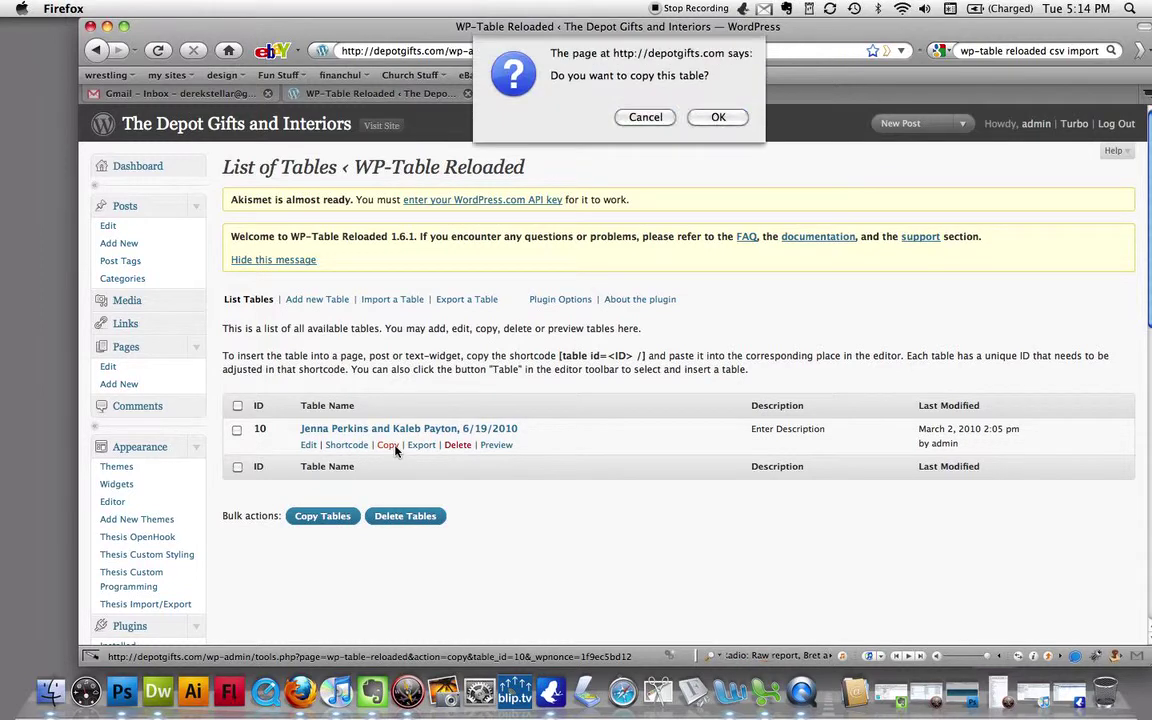
# - Confirm copying table 10 and open the new table 3 for editing
pyautogui.click(702, 118)
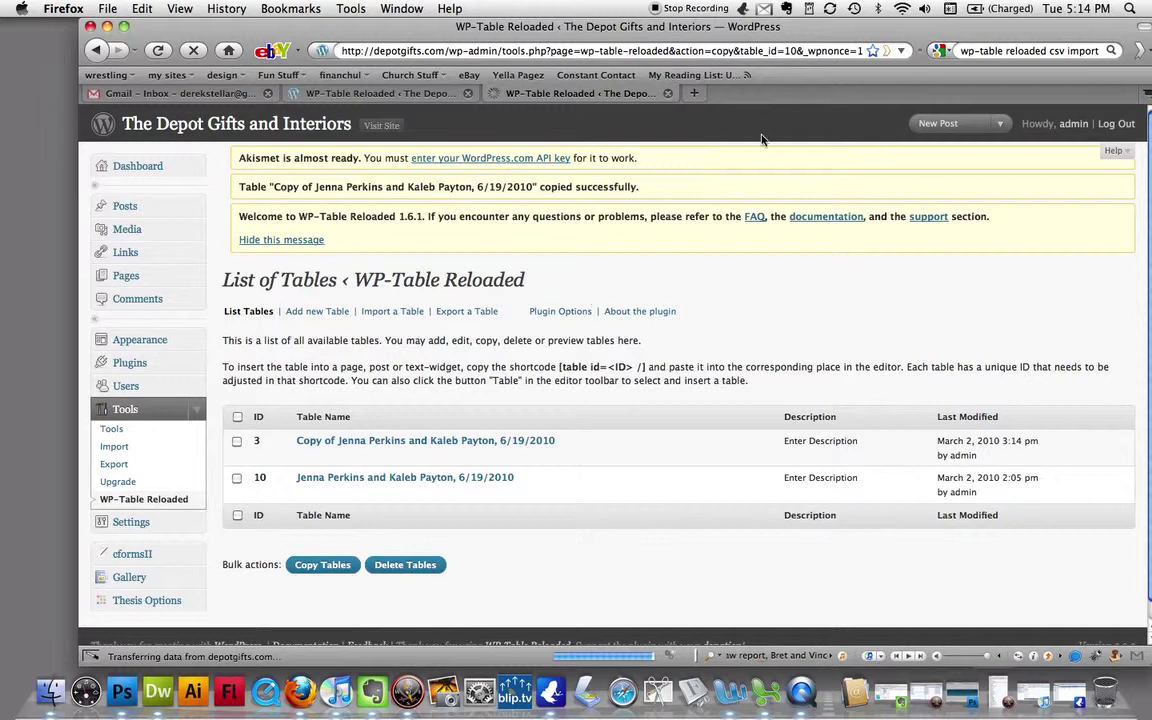
pyautogui.moveTo(366, 505)
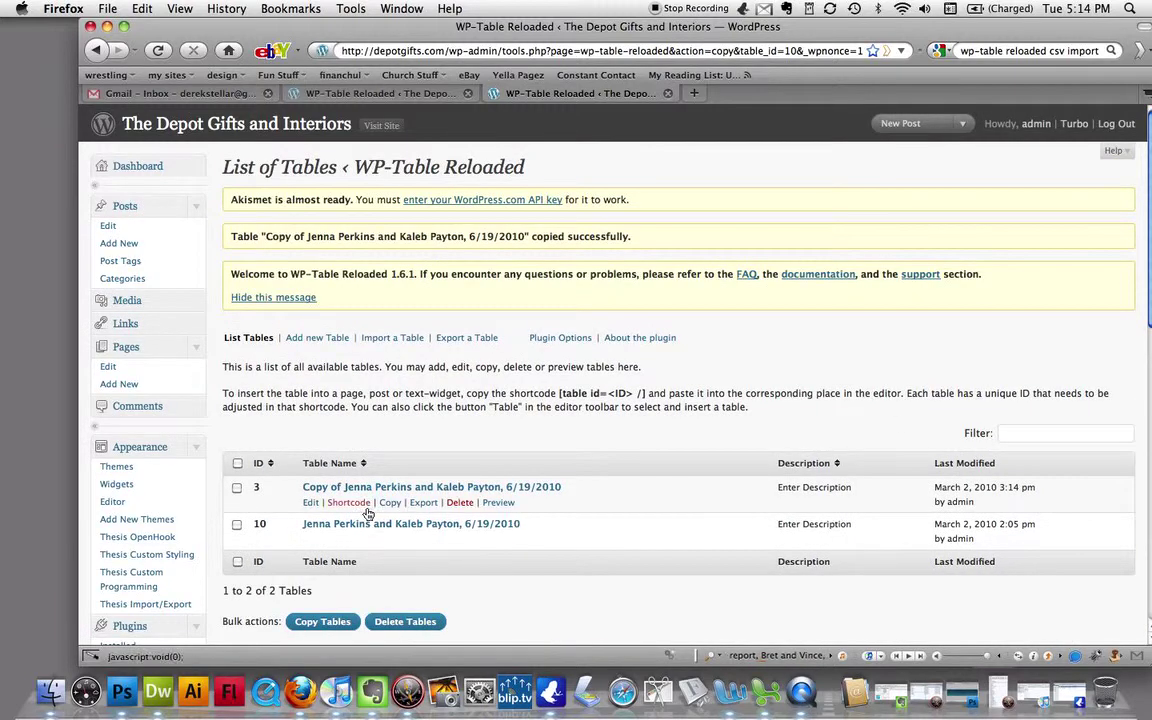
pyautogui.click(312, 503)
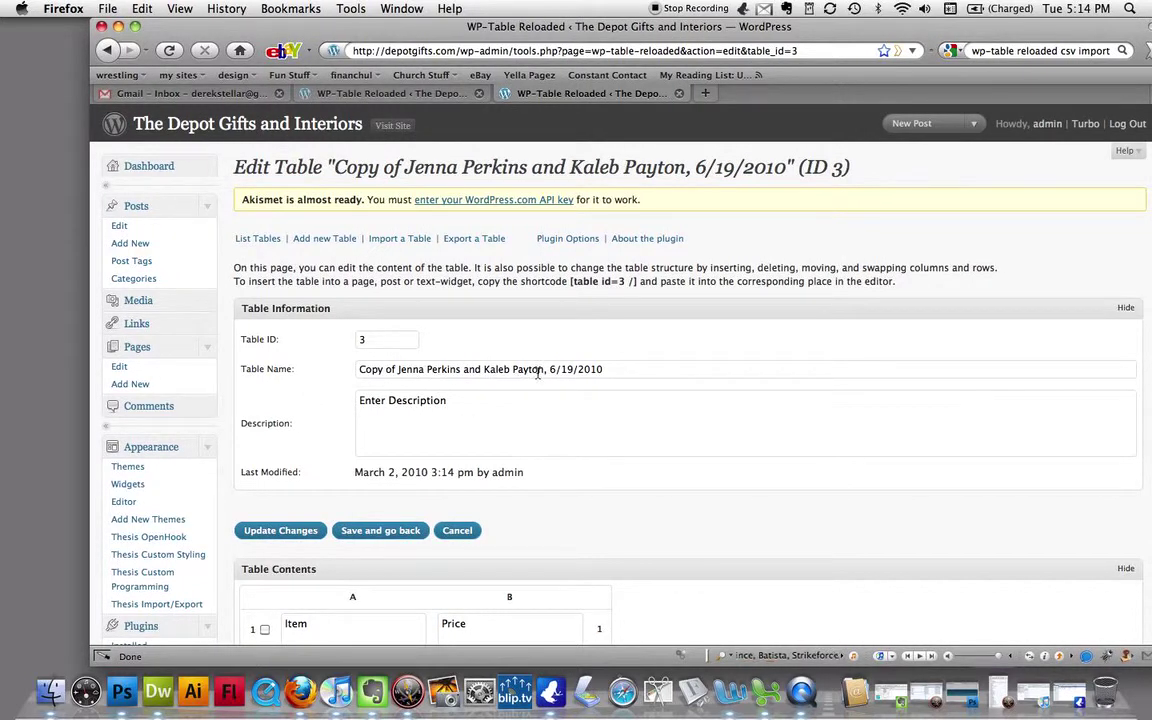
pyautogui.moveTo(543, 369); pyautogui.dragTo(359, 369)
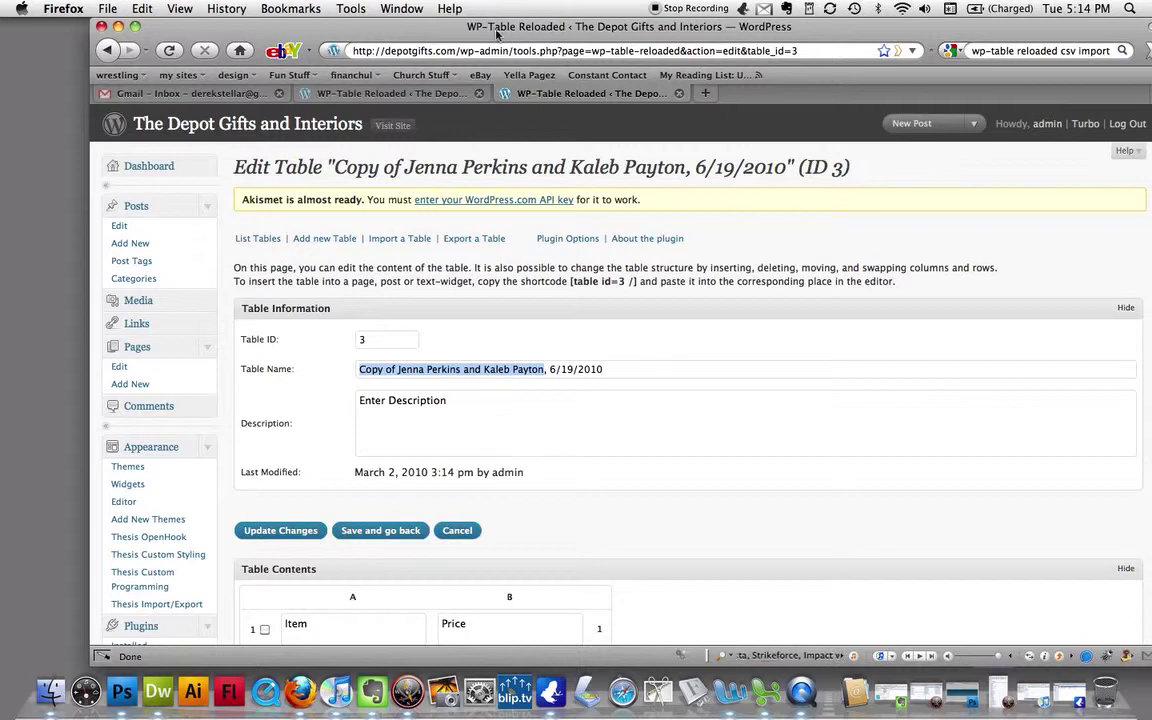
pyautogui.moveTo(450, 30); pyautogui.dragTo(637, 30)
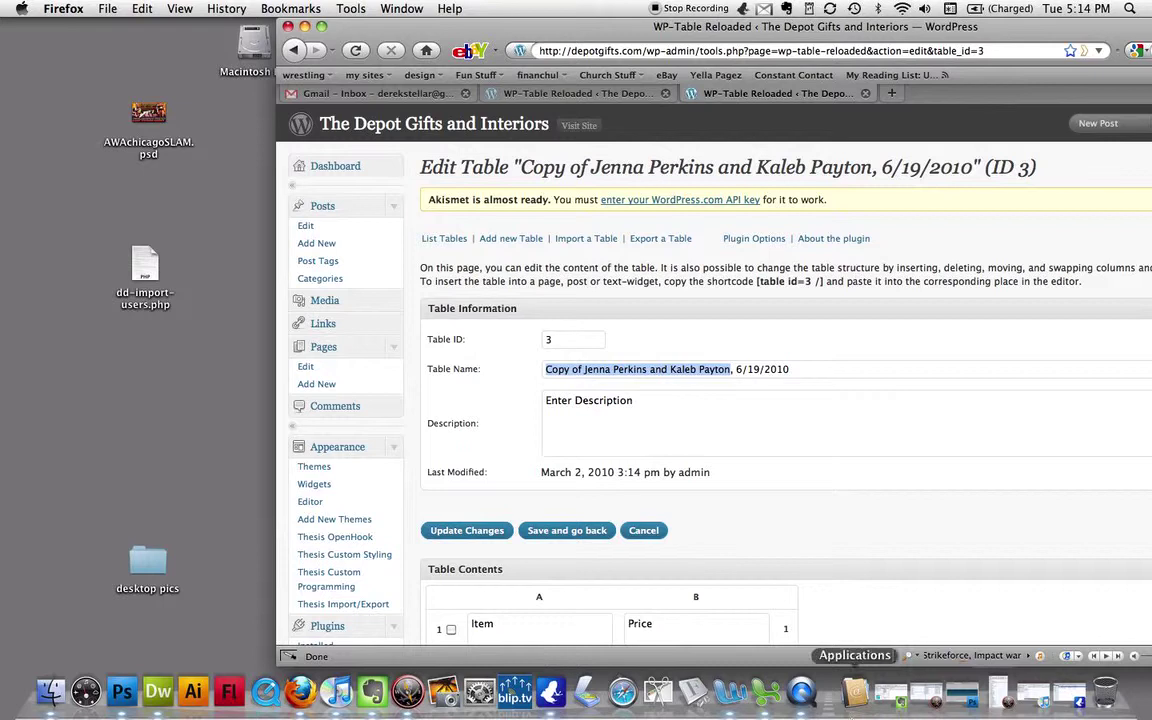
# - Open the recent bridal-registry CSV in Excel and auto-fit column A to show full item names
pyautogui.click(766, 692)
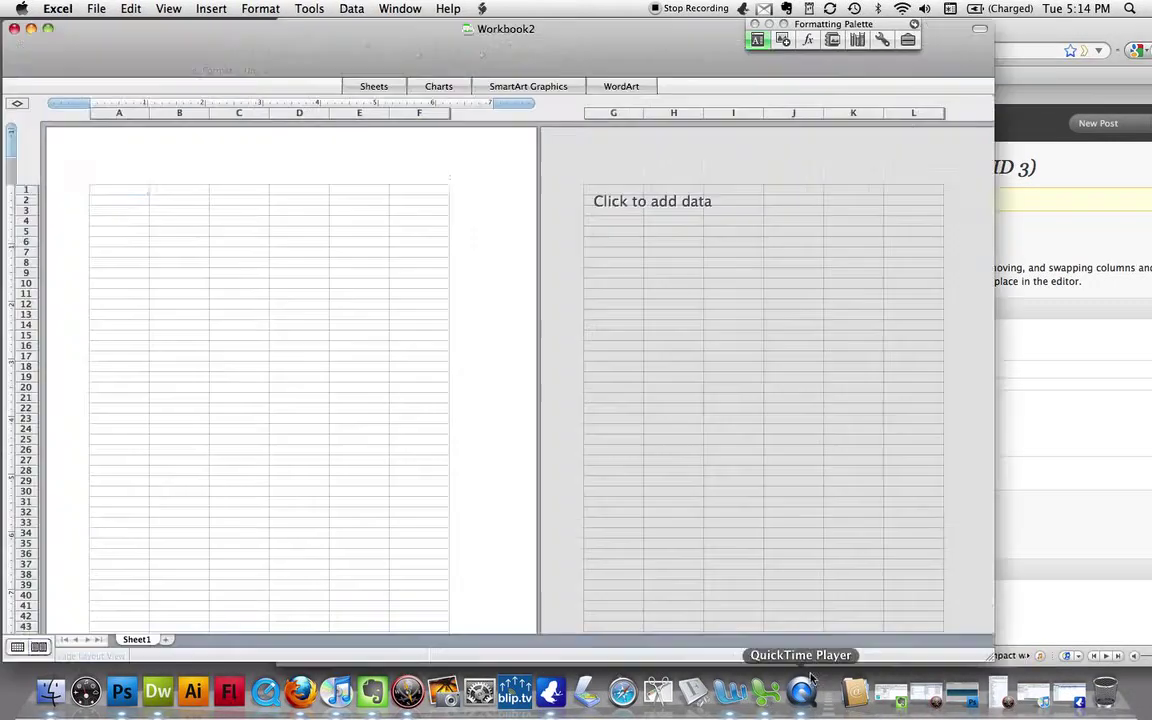
pyautogui.click(131, 8)
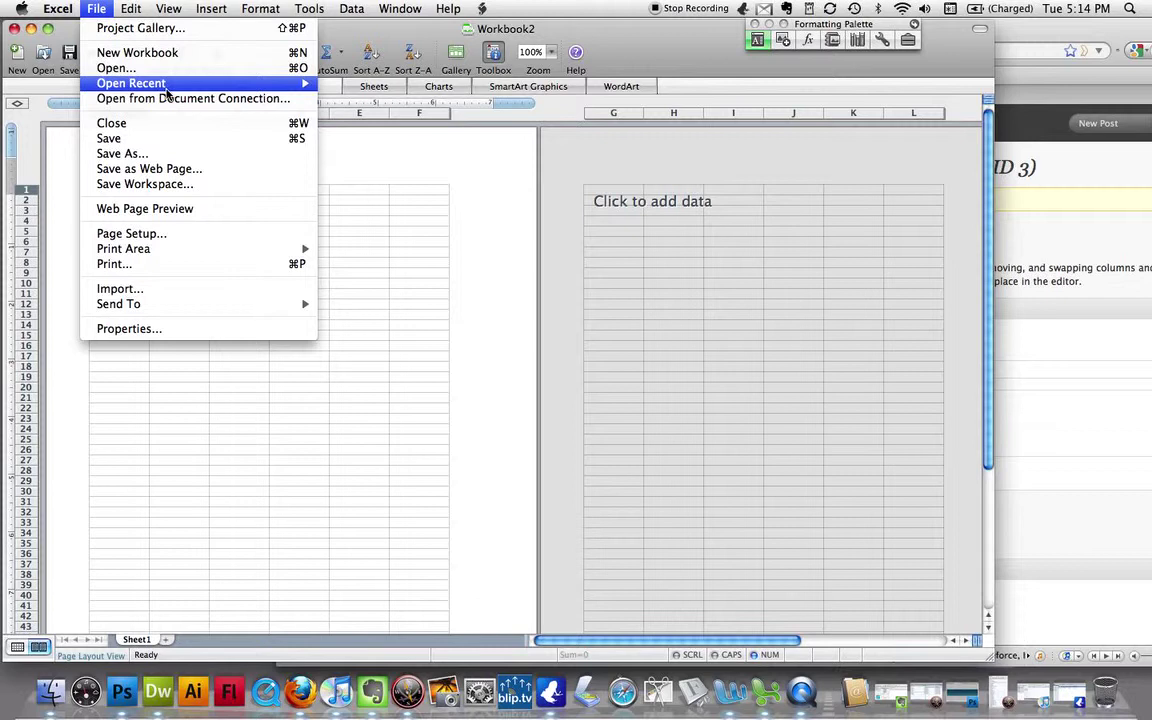
pyautogui.moveTo(157, 82)
pyautogui.click(422, 85)
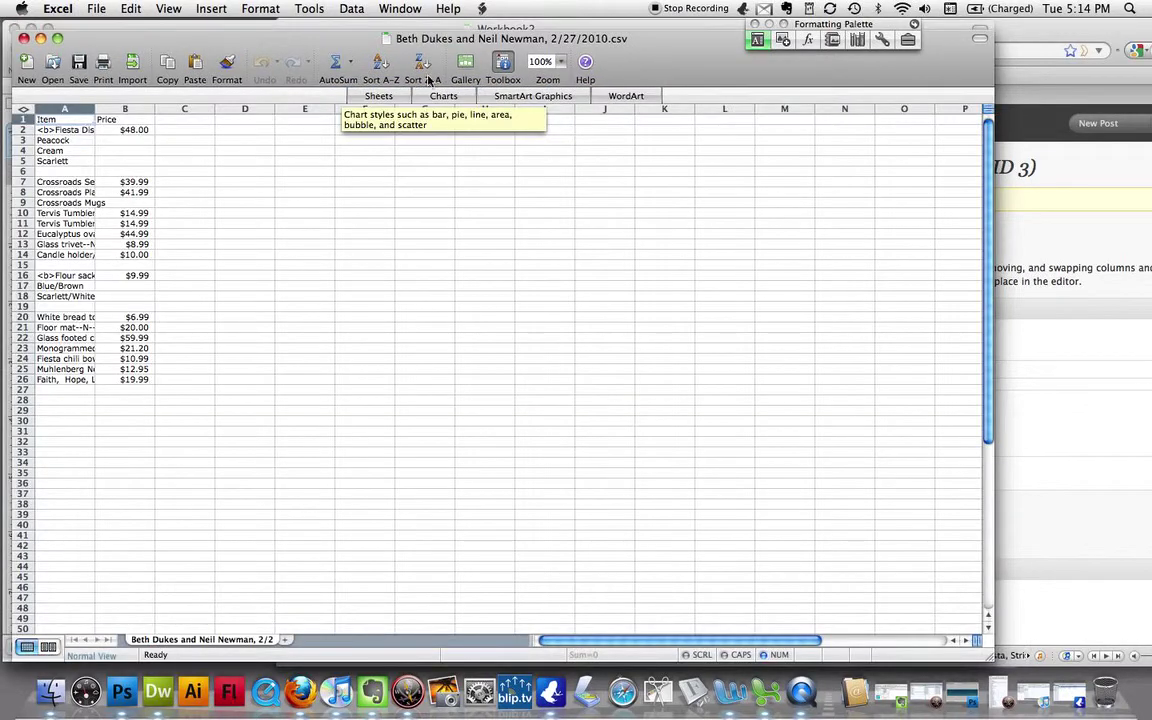
pyautogui.moveTo(432, 44); pyautogui.dragTo(434, 192)
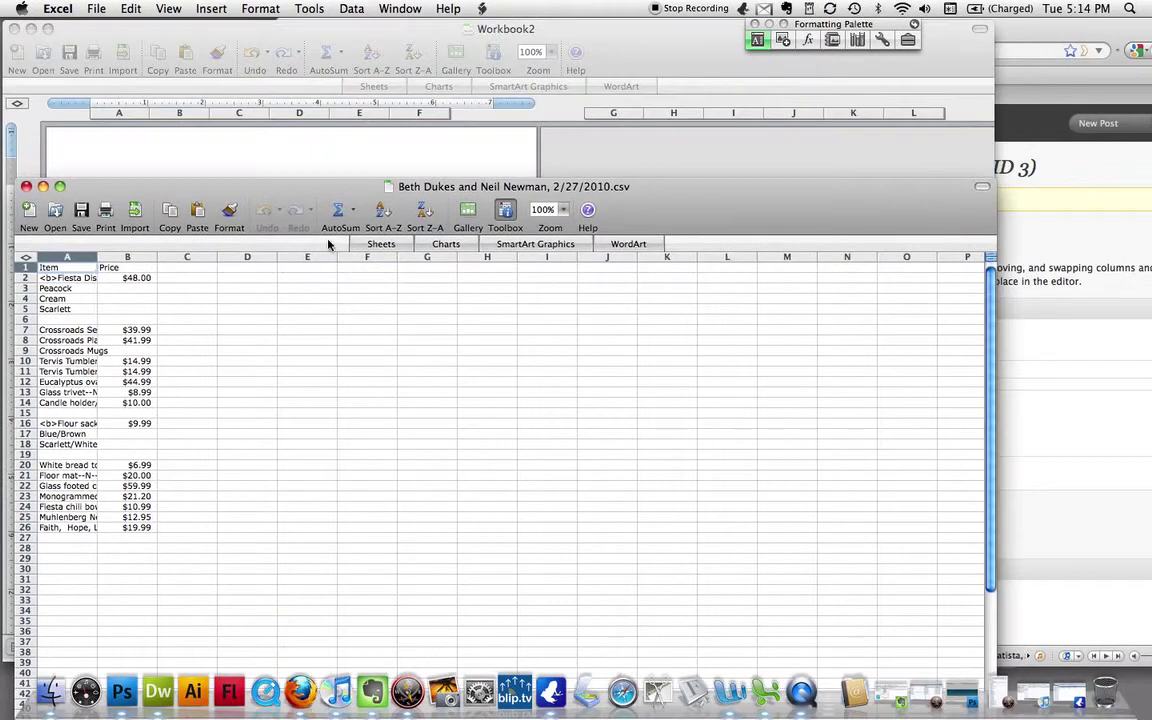
pyautogui.doubleClick(97, 257)
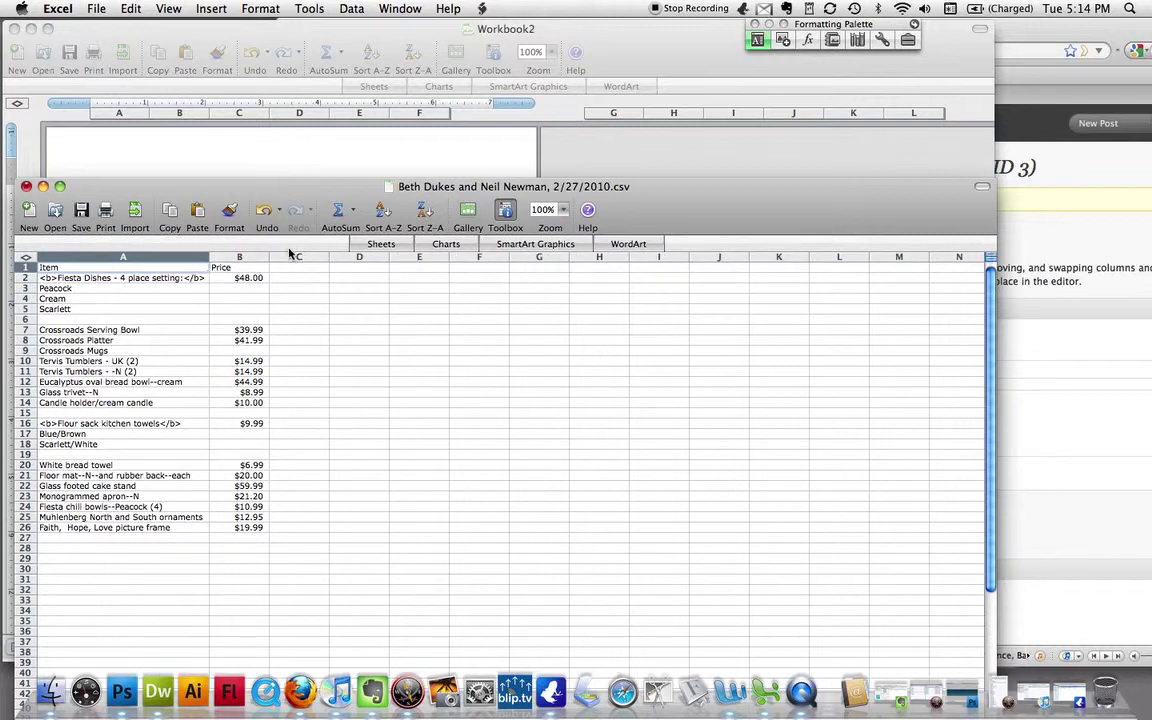
pyautogui.click(1062, 213)
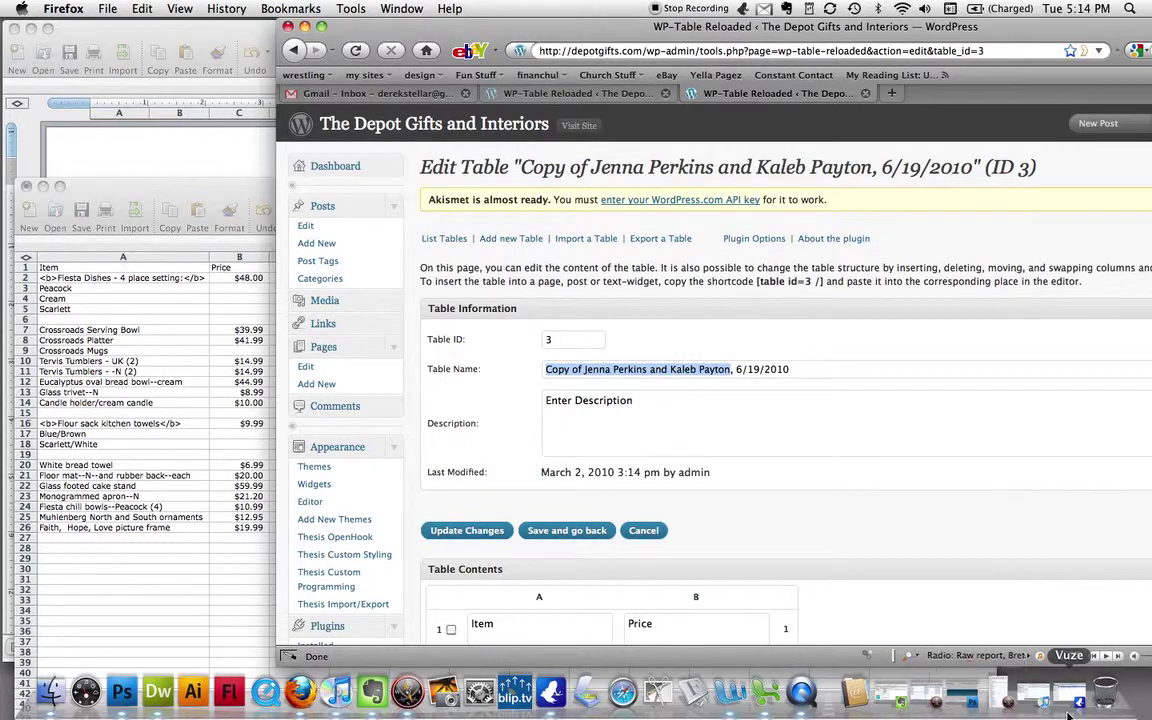
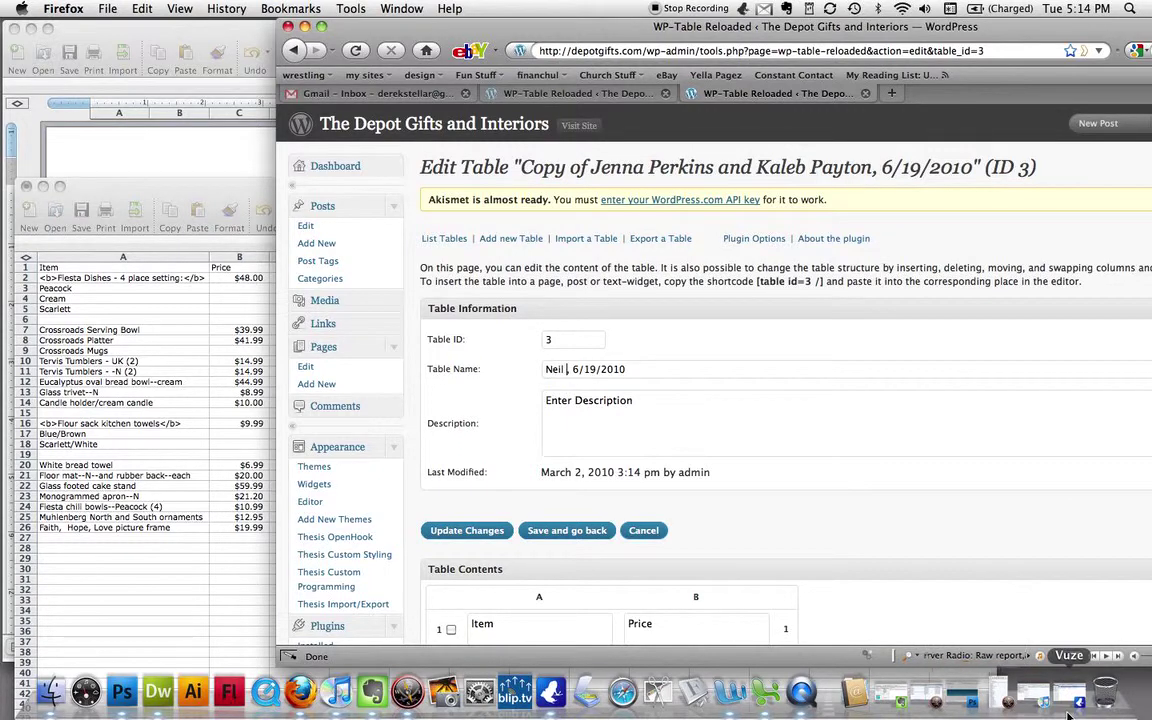
# - Replace the couple in the table name with the new bride's and groom's names
pyautogui.press('super+Left')
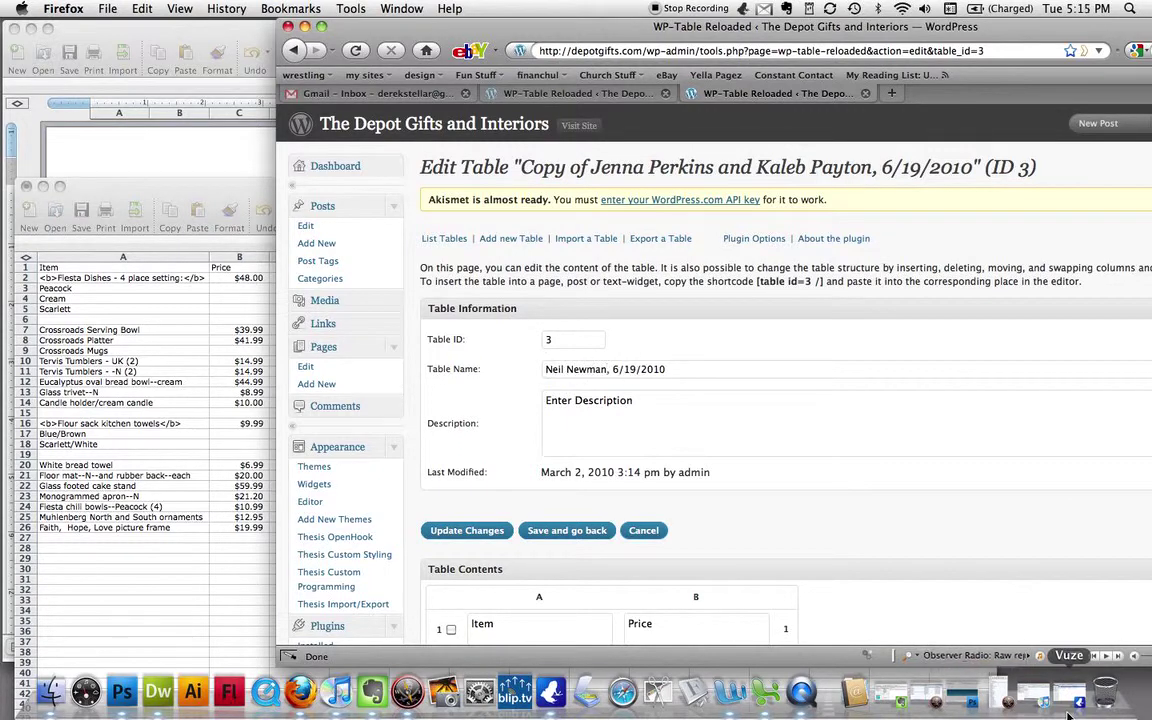
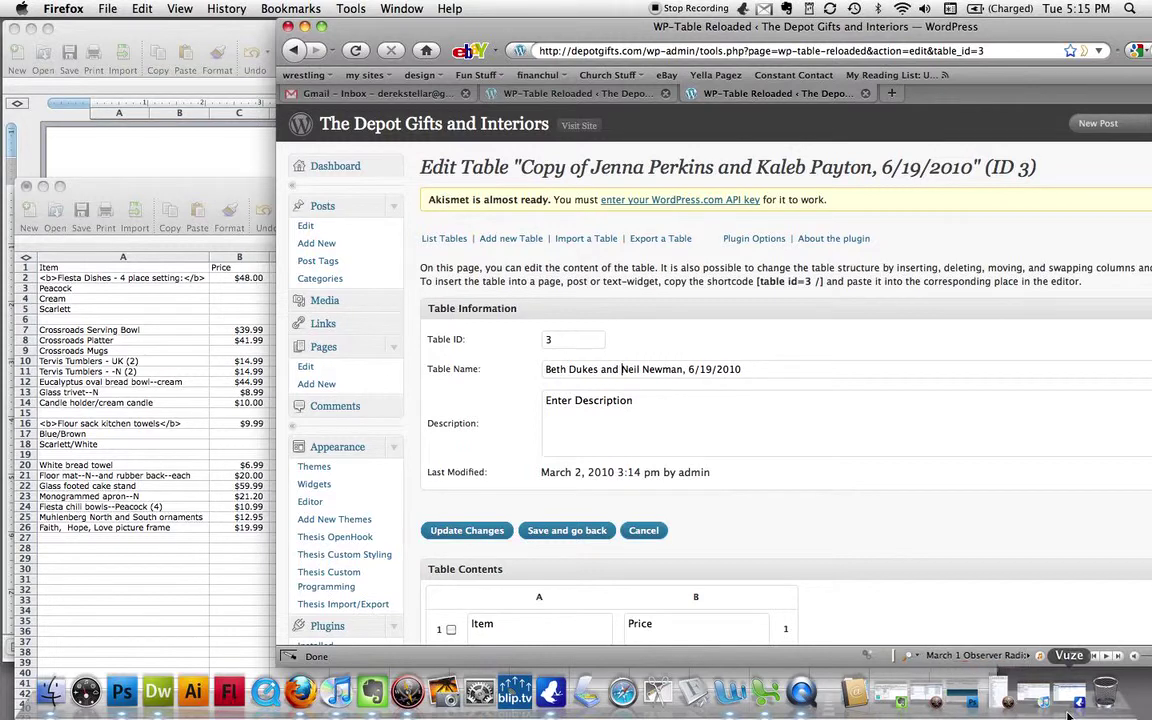
pyautogui.moveTo(560, 26); pyautogui.dragTo(690, 32)
pyautogui.moveTo(316, 186); pyautogui.dragTo(114, 219)
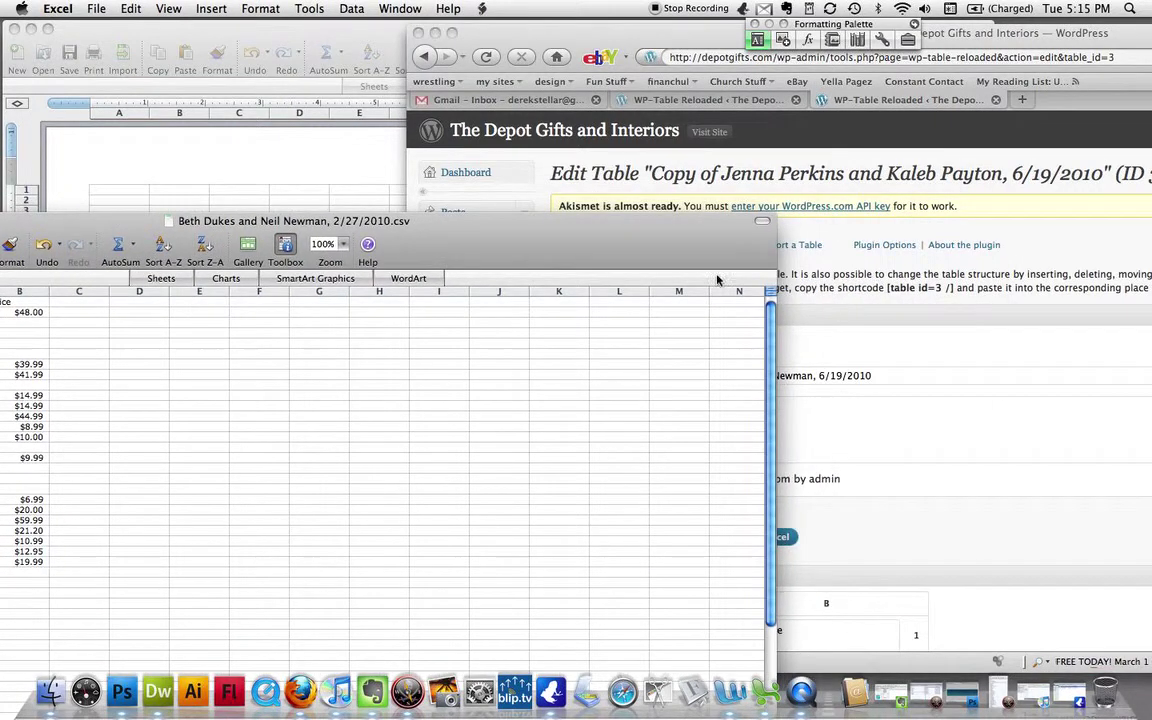
pyautogui.click(13, 30)
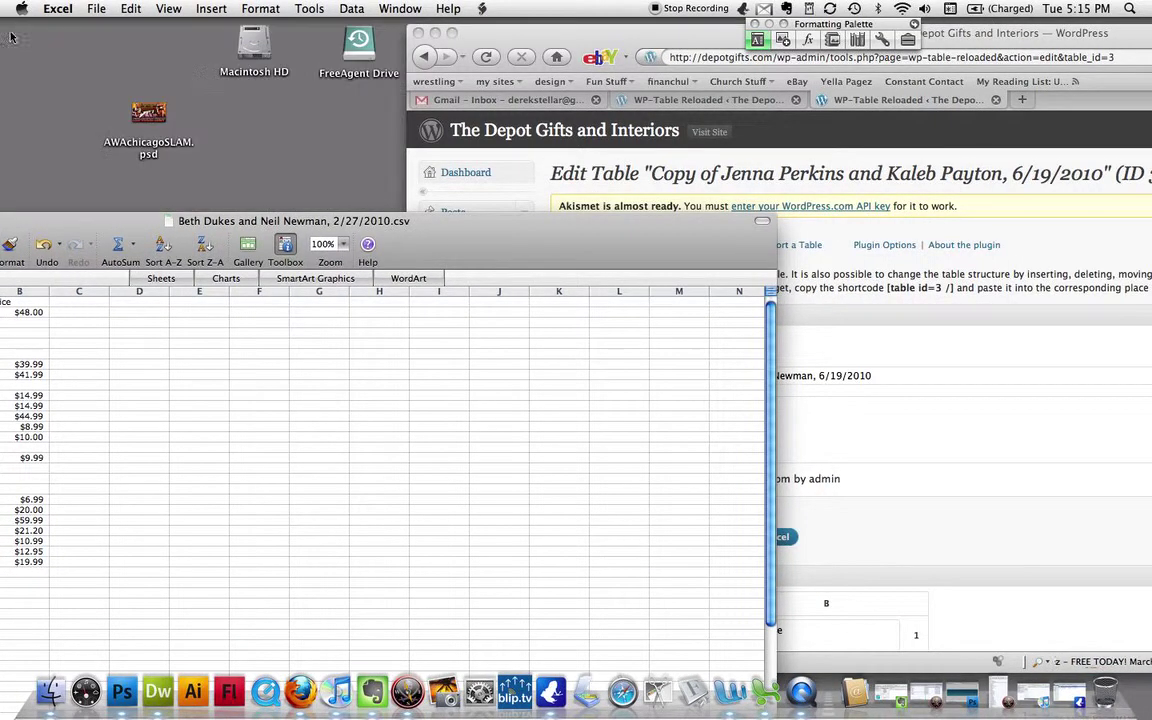
pyautogui.click(884, 319)
pyautogui.click(357, 245)
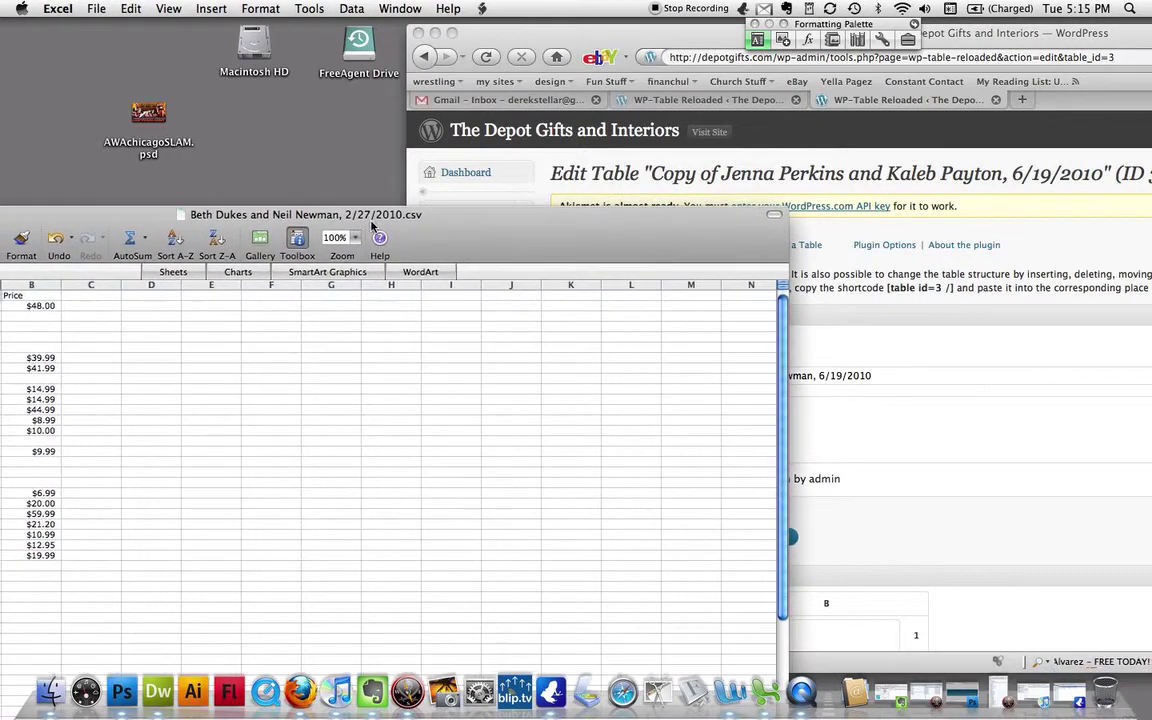
pyautogui.click(897, 397)
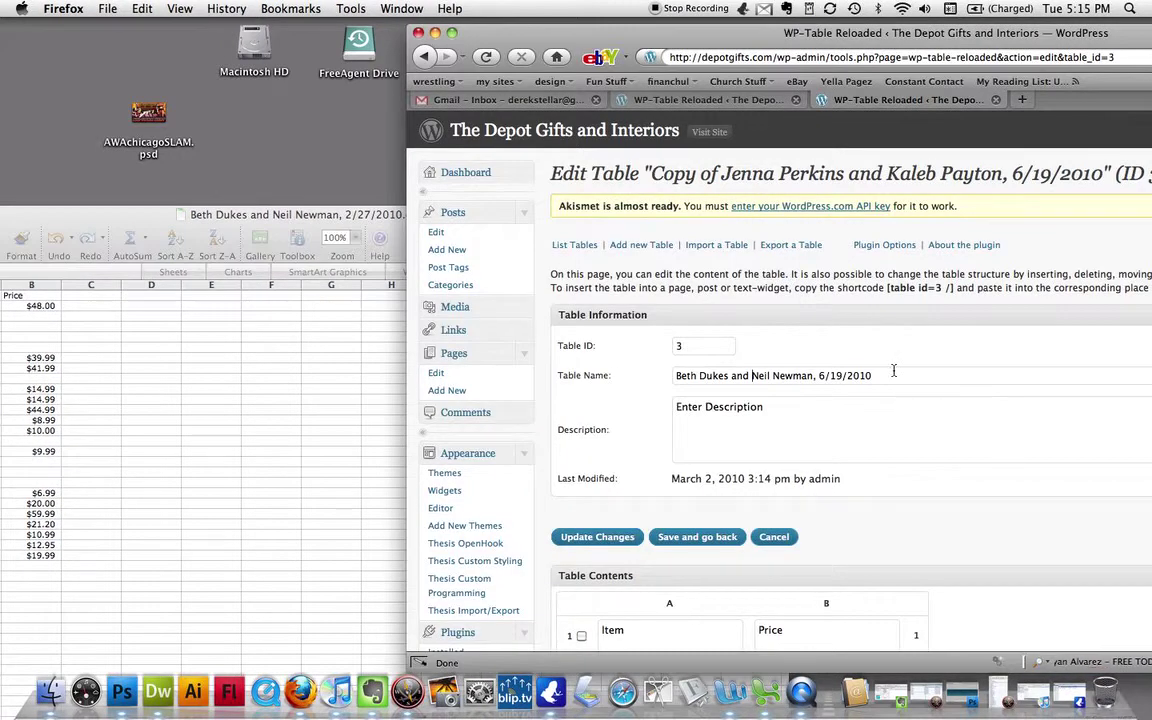
# - Change the date in the table name to 2/27/2010
pyautogui.click(840, 378)
pyautogui.press('BackSpace')
pyautogui.press('BackSpace')
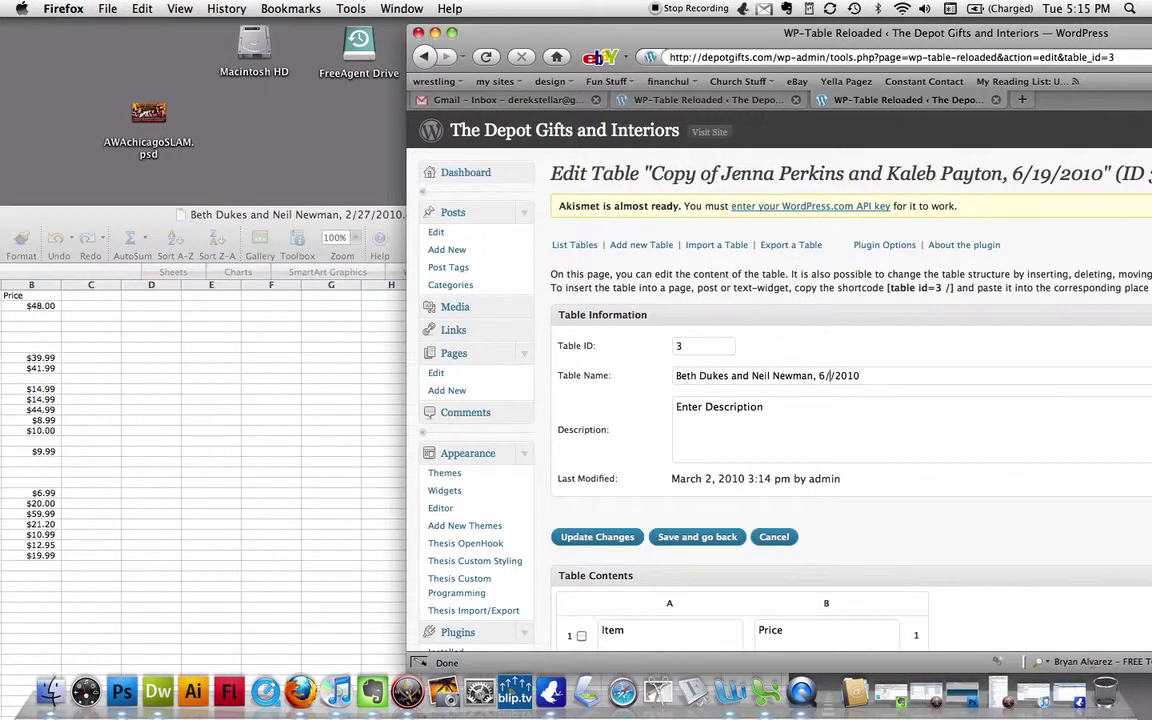
pyautogui.press('Left')
pyautogui.press('BackSpace')
pyautogui.write('2')
pyautogui.press('Right')
pyautogui.write('27')
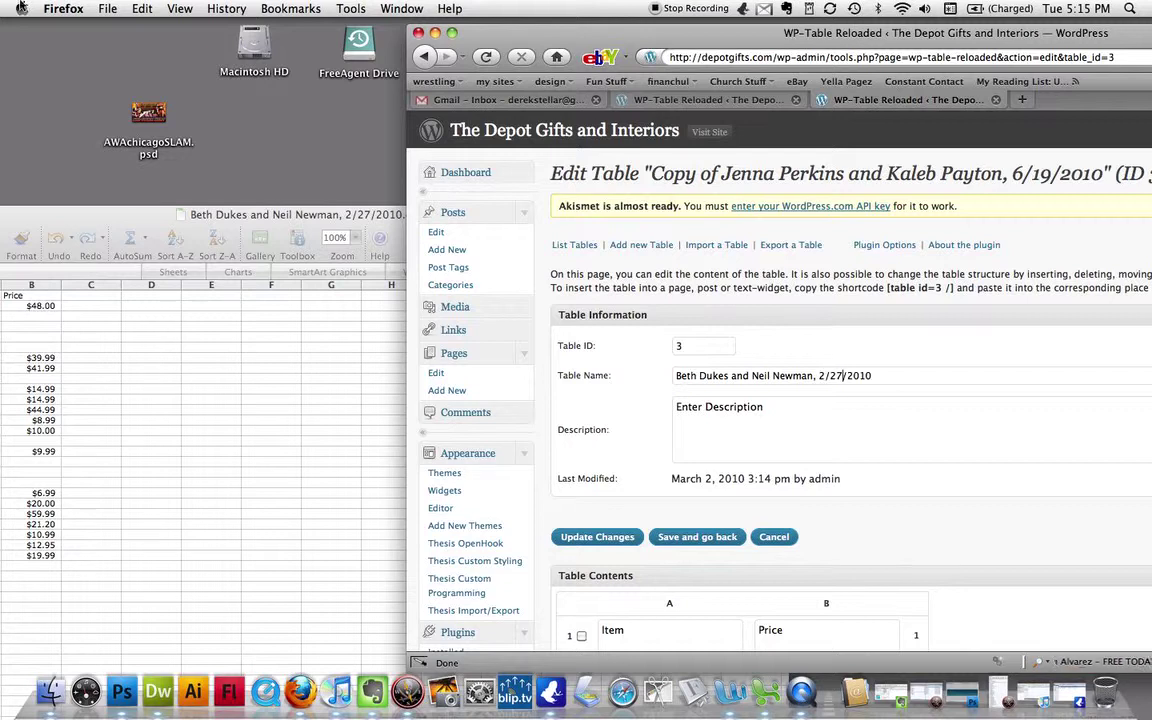
# - Zoom in on Table Contents and open the Item header and Country French Dinnerware cells
pyautogui.scroll(-5, 1054, 429)
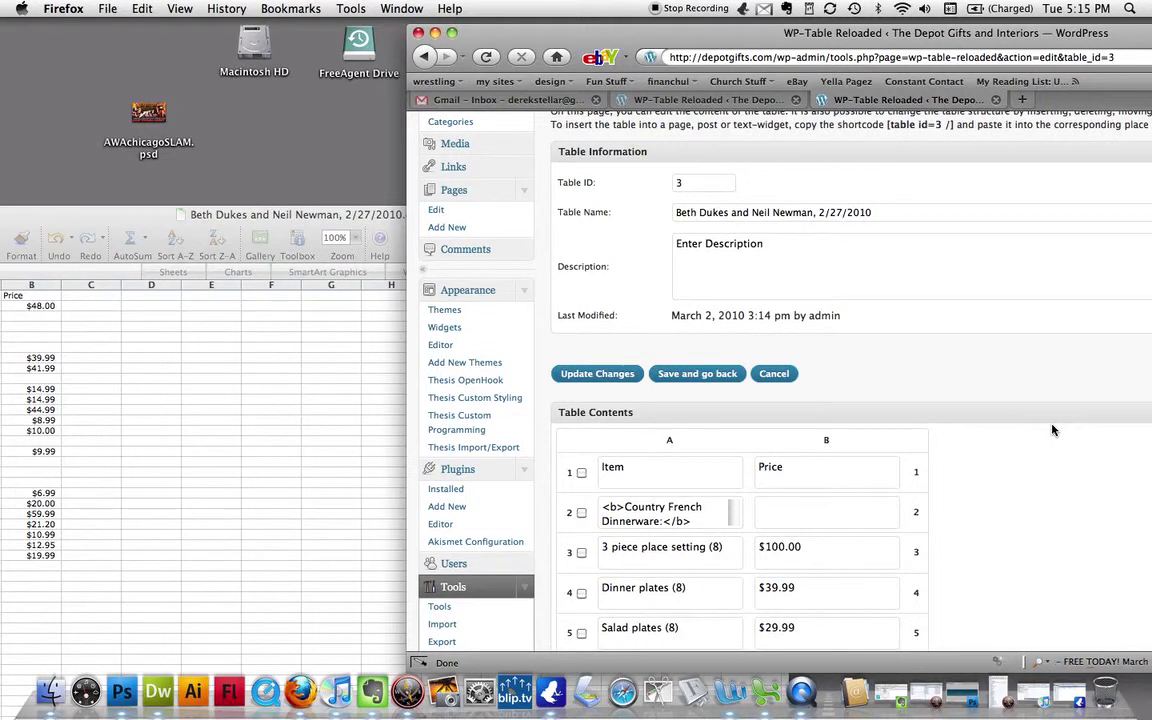
pyautogui.scroll(-3, 1052, 430)
pyautogui.click(693, 395)
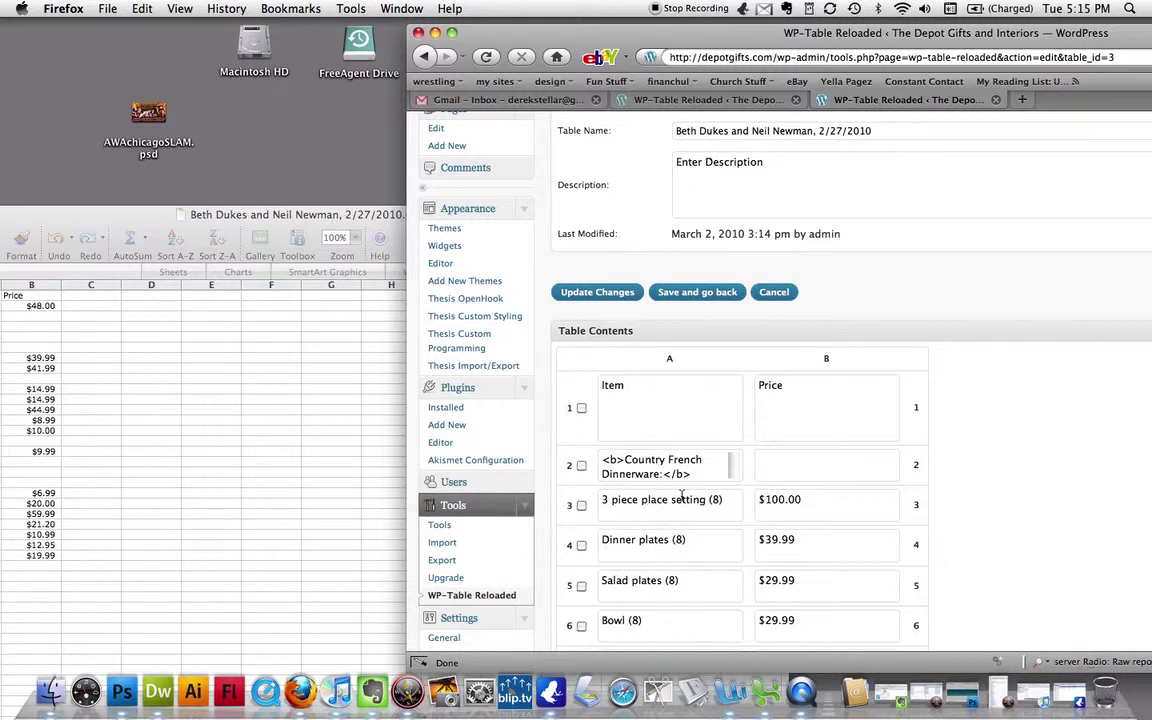
pyautogui.click(615, 440)
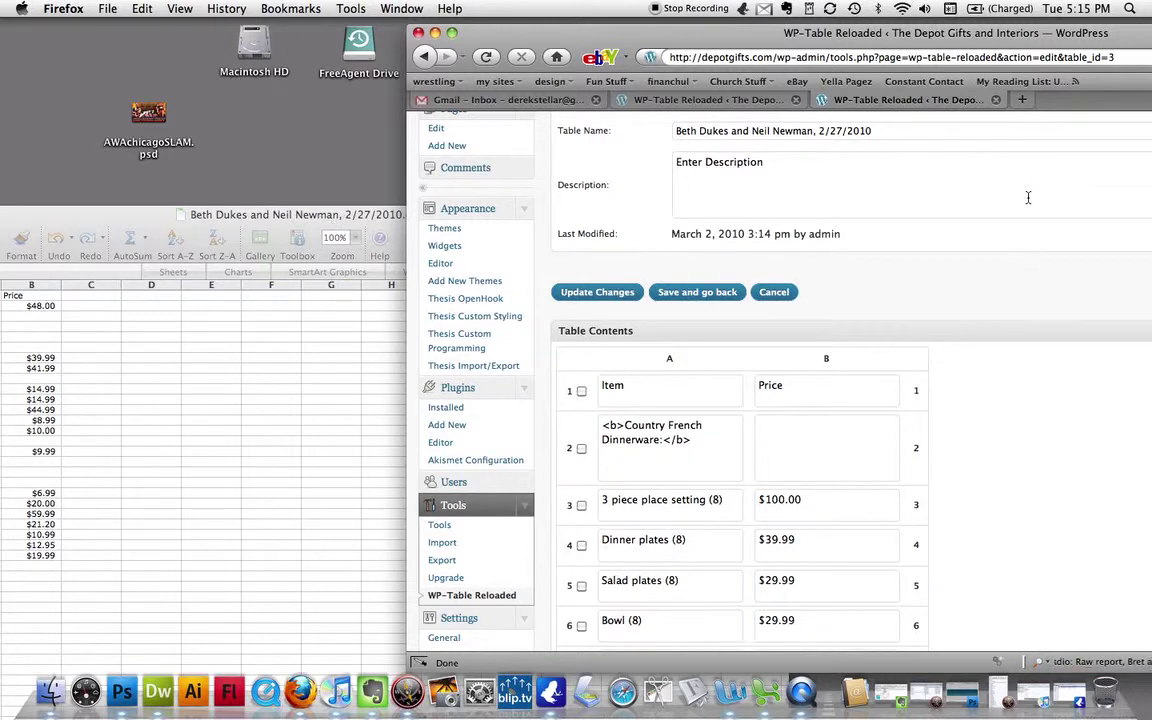
pyautogui.press('super+plus')
pyautogui.press('super+plus')
pyautogui.press('super+plus')
pyautogui.press('super+plus')
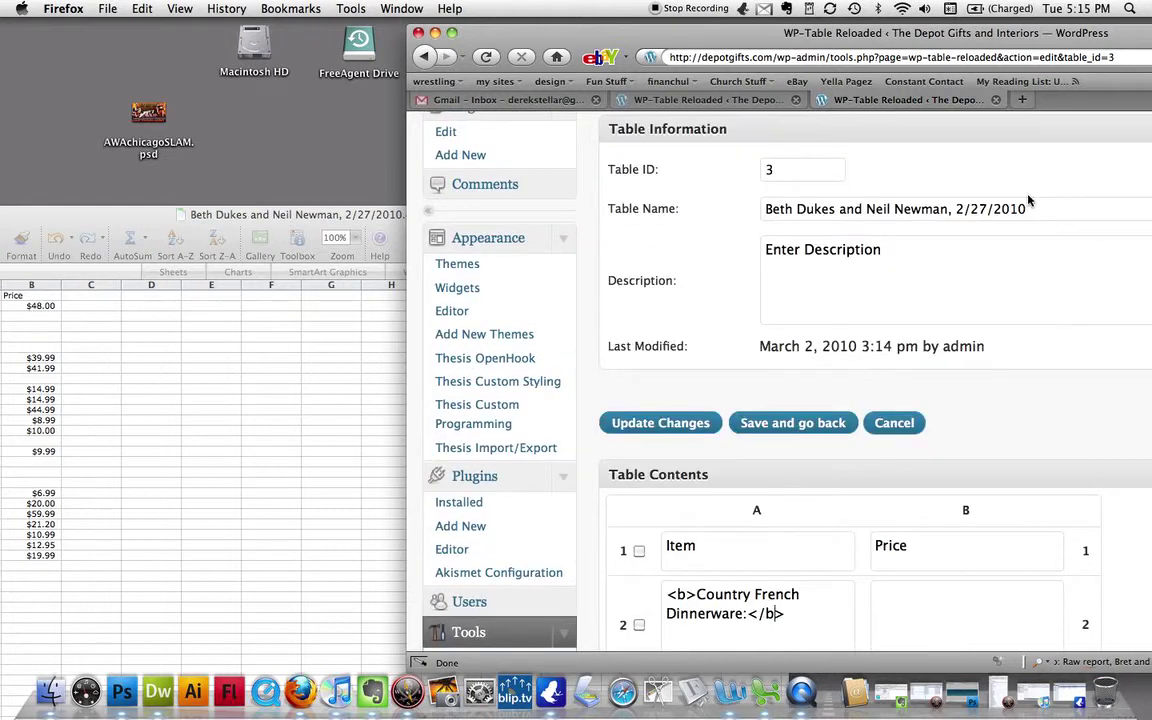
pyautogui.scroll(-5, 1054, 262)
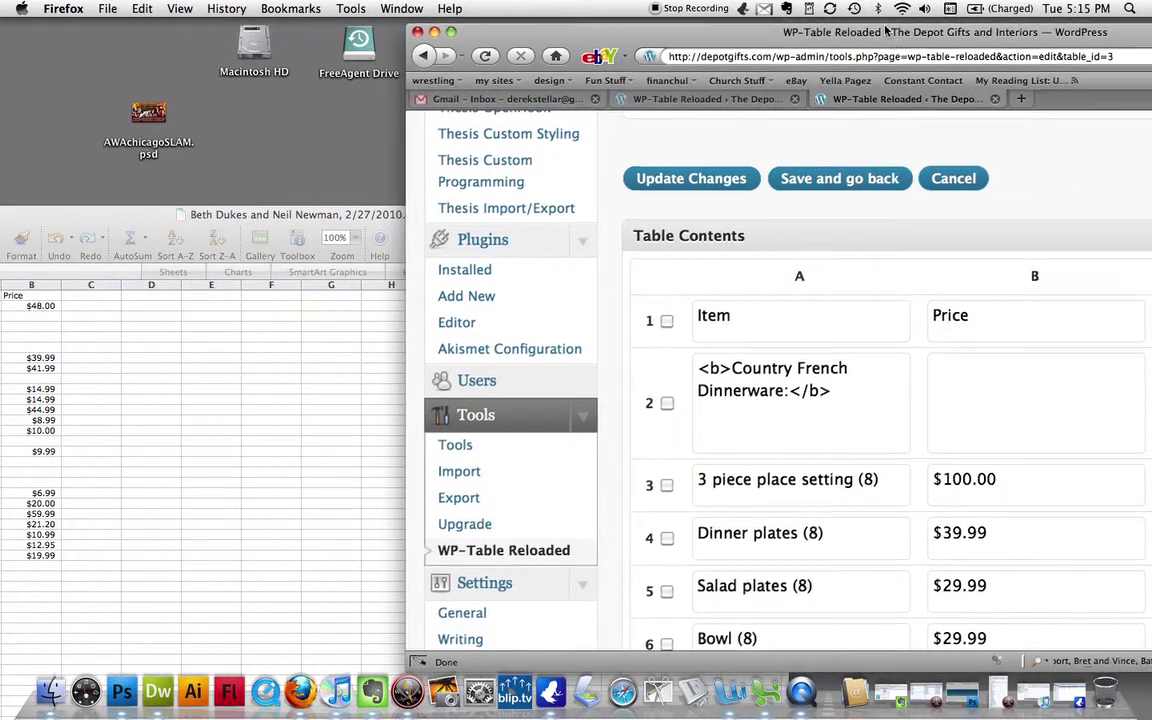
# - Step through the place setting, Dinner plates, Salad plates and Bowl (8) item cells
pyautogui.moveTo(910, 46); pyautogui.dragTo(771, 40)
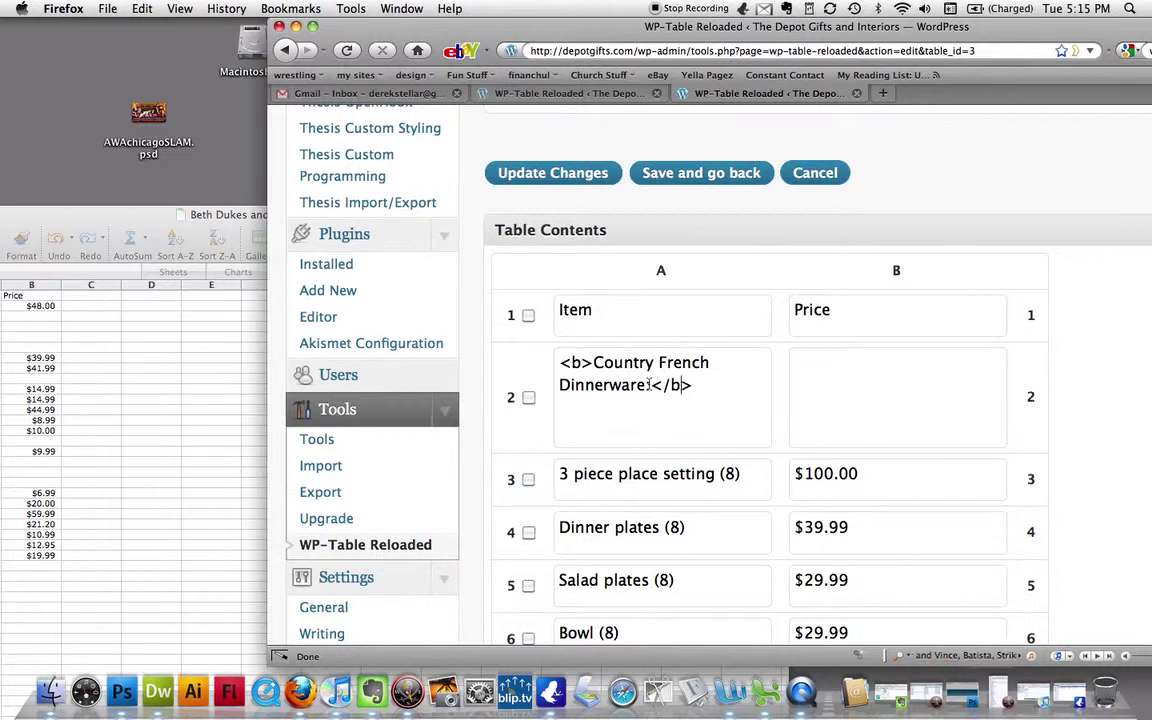
pyautogui.click(642, 474)
pyautogui.click(638, 529)
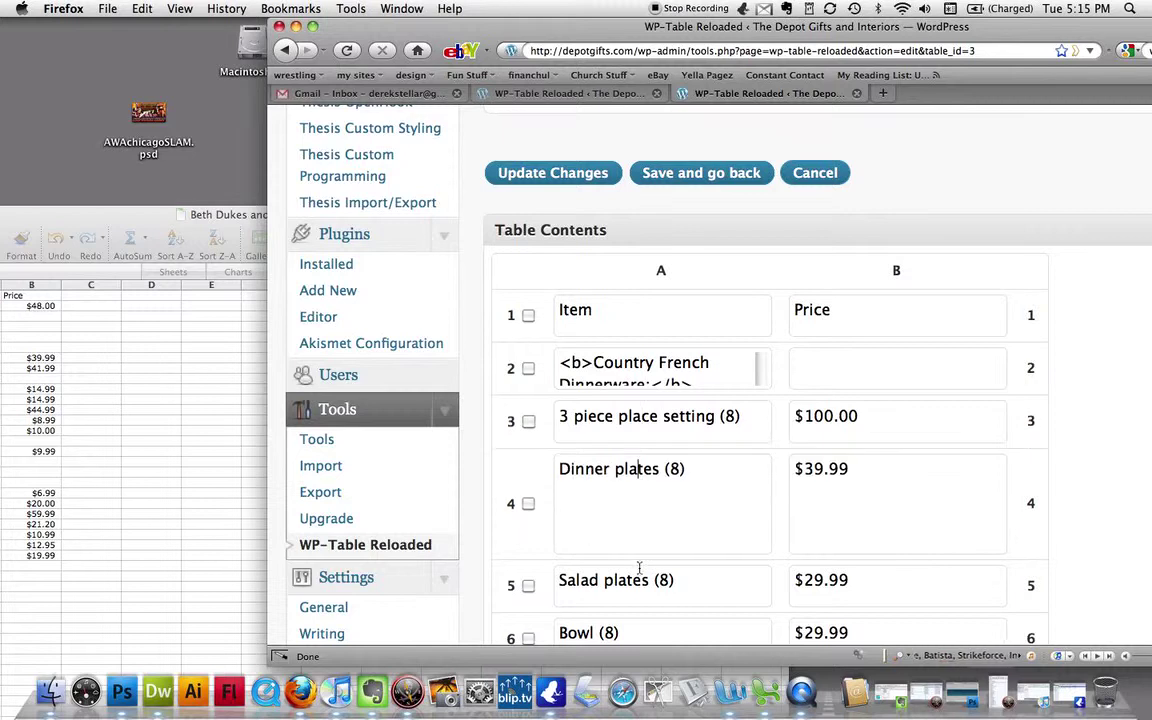
pyautogui.click(643, 580)
pyautogui.scroll(-3, 645, 580)
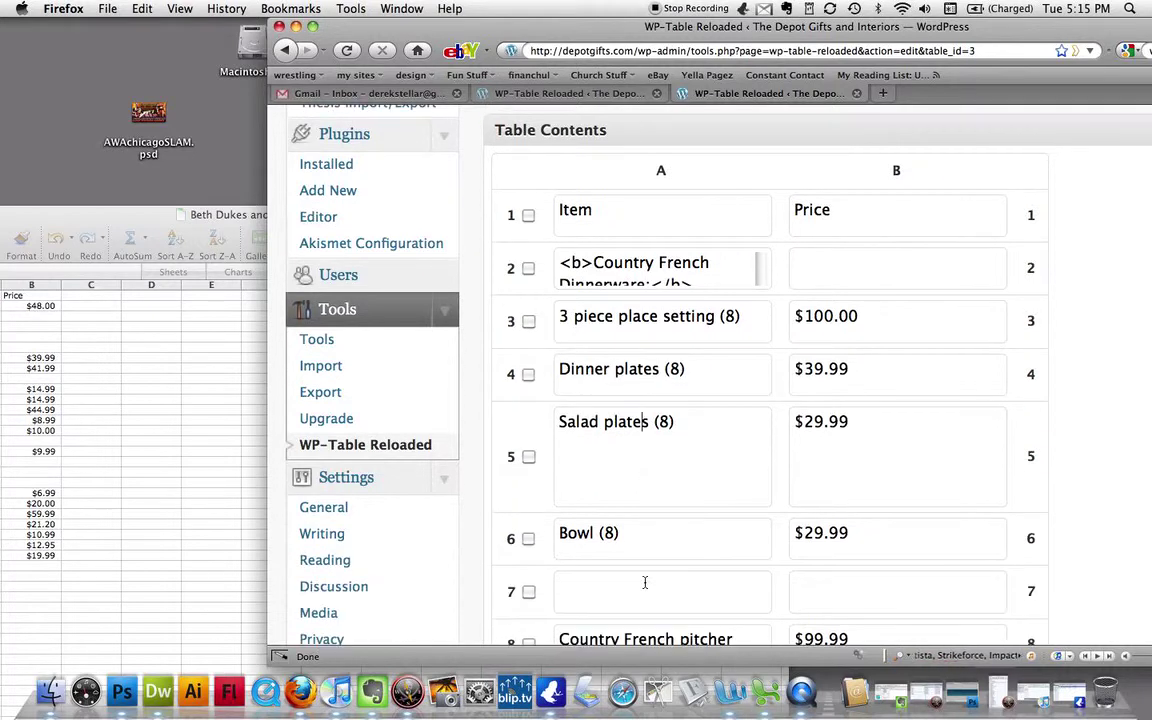
pyautogui.click(650, 558)
pyautogui.scroll(3, 652, 545)
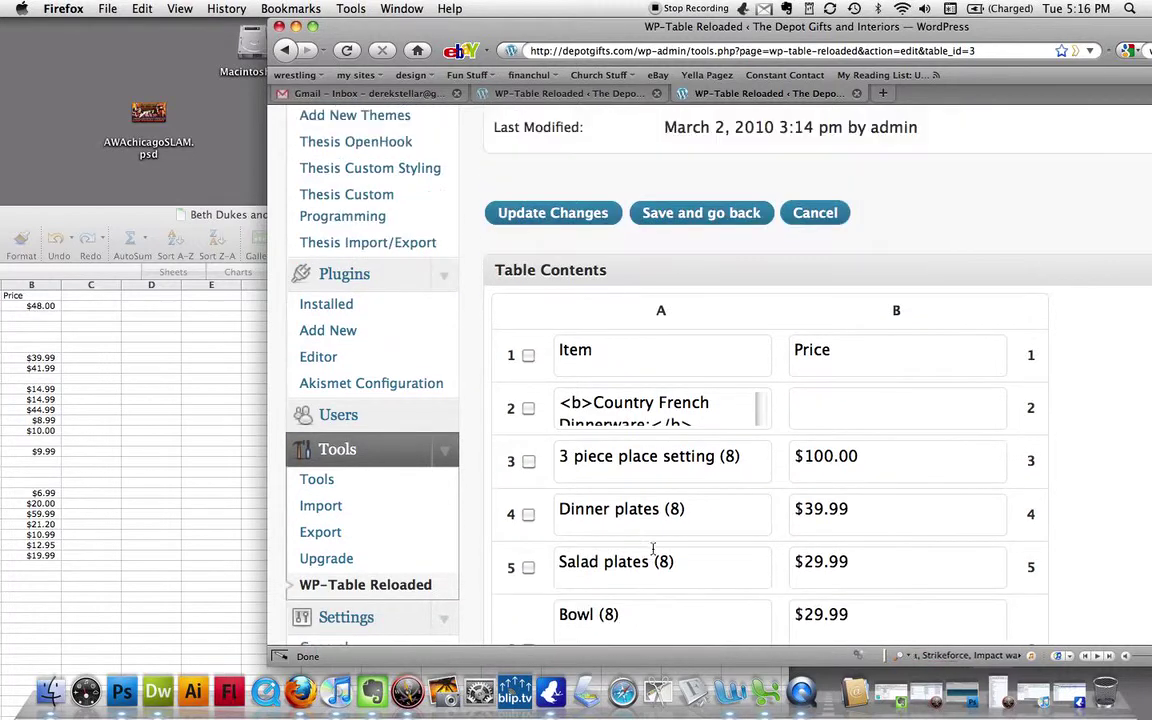
pyautogui.click(727, 411)
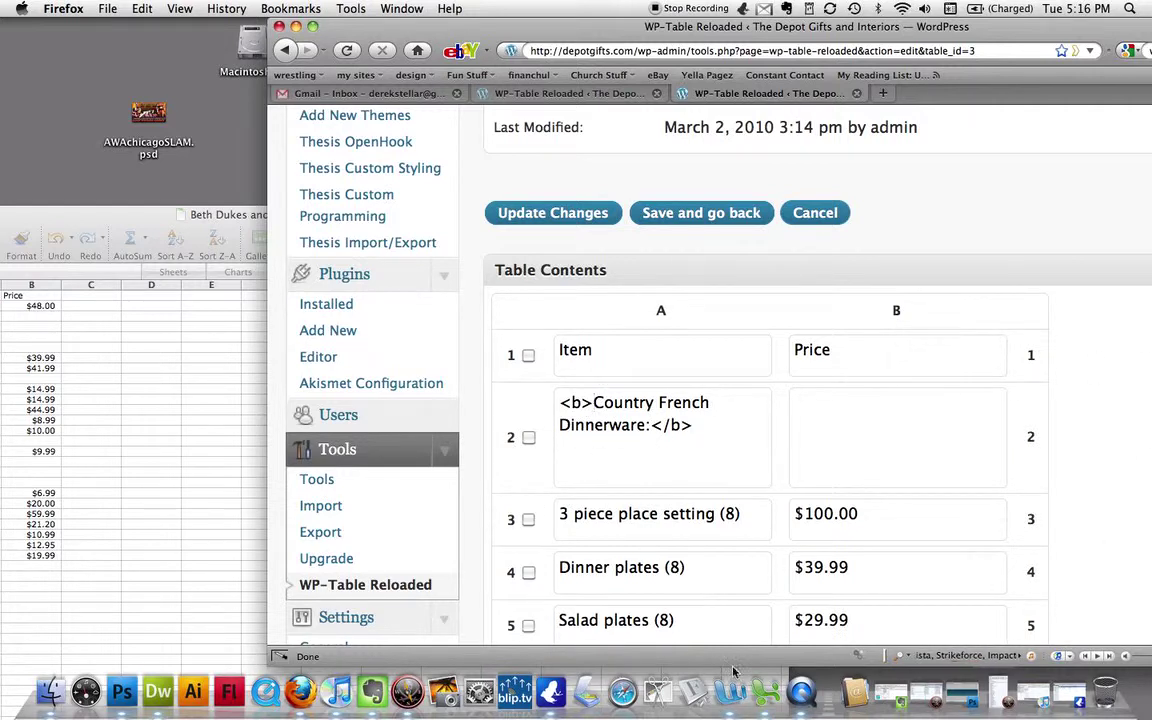
# - Select the <b> tags around Country French Dinnerware in cell A2, then show the whole spreadsheet
pyautogui.click(593, 403)
pyautogui.moveTo(593, 403); pyautogui.dragTo(559, 402)
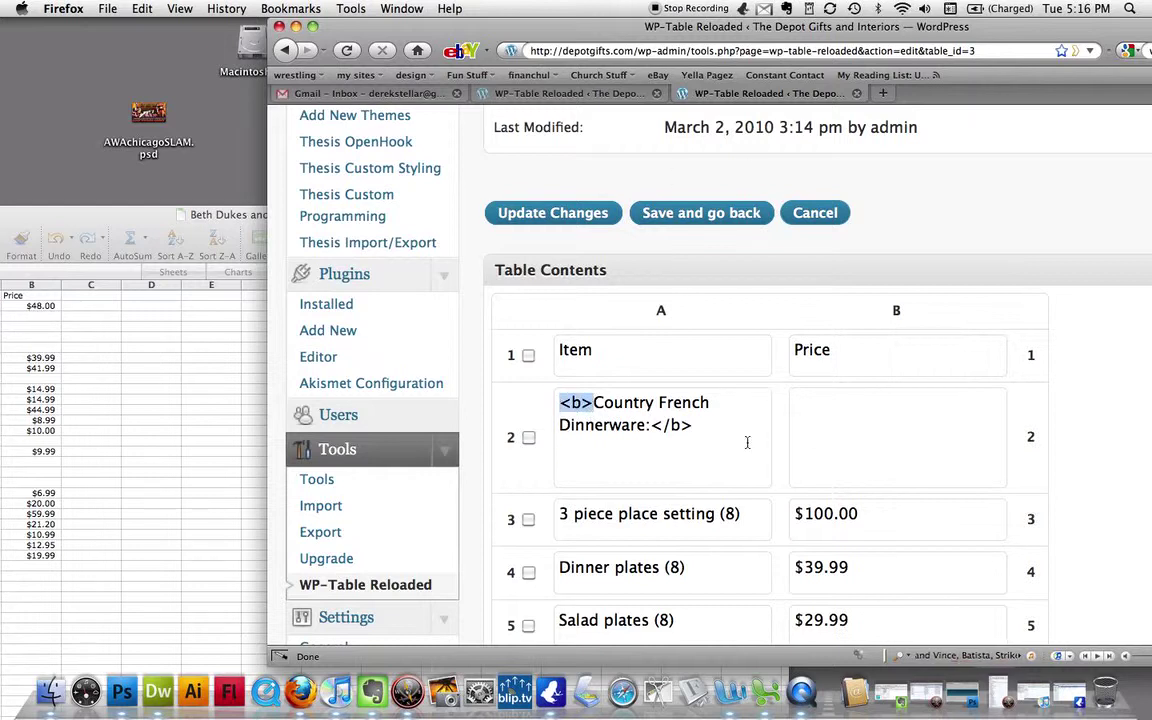
pyautogui.click(572, 404)
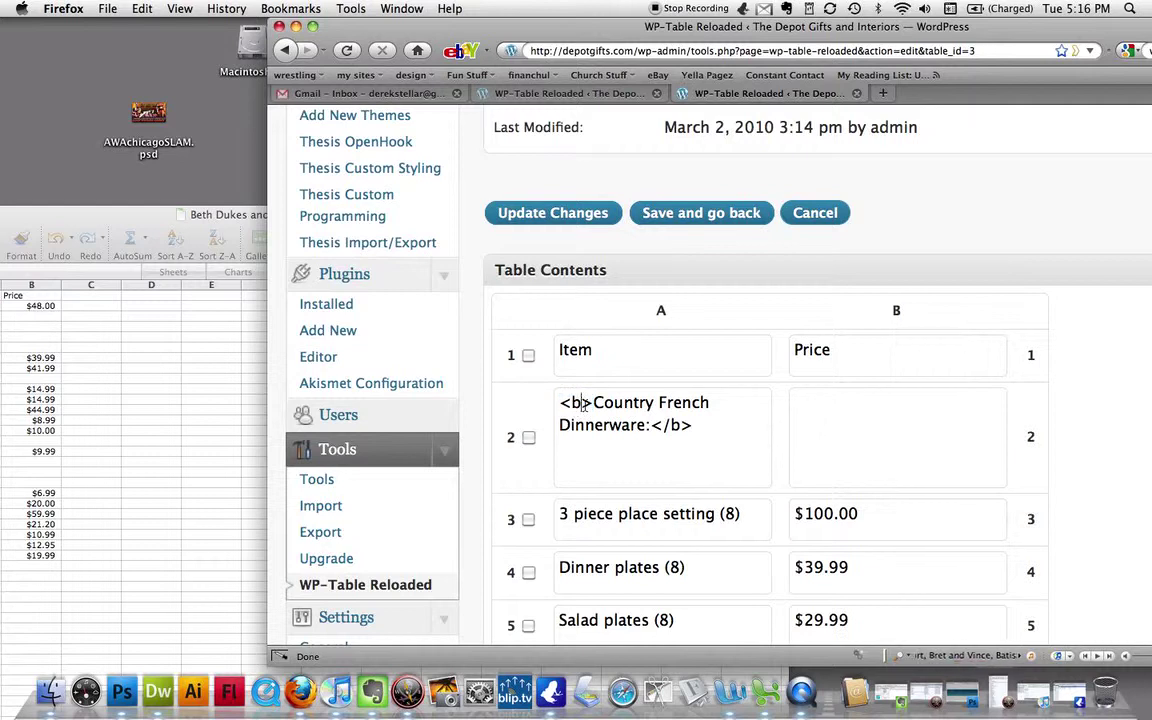
pyautogui.moveTo(593, 403); pyautogui.dragTo(537, 407)
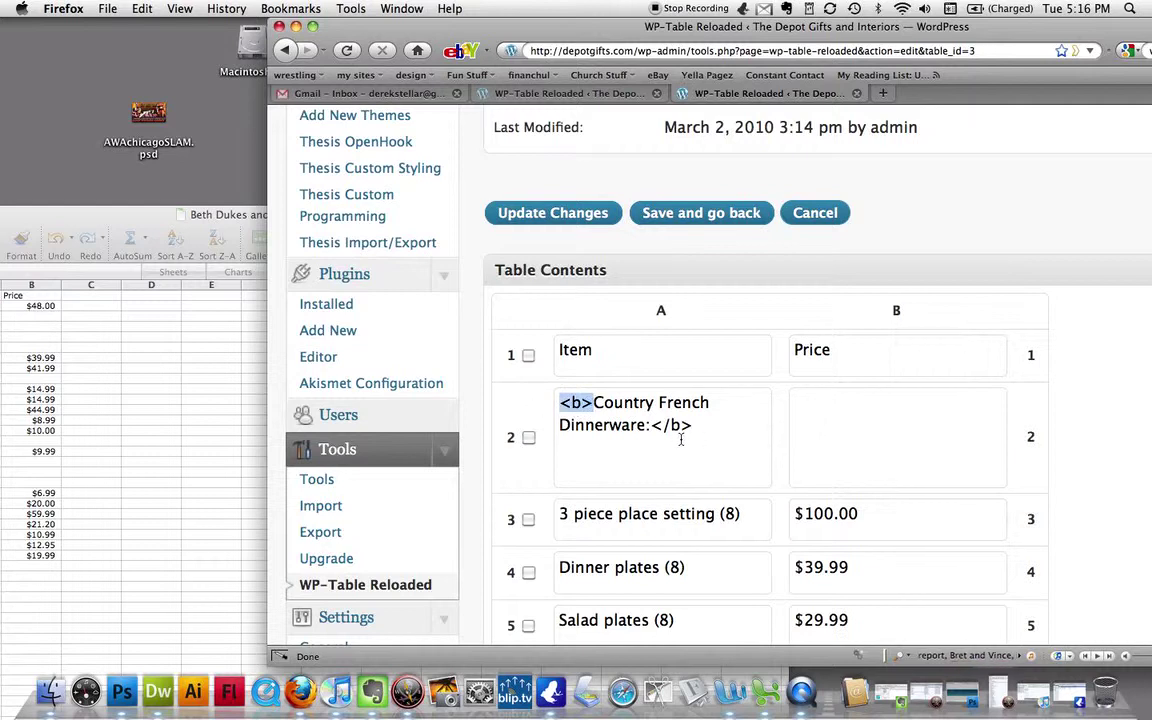
pyautogui.moveTo(652, 426); pyautogui.dragTo(692, 426)
pyautogui.moveTo(593, 403); pyautogui.dragTo(559, 403)
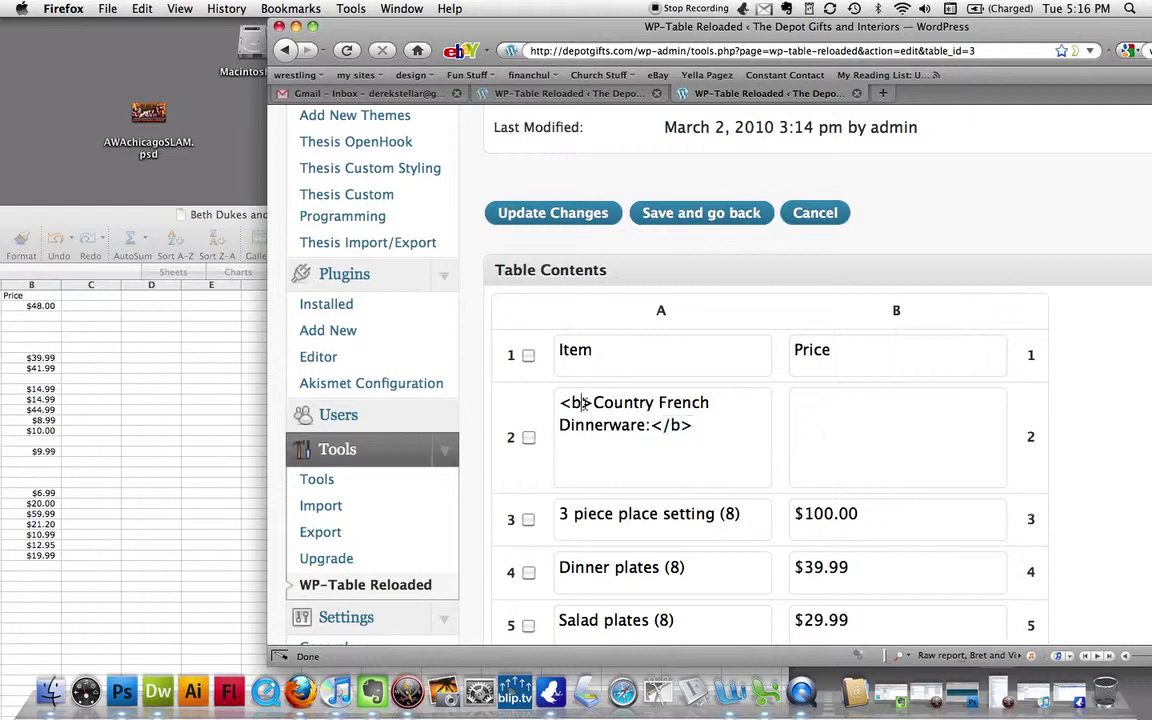
pyautogui.click(593, 403)
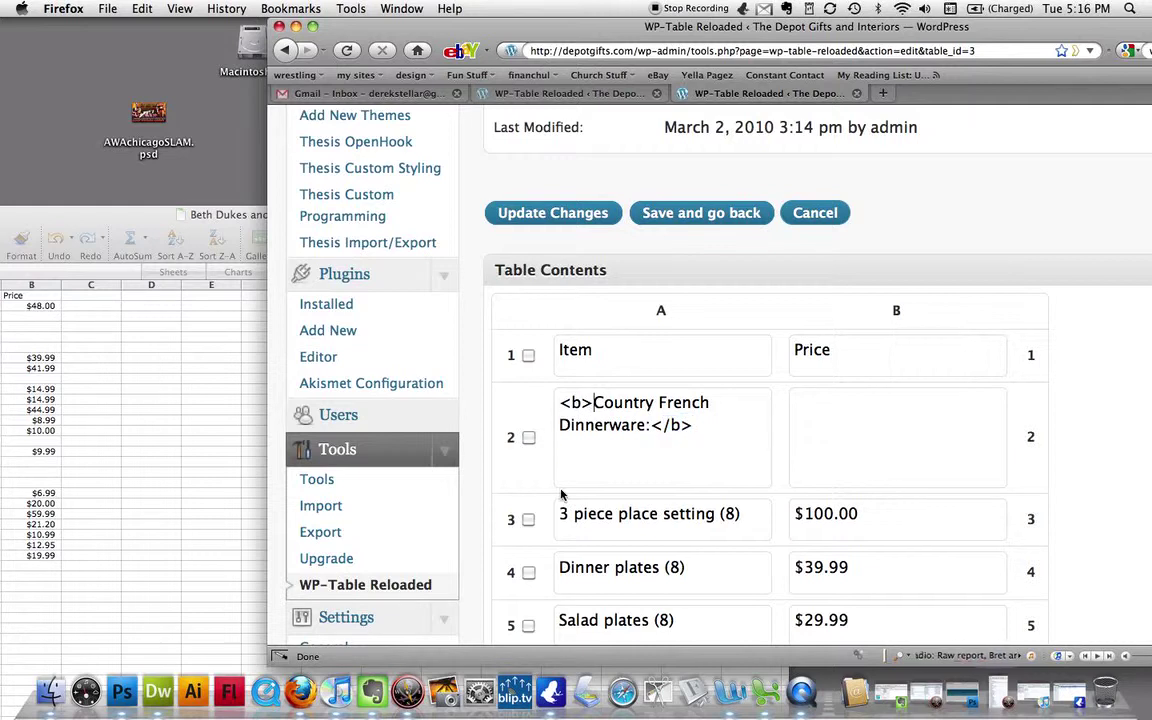
pyautogui.scroll(-2, 520, 450)
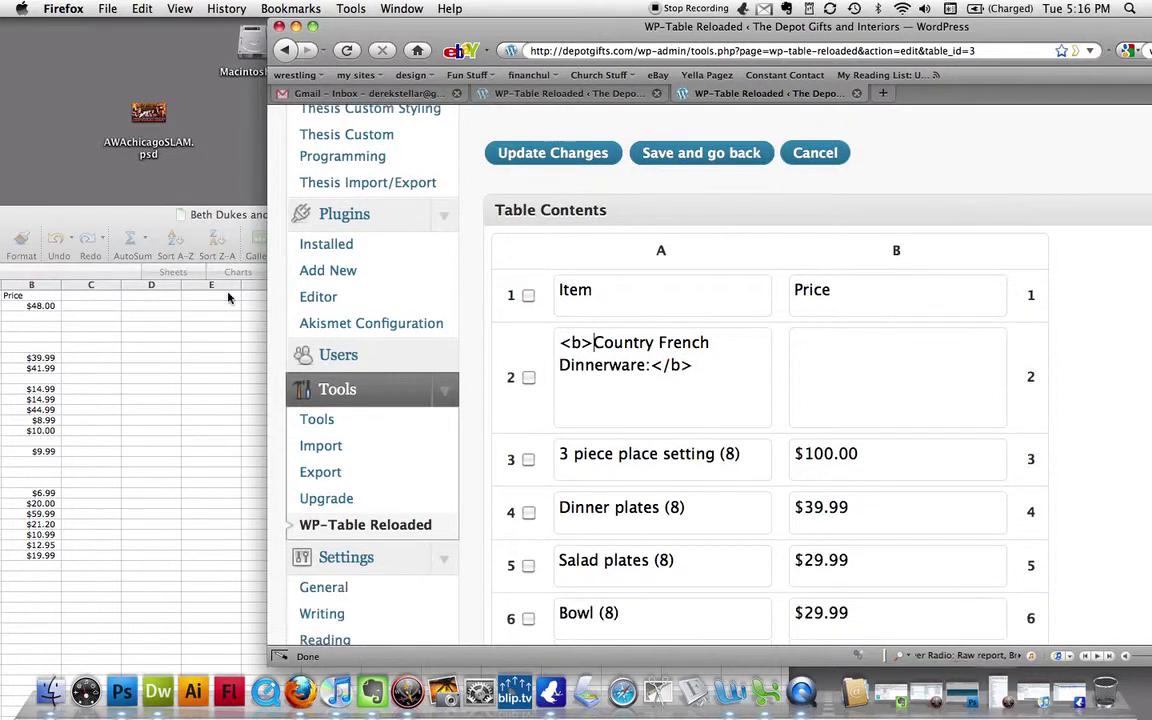
pyautogui.click(222, 216)
pyautogui.moveTo(222, 216); pyautogui.dragTo(415, 215)
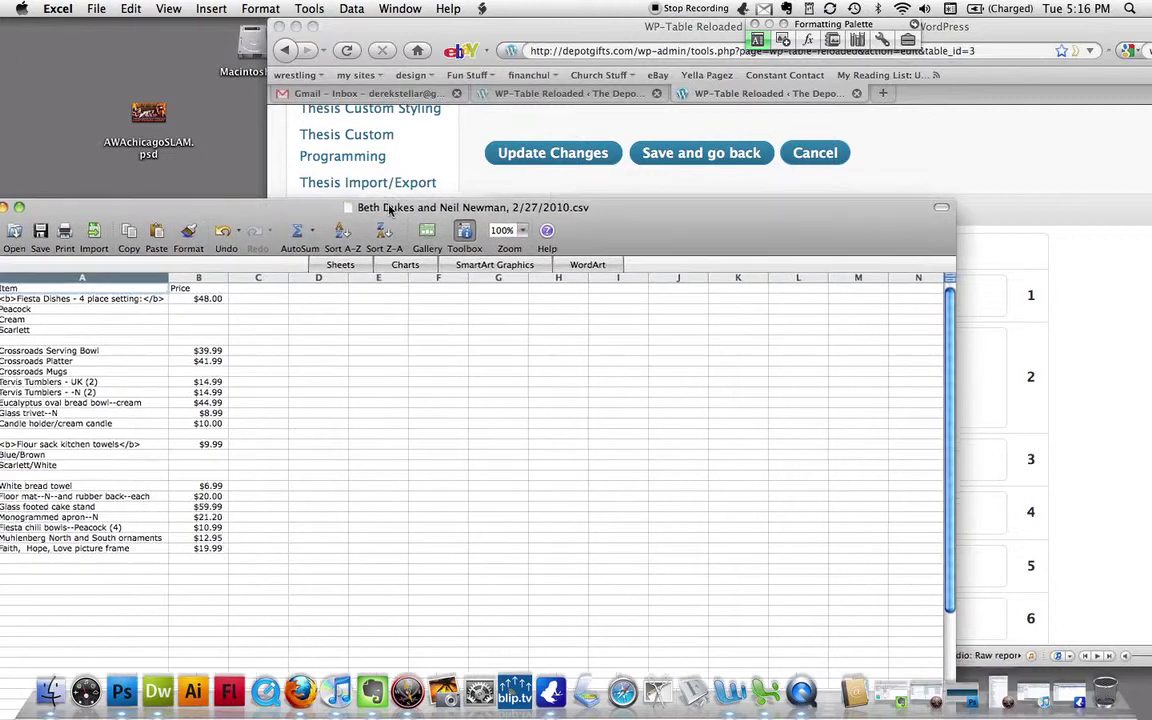
# - Rename item A2 to 'Fiesta Dishes - 4 Place Setting' and item A3 to 'Peacock'
pyautogui.click(617, 31)
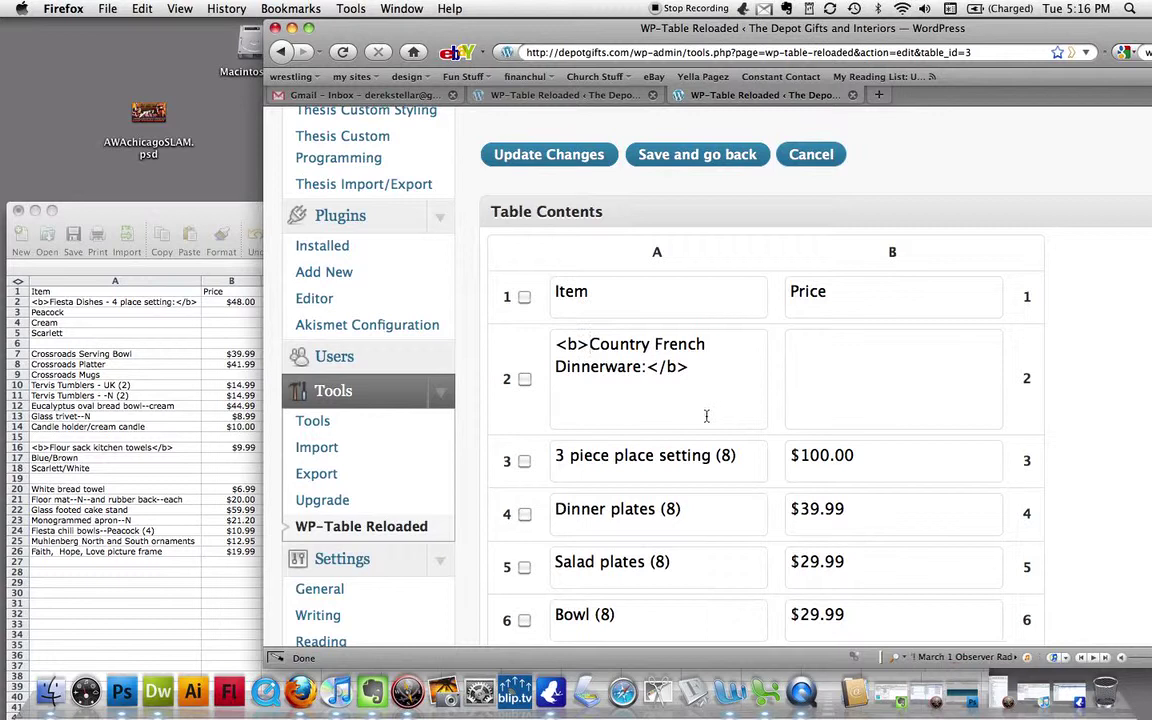
pyautogui.press('Left')
pyautogui.press('Left')
pyautogui.press('Left')
pyautogui.moveTo(643, 368); pyautogui.dragTo(592, 346)
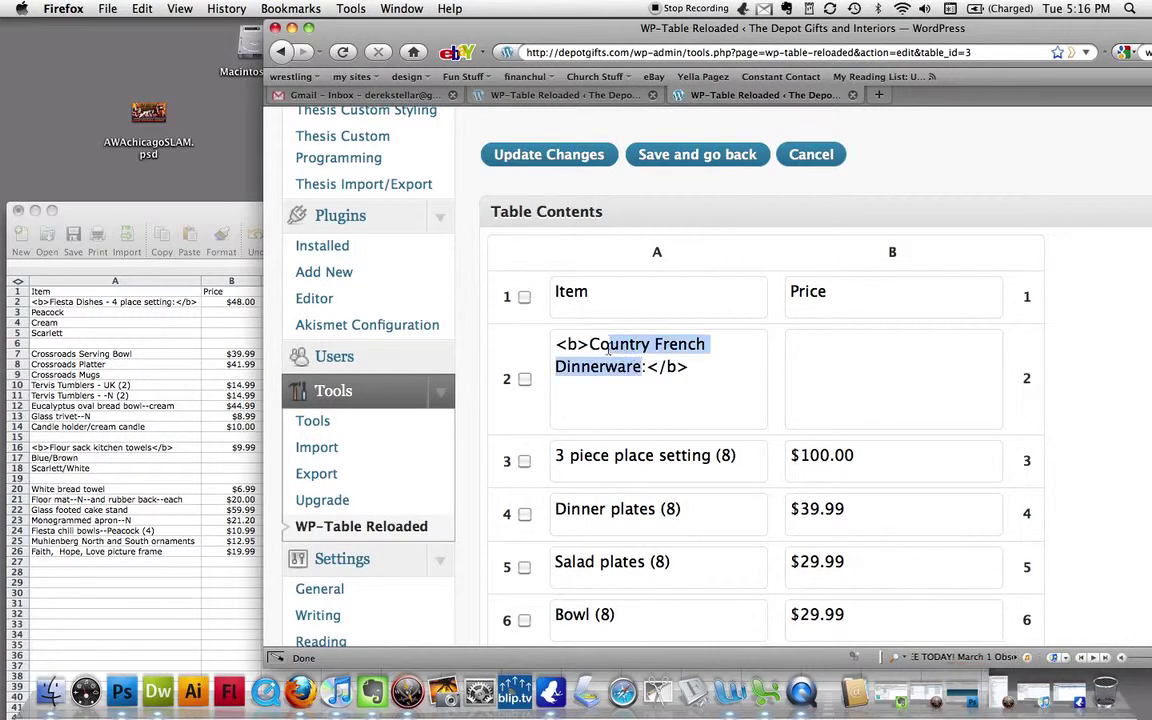
pyautogui.write('Fiesta ')
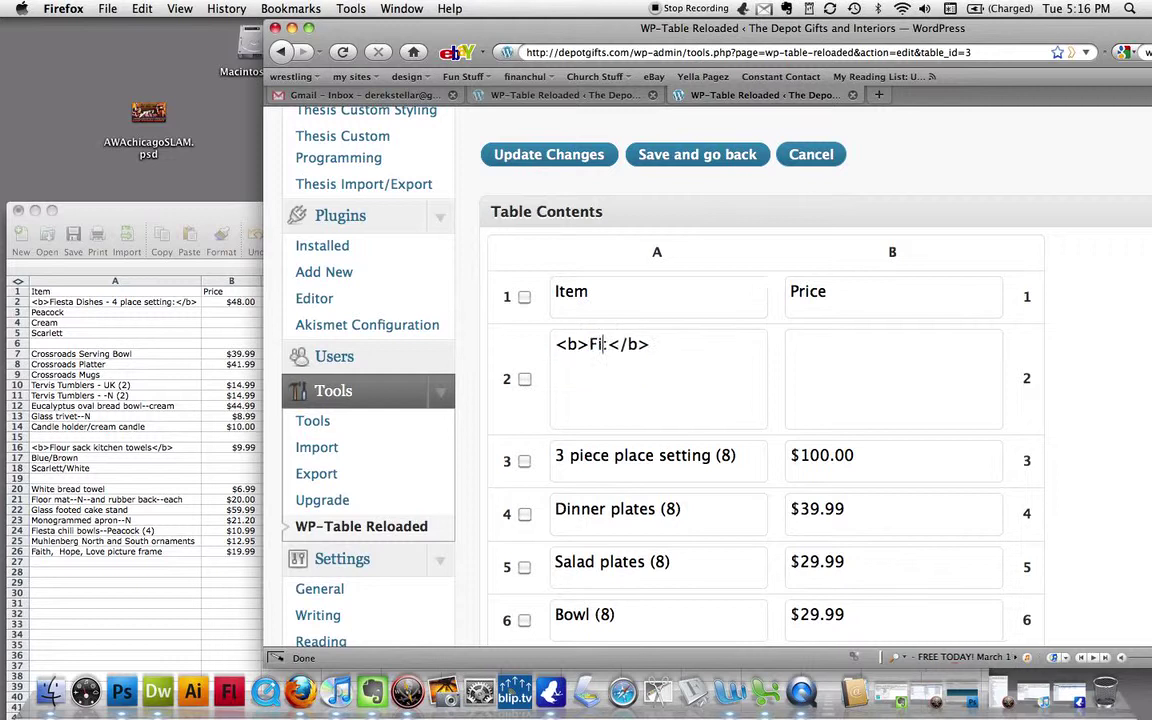
pyautogui.write('Dishes')
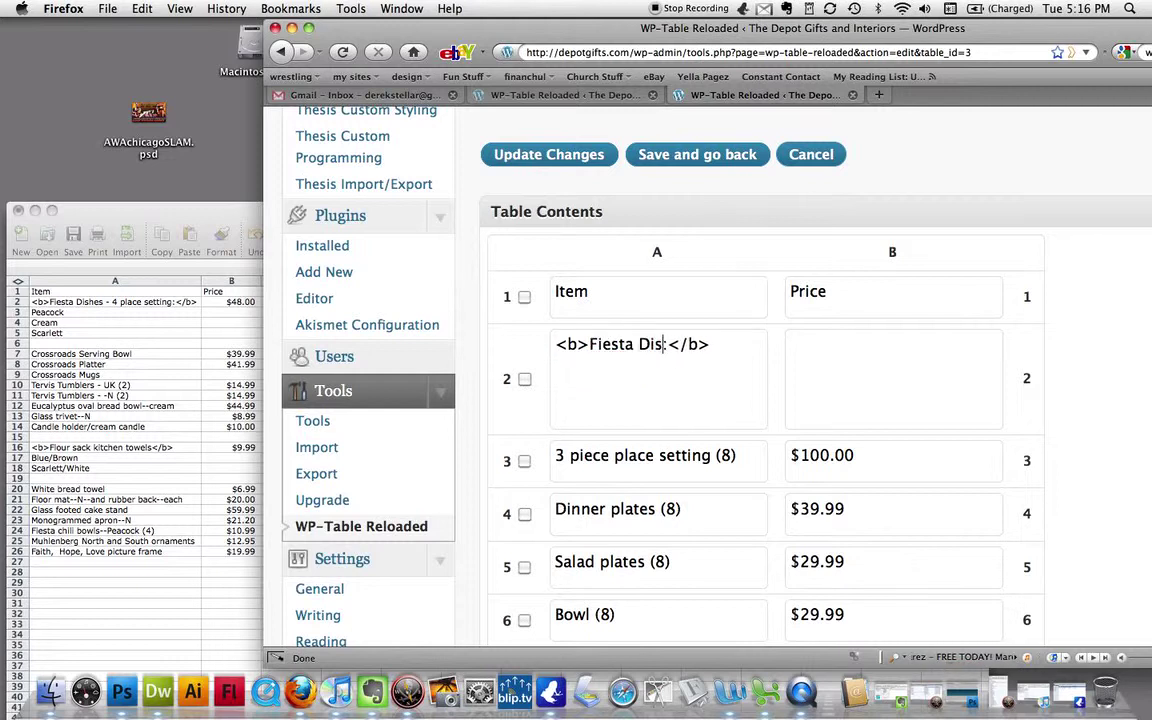
pyautogui.write(' - 4 ')
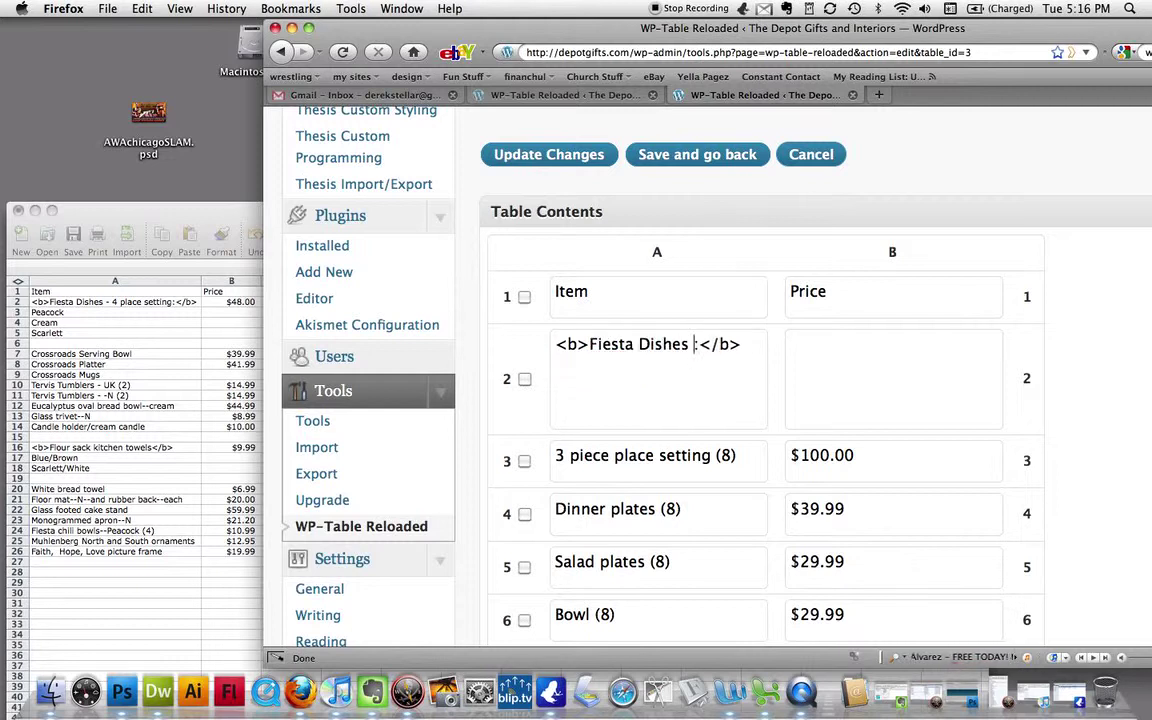
pyautogui.write('Place Se')
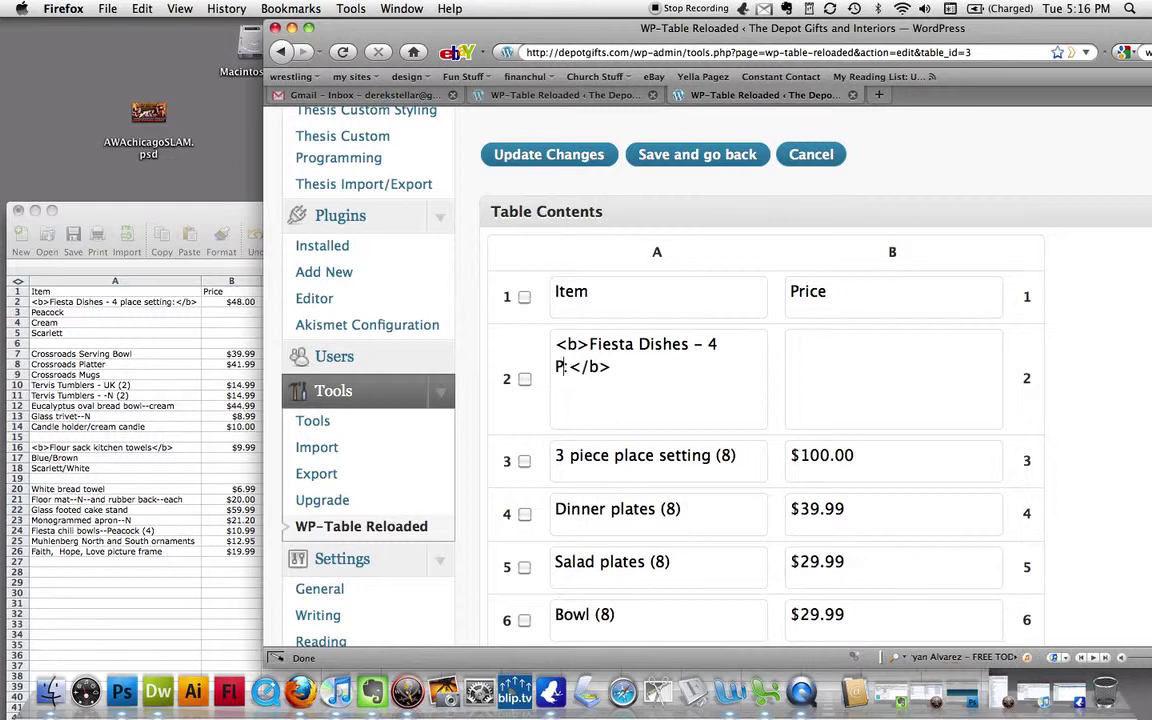
pyautogui.write('tting:')
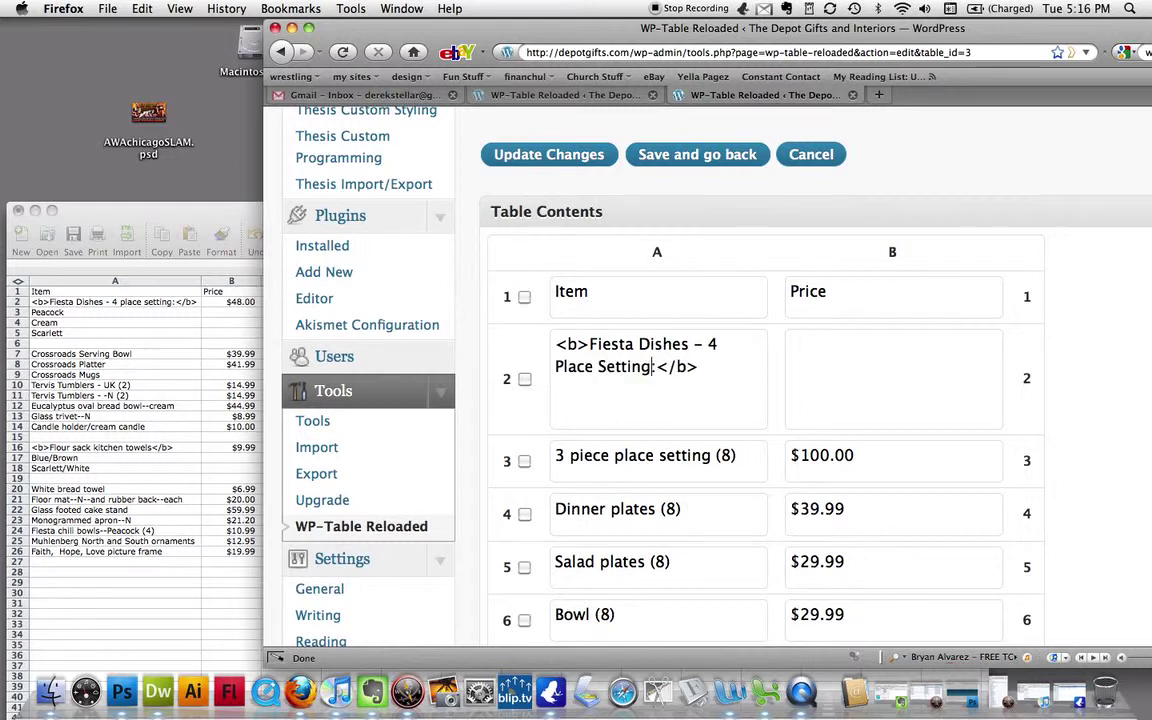
pyautogui.click(735, 458)
pyautogui.moveTo(740, 401); pyautogui.dragTo(541, 404)
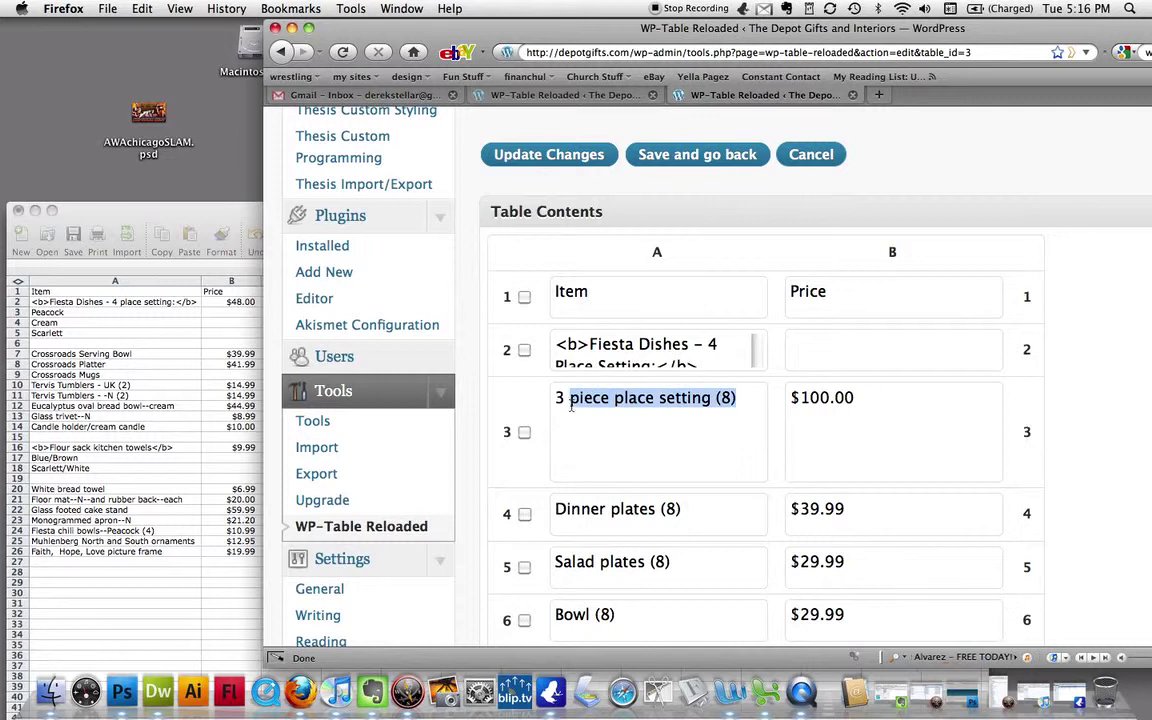
pyautogui.write('Pea')
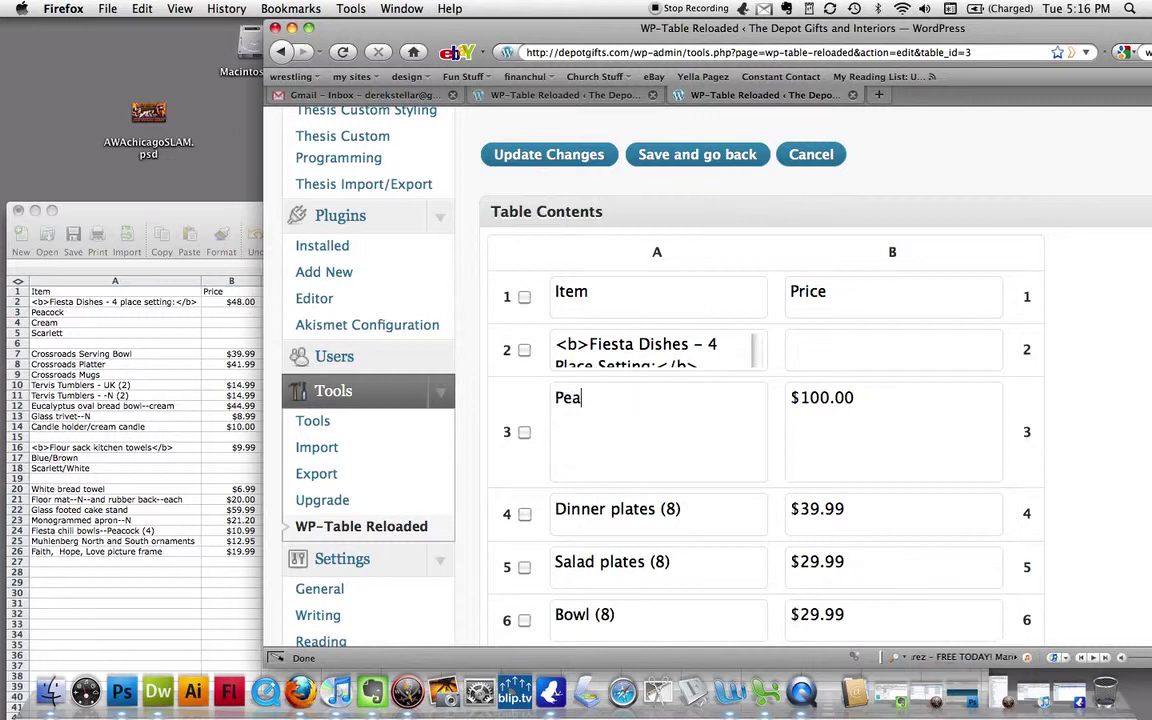
pyautogui.write('cock')
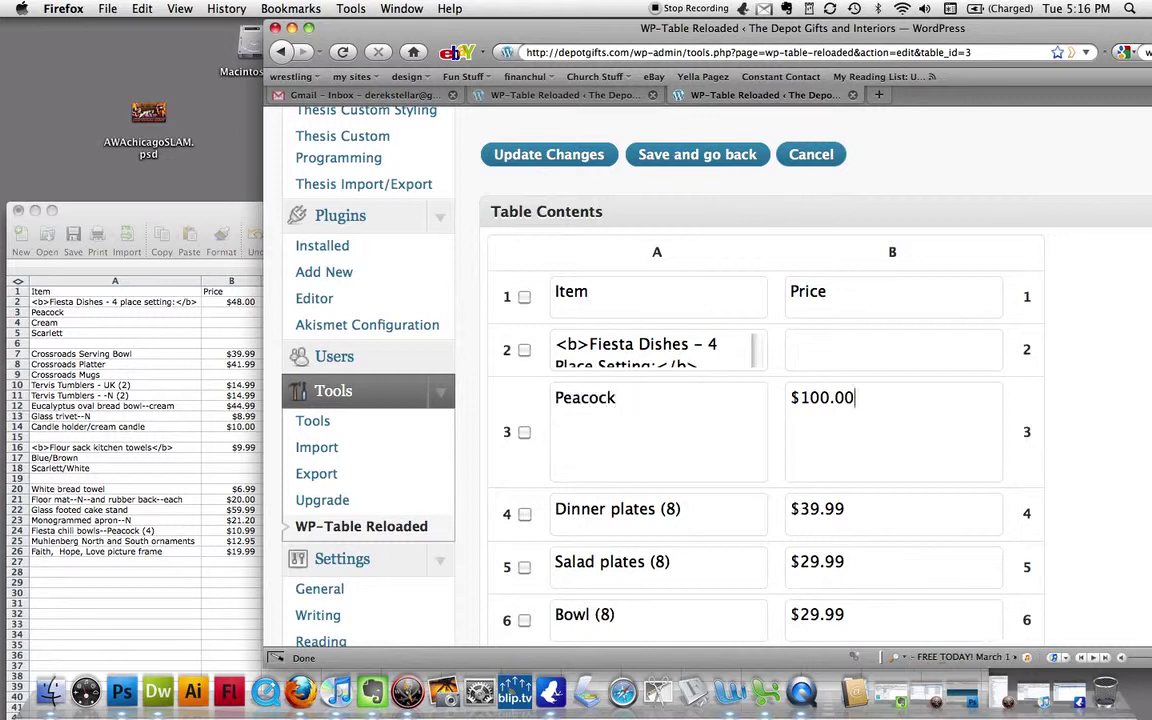
# - Enter $48.00 as the B2 price and delete the $100.00 price from B3
pyautogui.click(5, 250)
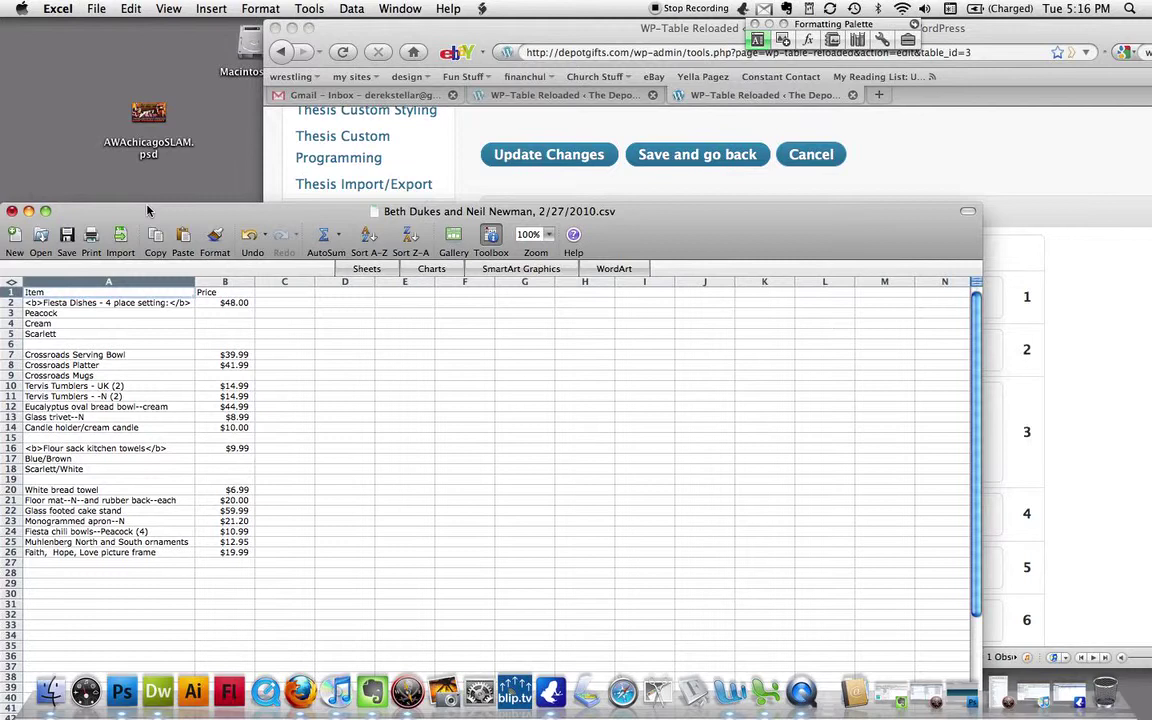
pyautogui.click(1090, 386)
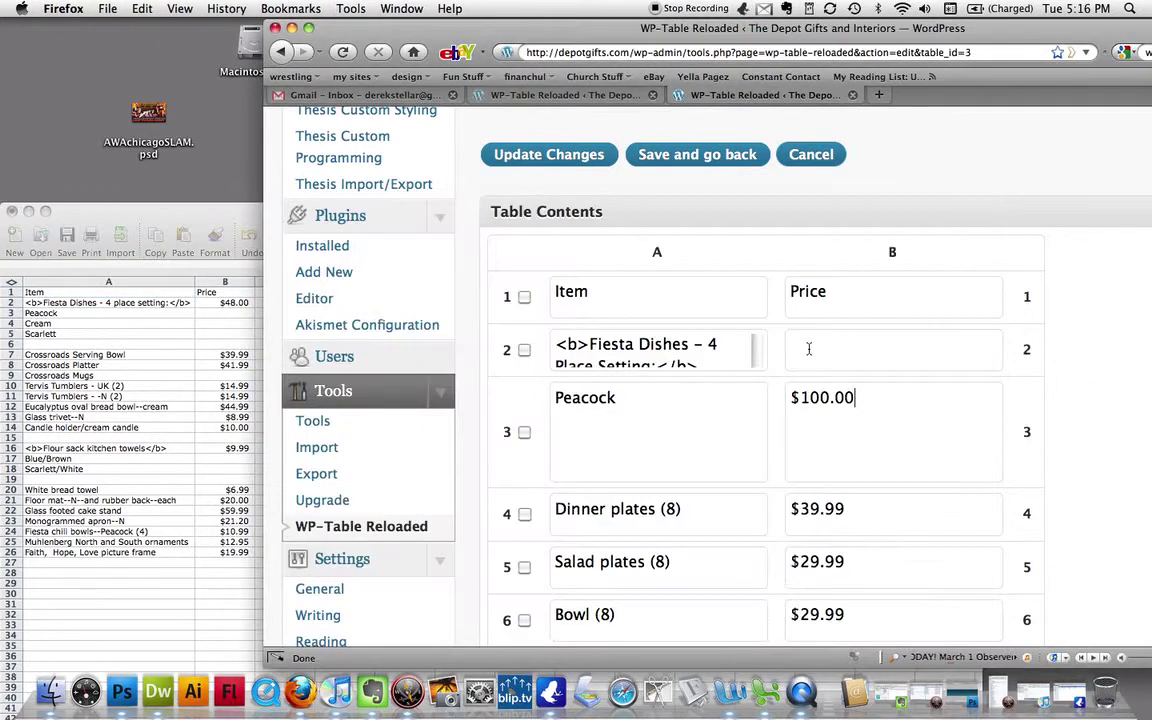
pyautogui.click(834, 355)
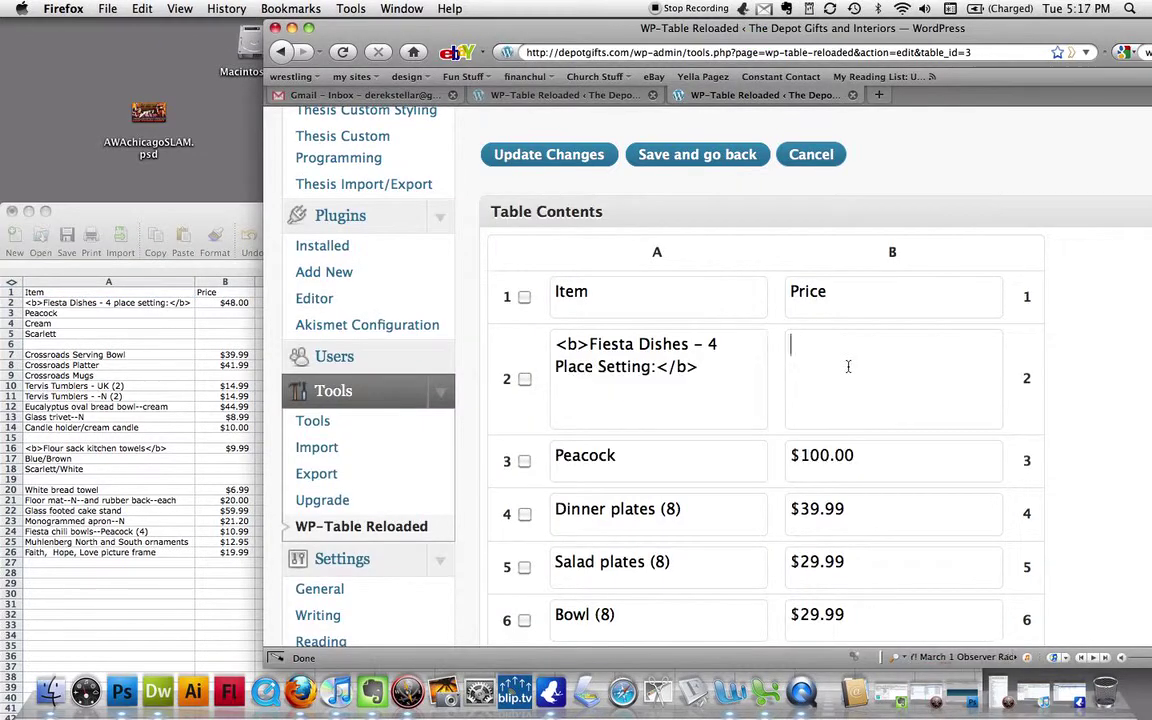
pyautogui.write('$48')
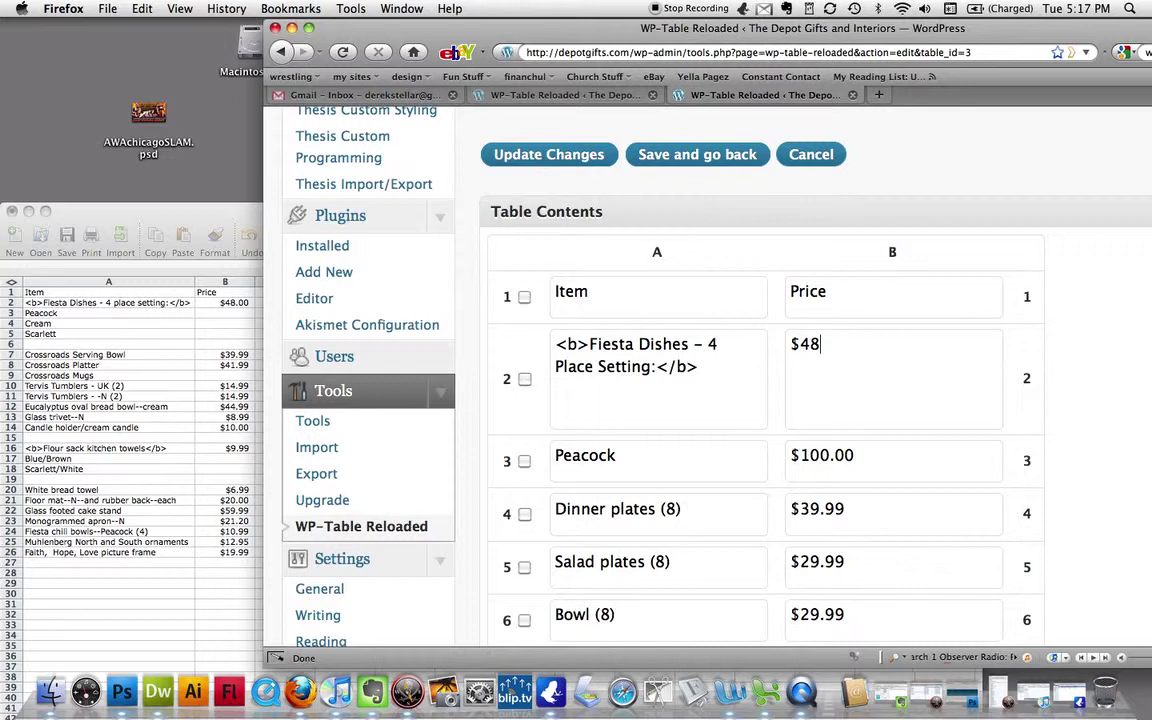
pyautogui.write('.00')
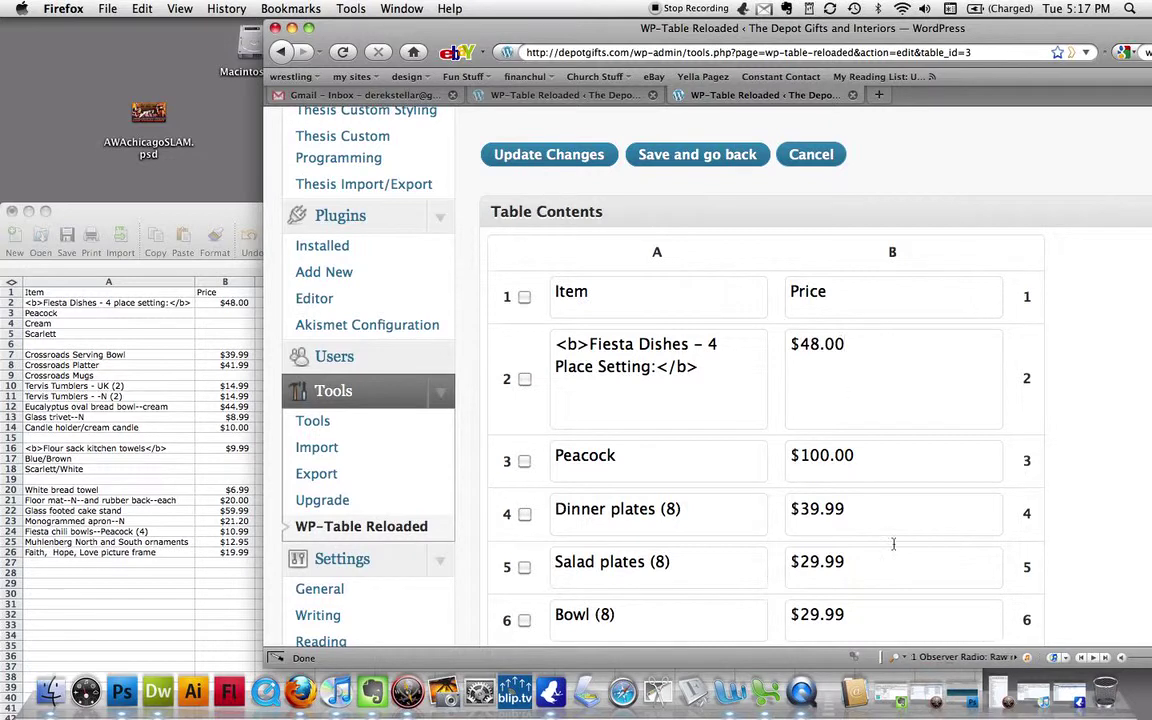
pyautogui.tripleClick(838, 455)
pyautogui.press('BackSpace')
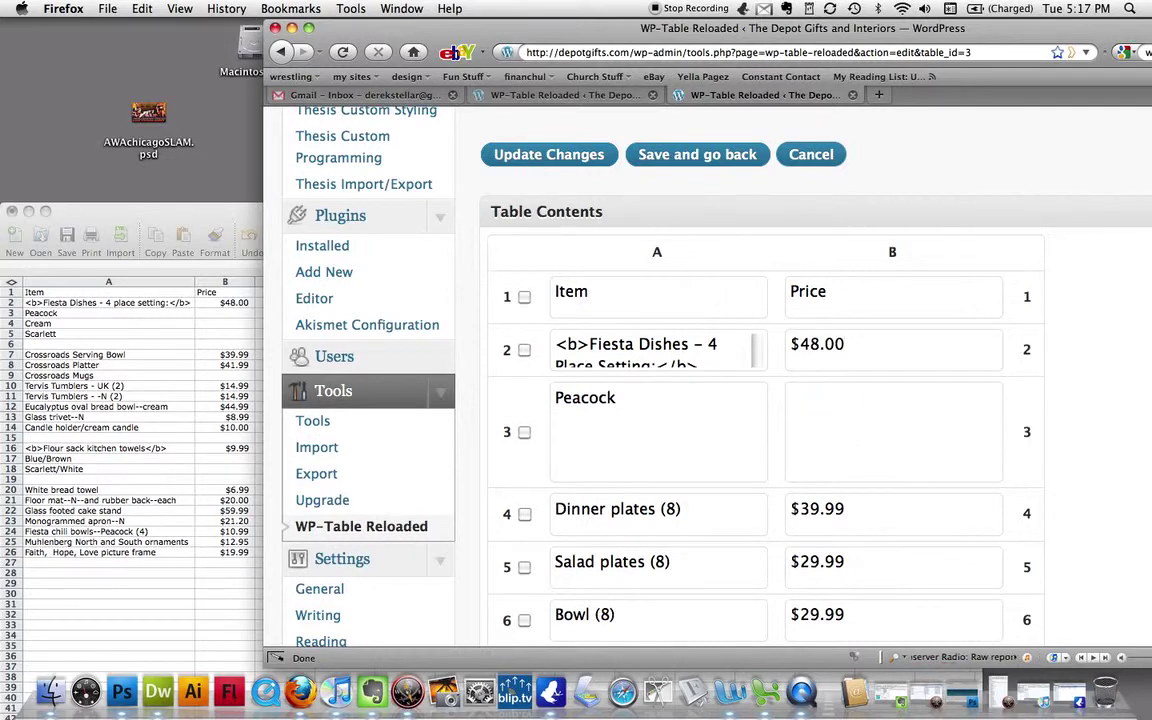
# - Change A4 to 'Cream' and A5 to 'Scarlett', deleting their $39.99 and $29.99 prices
pyautogui.tripleClick(746, 520)
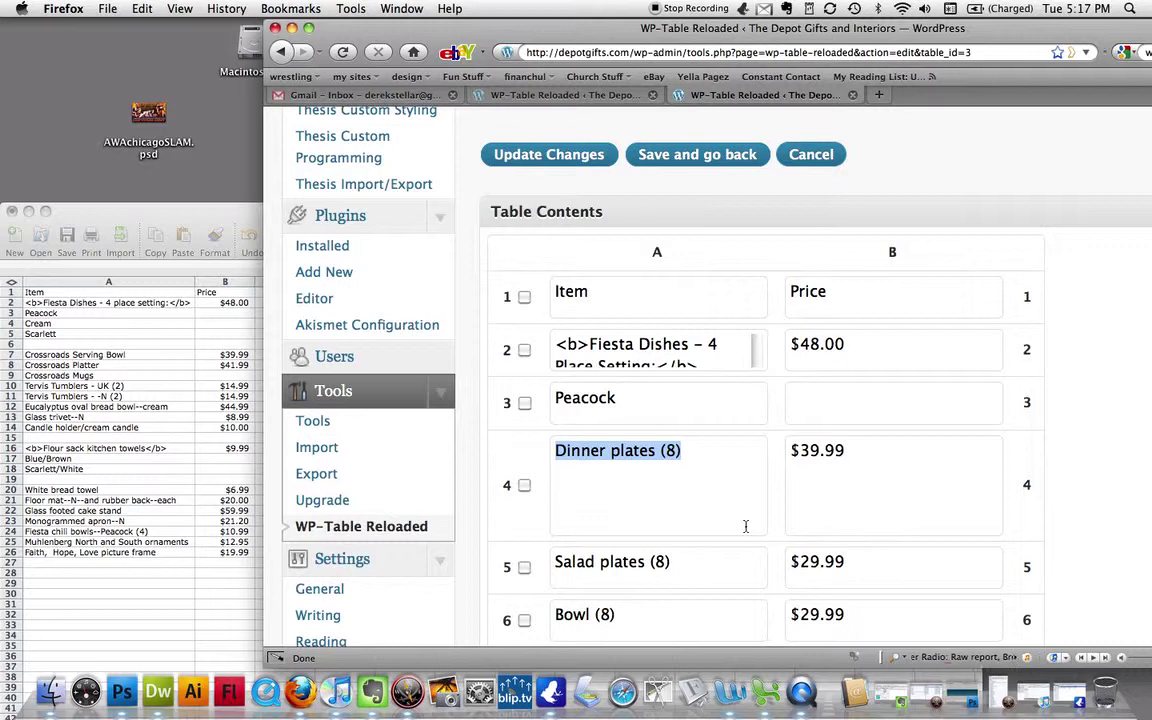
pyautogui.press('BackSpace')
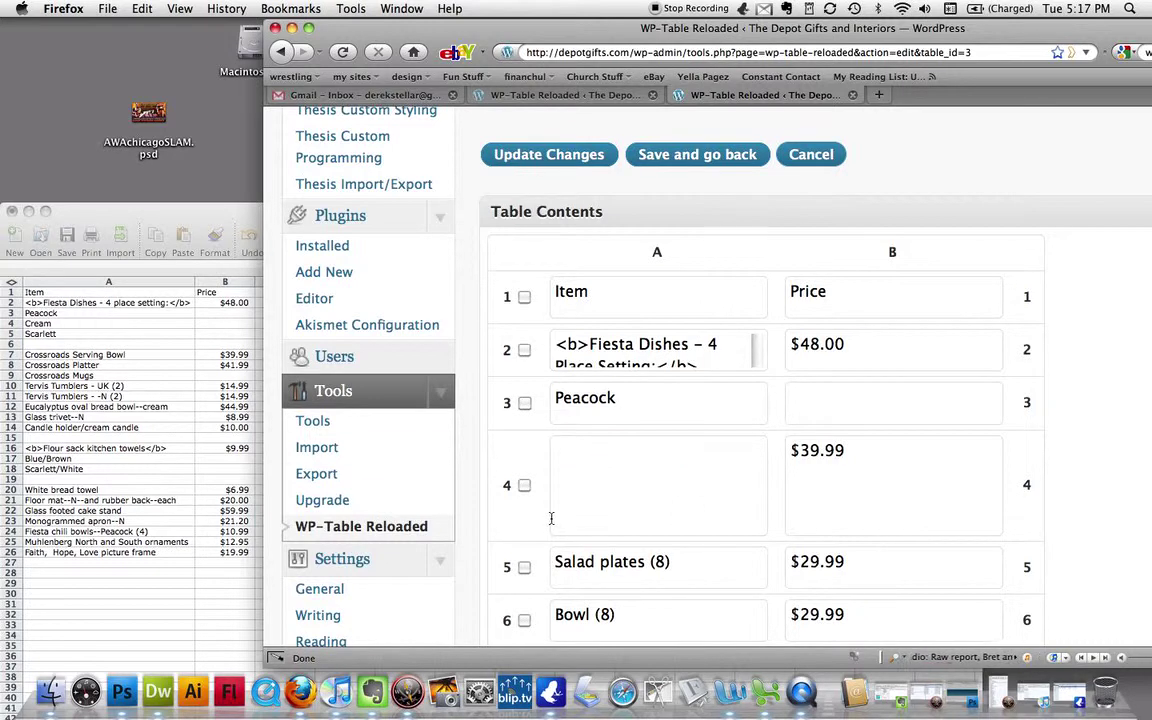
pyautogui.write('Cream')
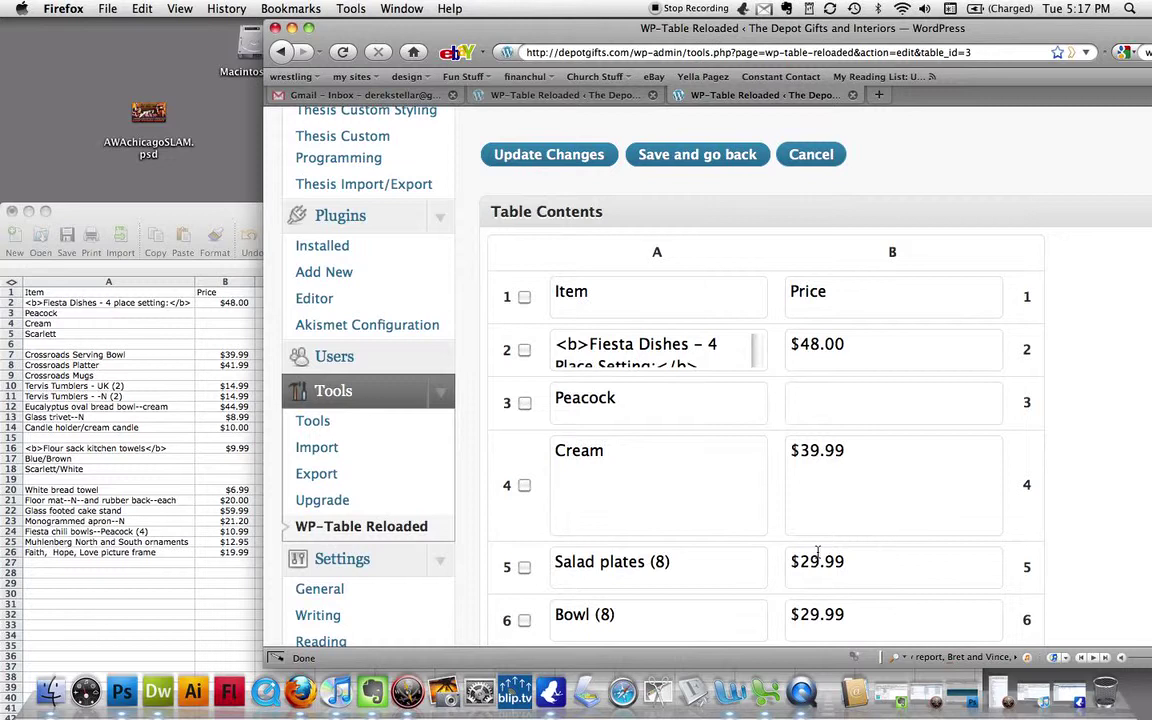
pyautogui.tripleClick(913, 488)
pyautogui.press('BackSpace')
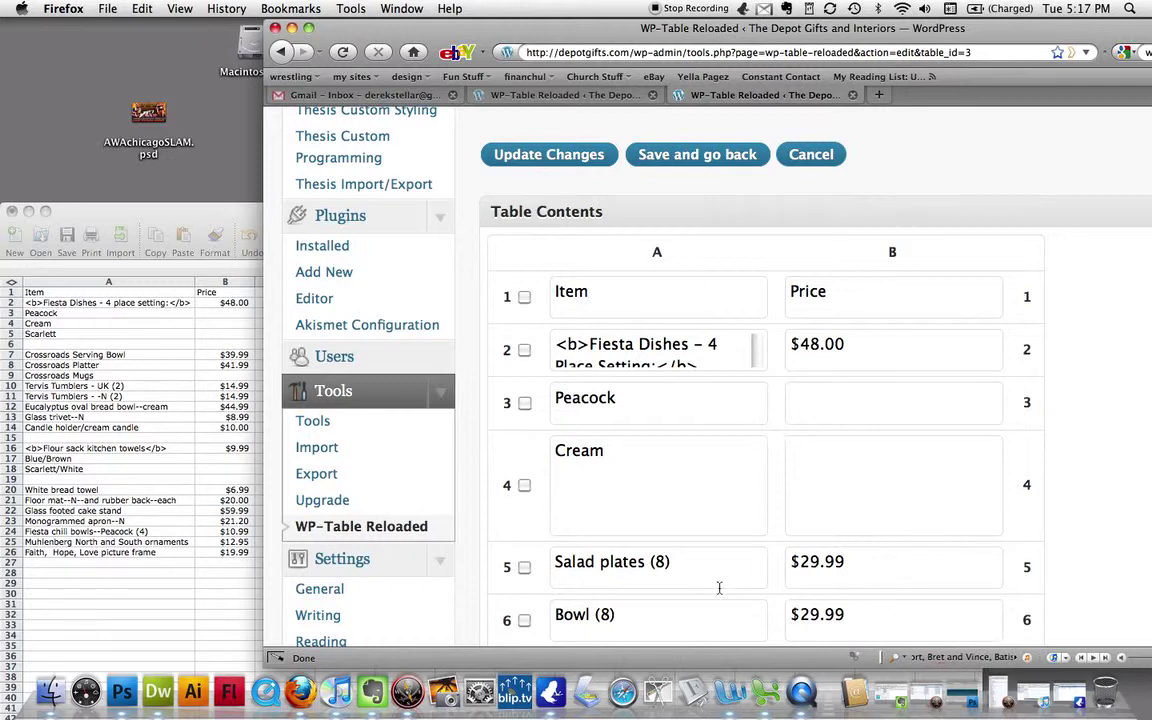
pyautogui.click(719, 588)
pyautogui.tripleClick(719, 588)
pyautogui.write('Sc')
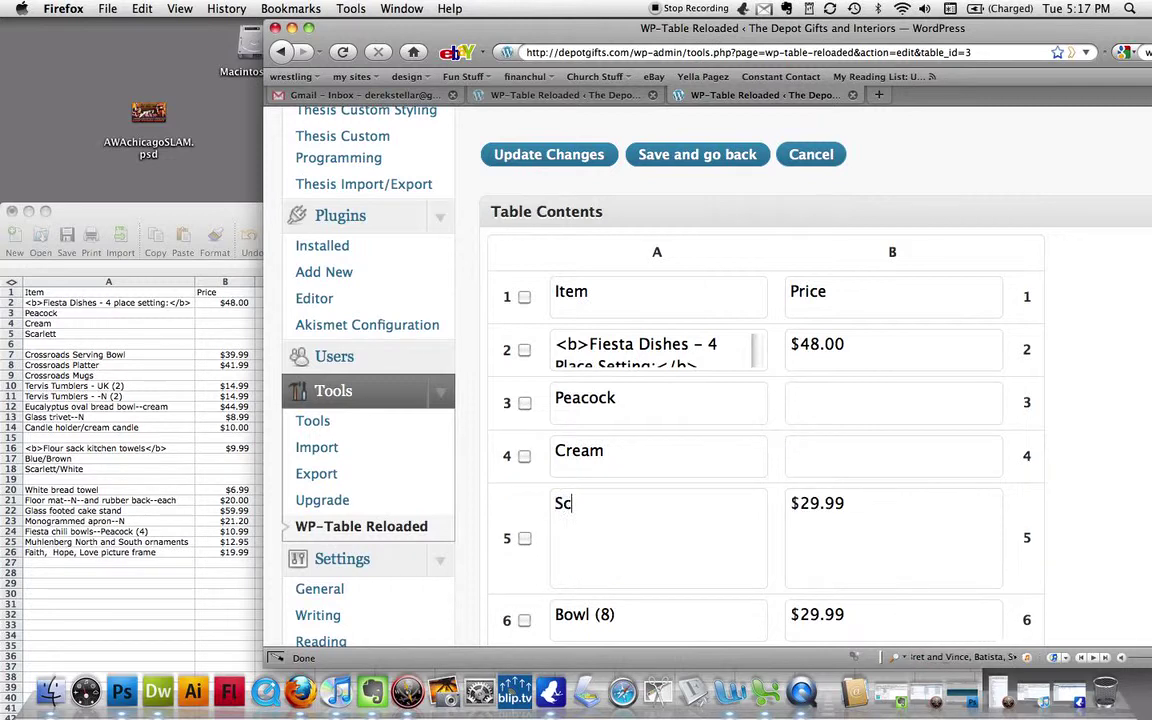
pyautogui.write('arlett')
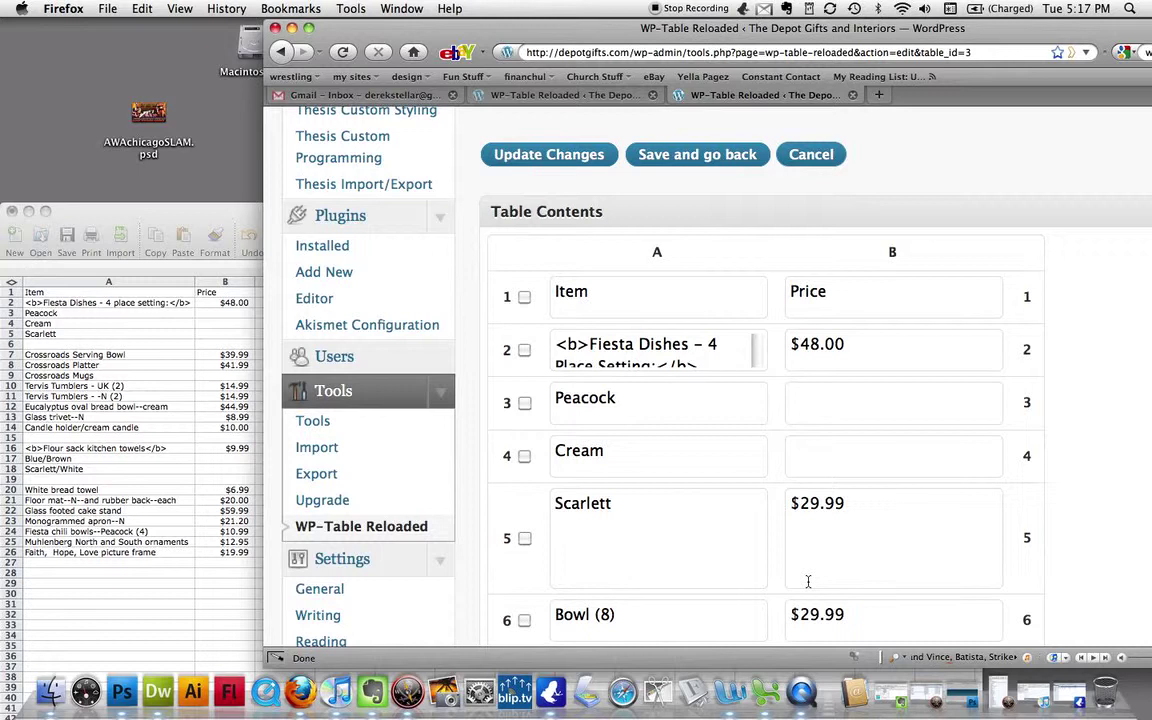
pyautogui.tripleClick(902, 525)
pyautogui.press('BackSpace')
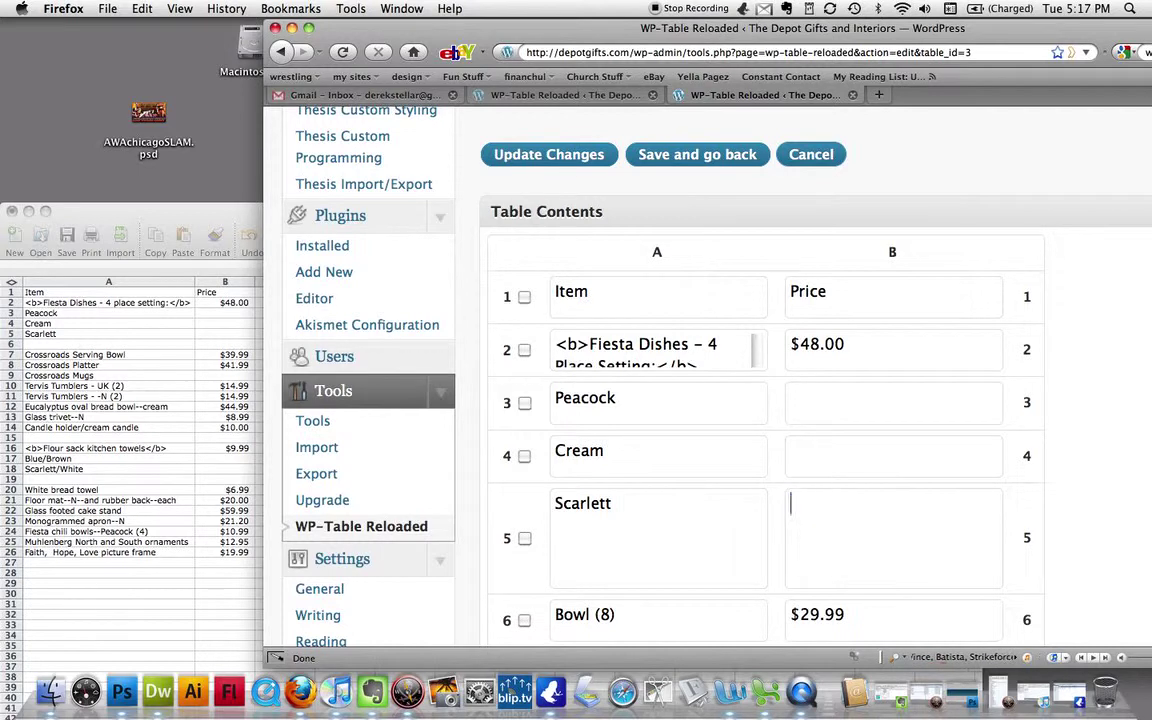
# - Tick the Bowl (8) row and delete it, staying on the page when prompted
pyautogui.scroll(-5, 967, 430)
pyautogui.scroll(1, 968, 420)
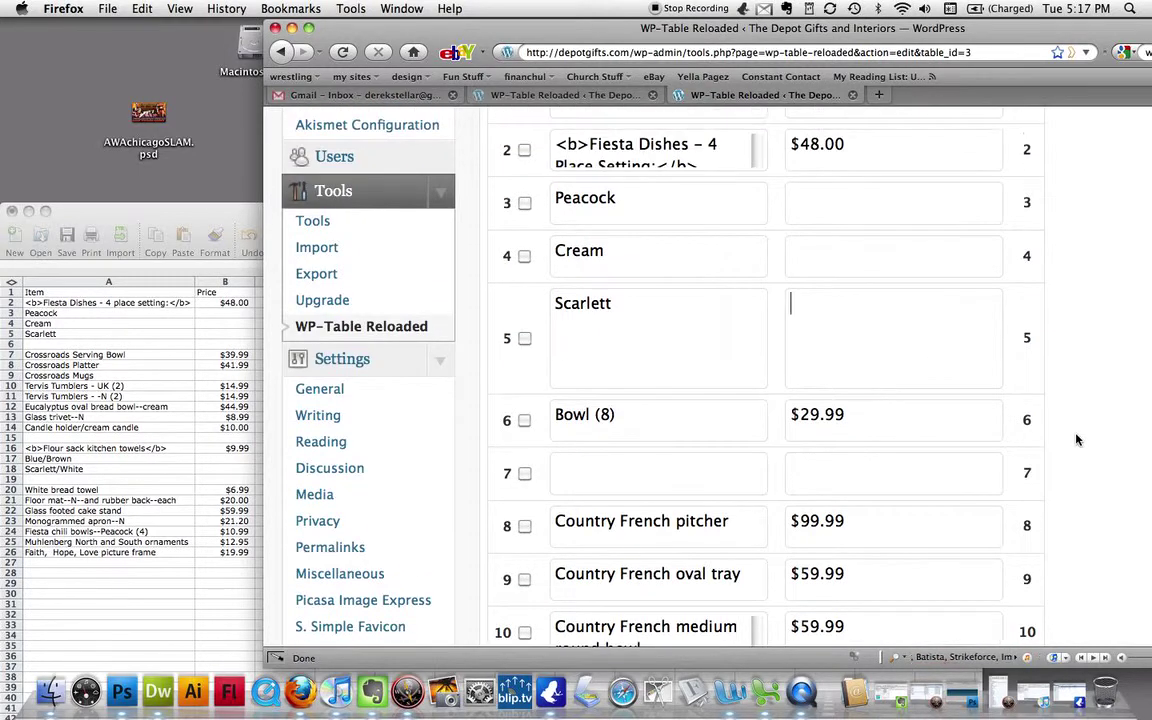
pyautogui.click(638, 432)
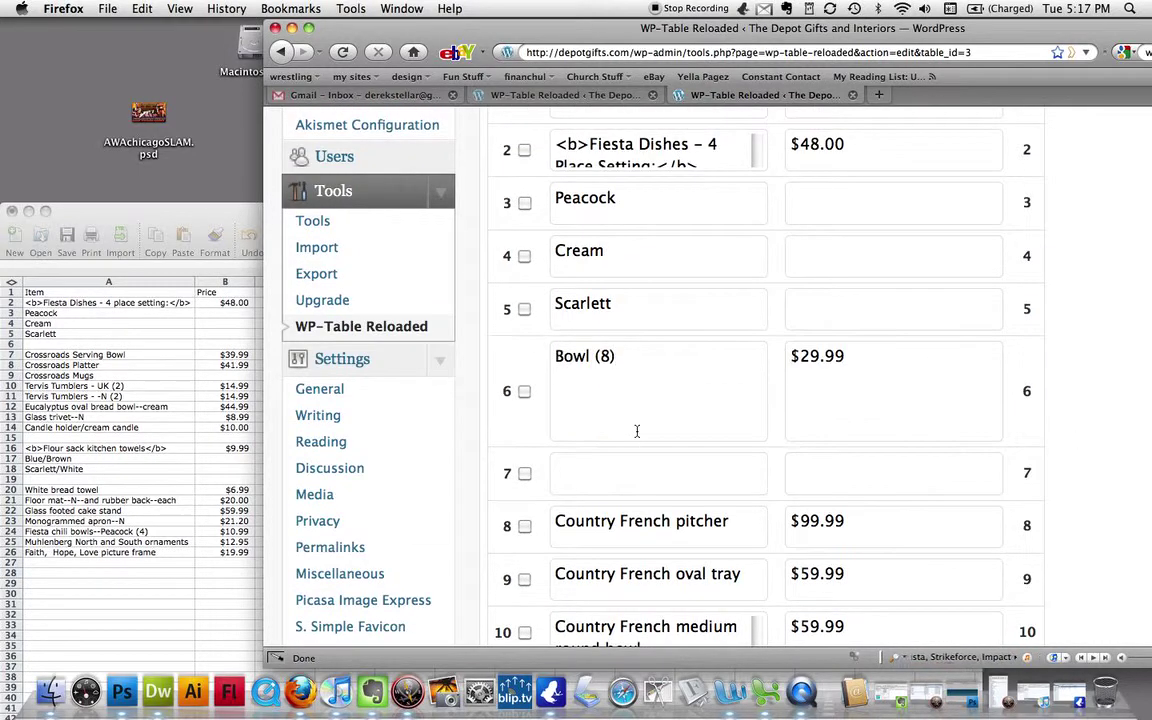
pyautogui.click(525, 391)
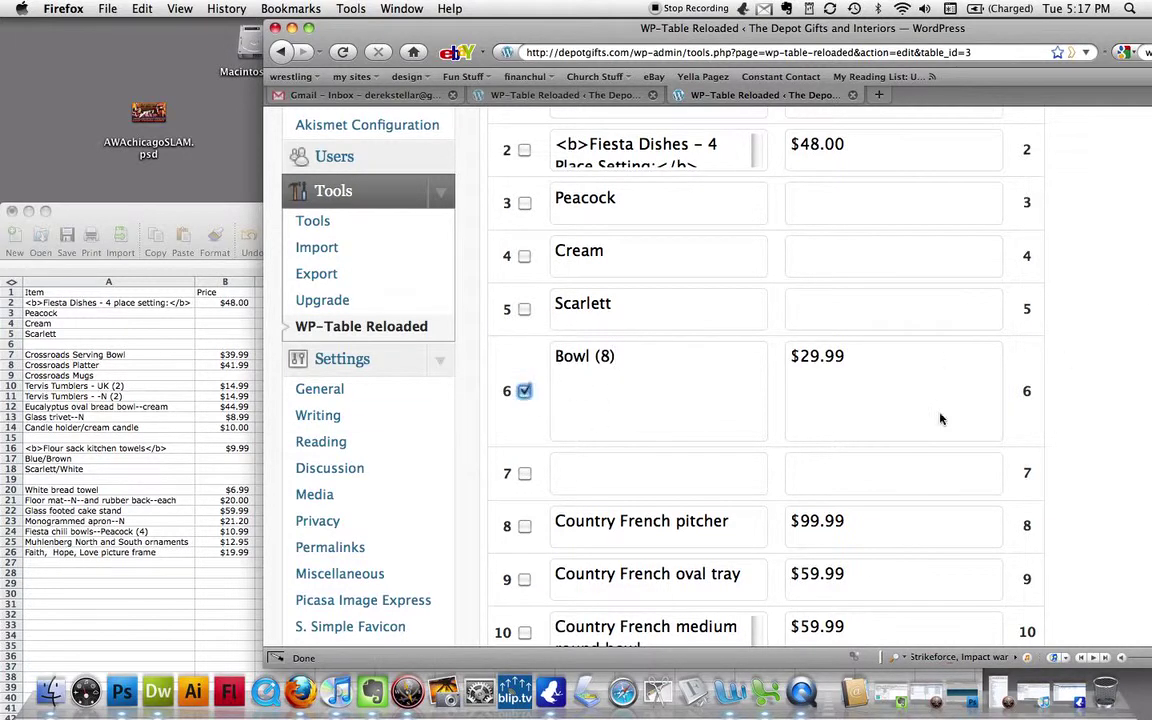
pyautogui.scroll(-5, 1107, 440)
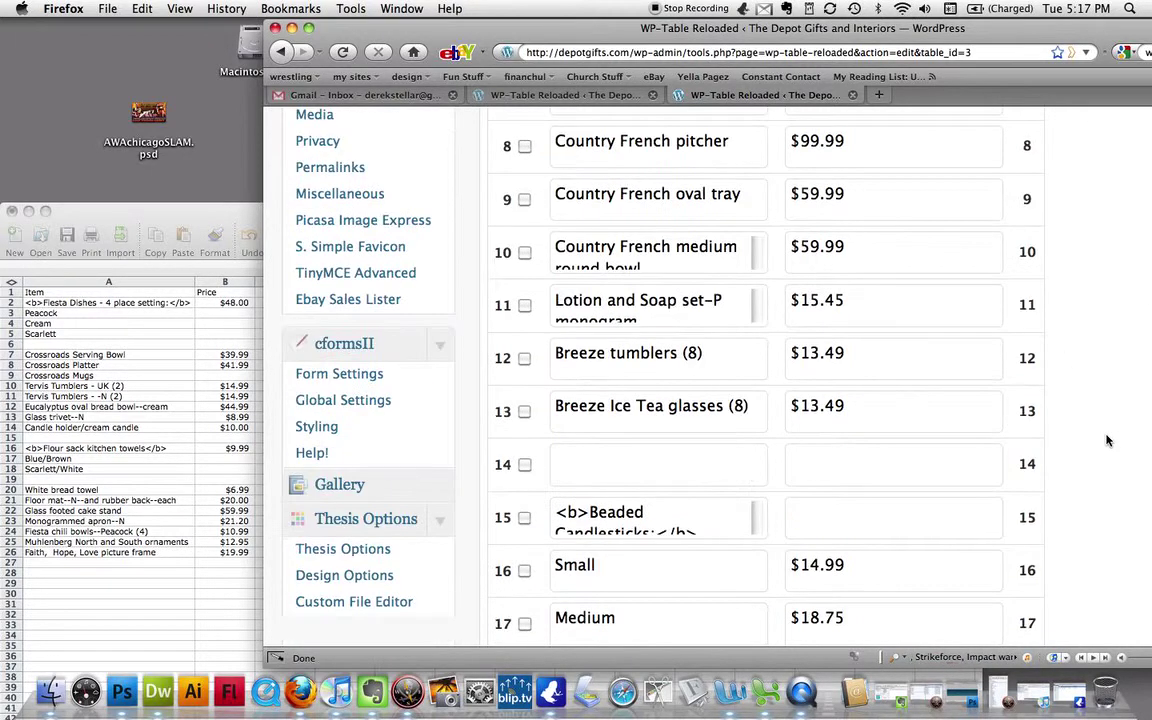
pyautogui.scroll(-10, 1107, 440)
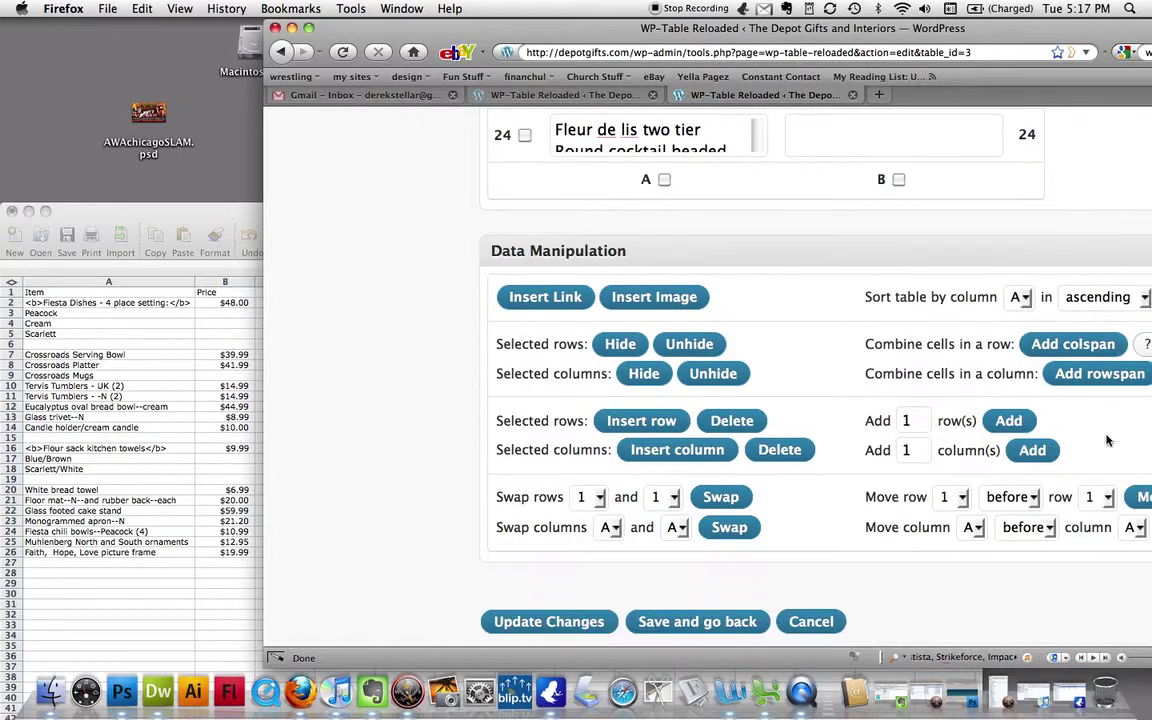
pyautogui.moveTo(896, 30); pyautogui.dragTo(748, 8)
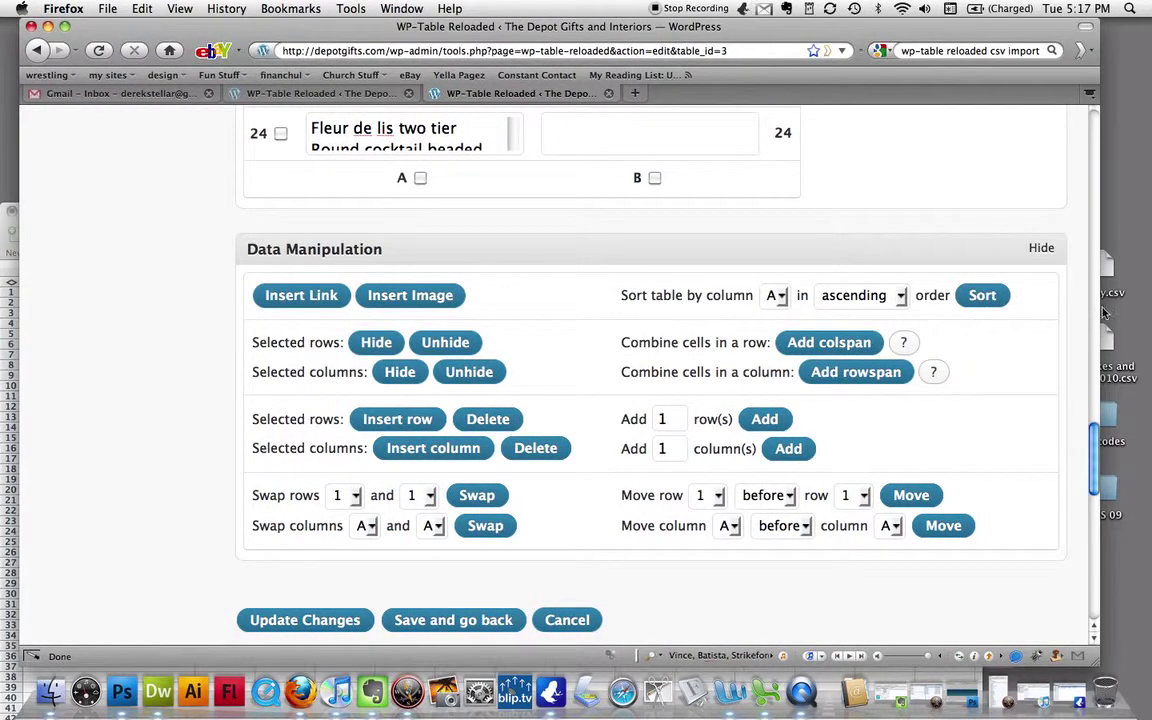
pyautogui.click(489, 421)
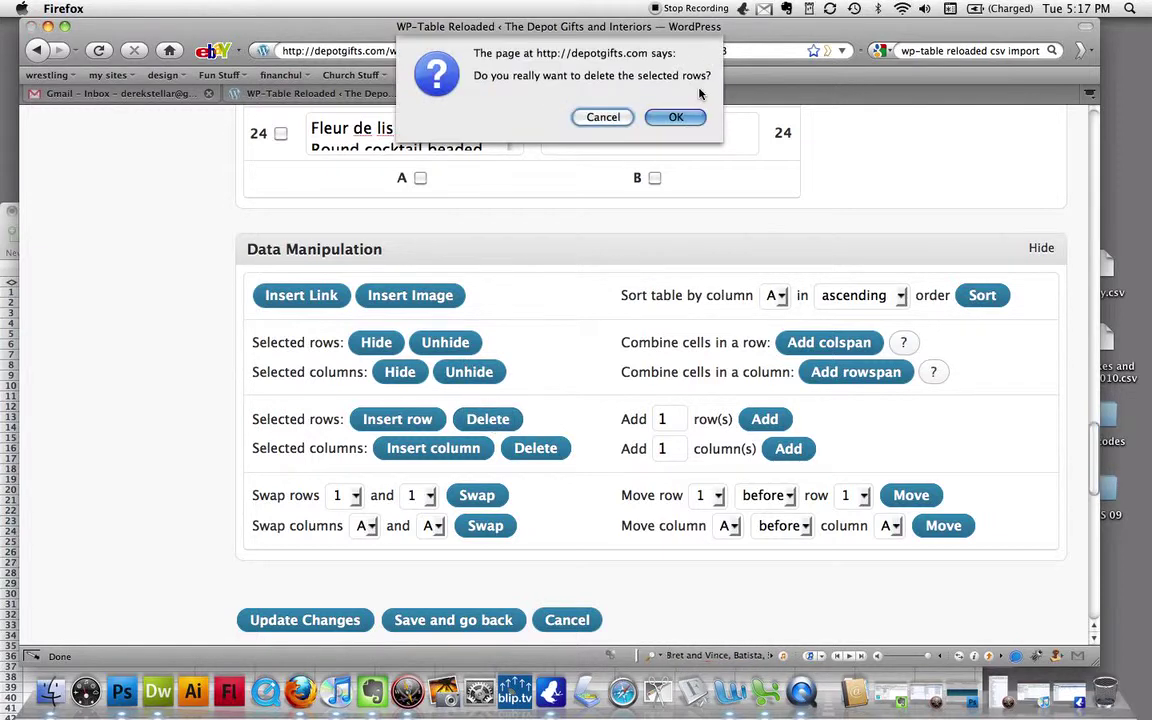
pyautogui.click(676, 119)
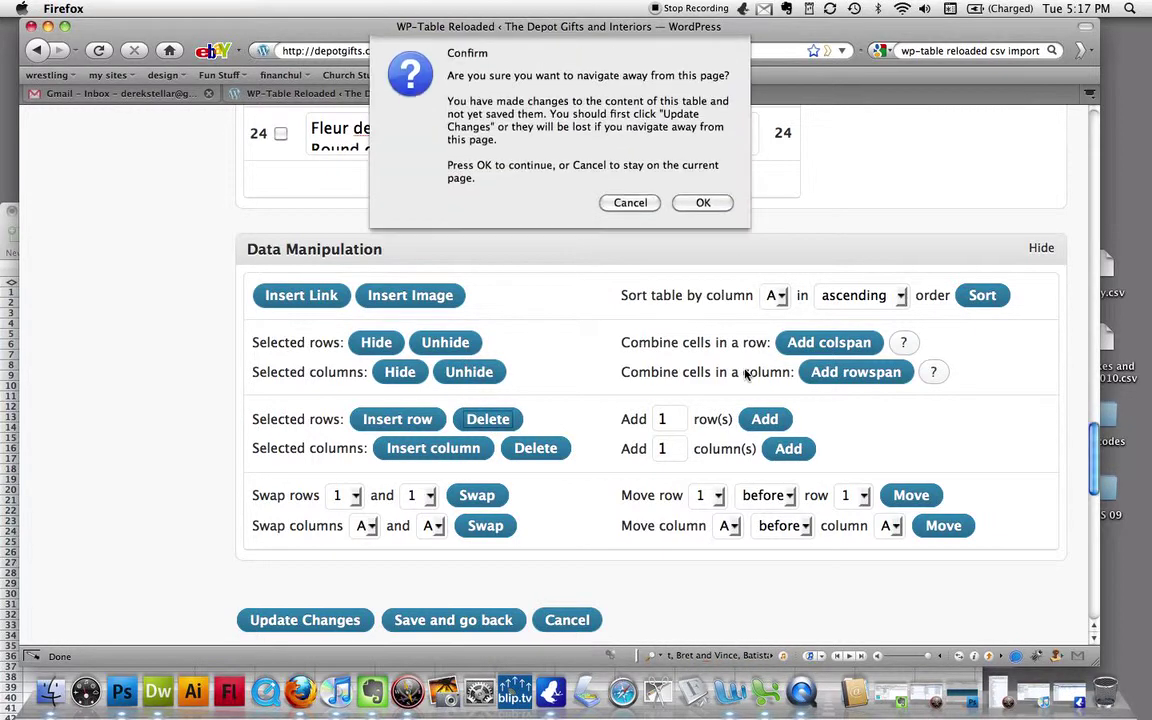
pyautogui.click(646, 205)
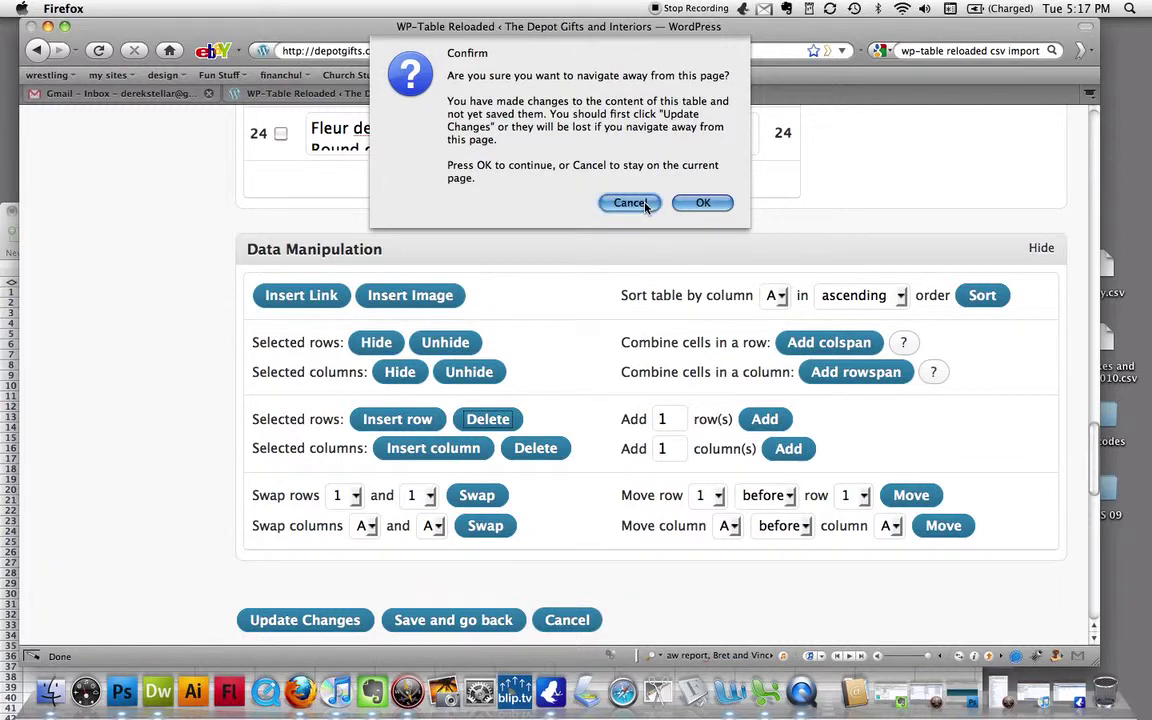
# - Save with Update Changes, then delete the Bowl (8) row again and confirm
pyautogui.scroll(15, 637, 360)
pyautogui.scroll(5, 637, 360)
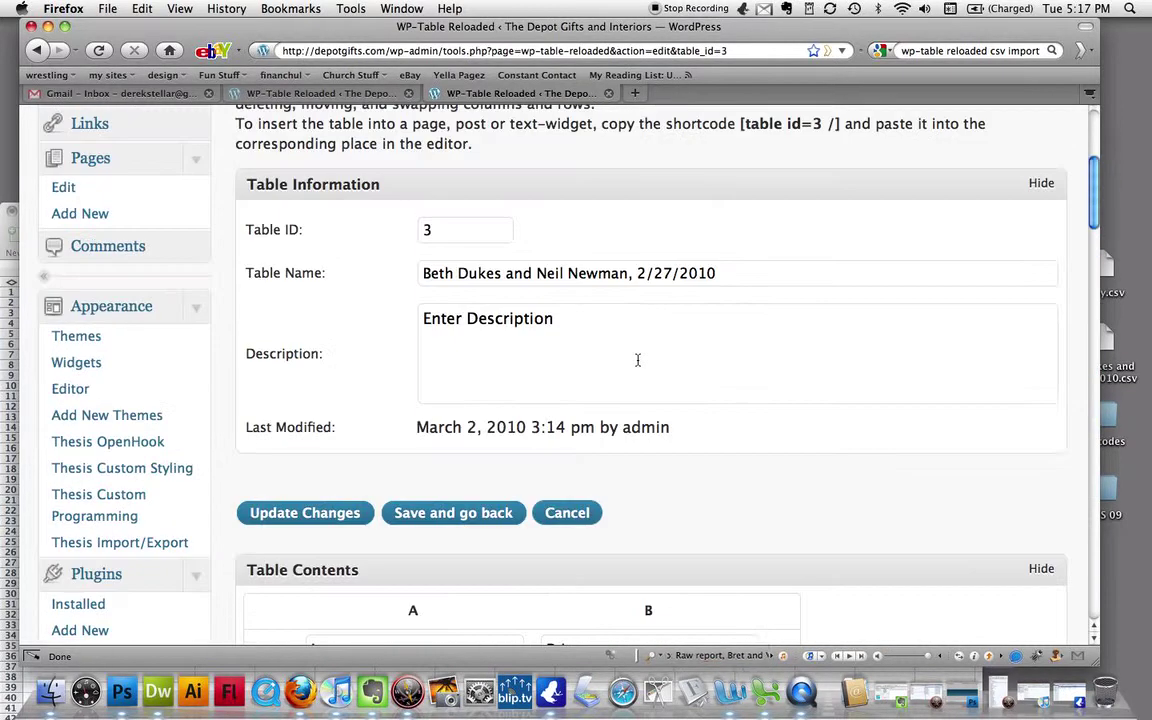
pyautogui.click(316, 516)
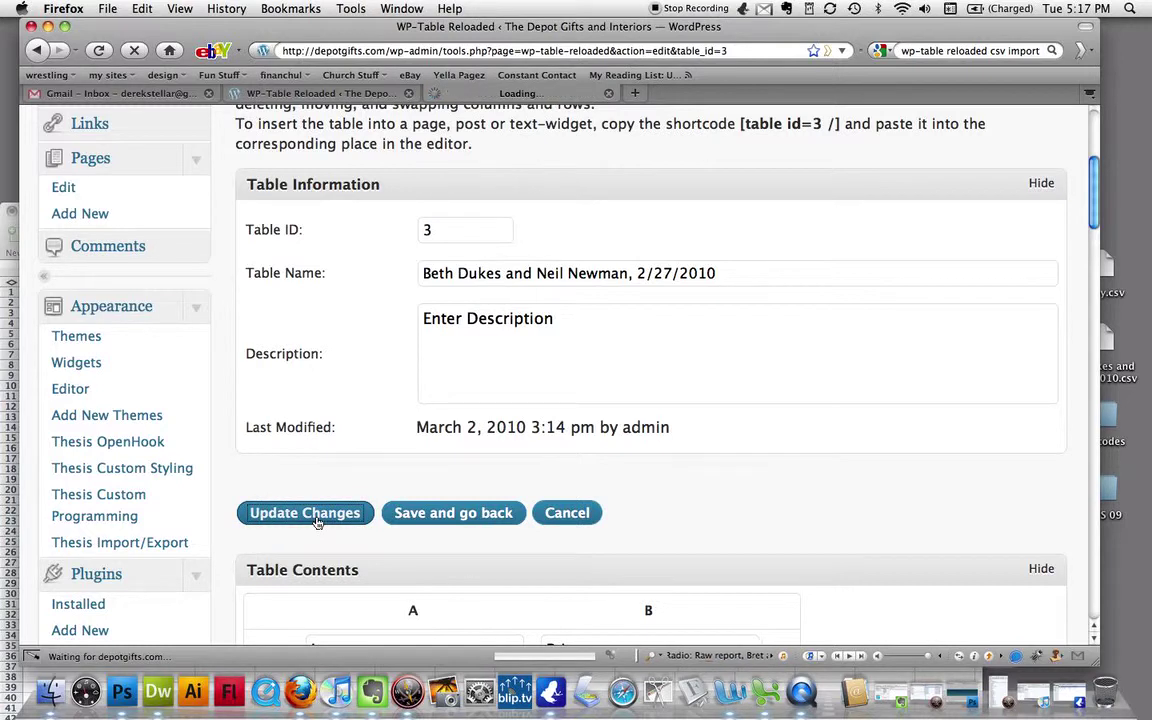
pyautogui.scroll(-5, 988, 512)
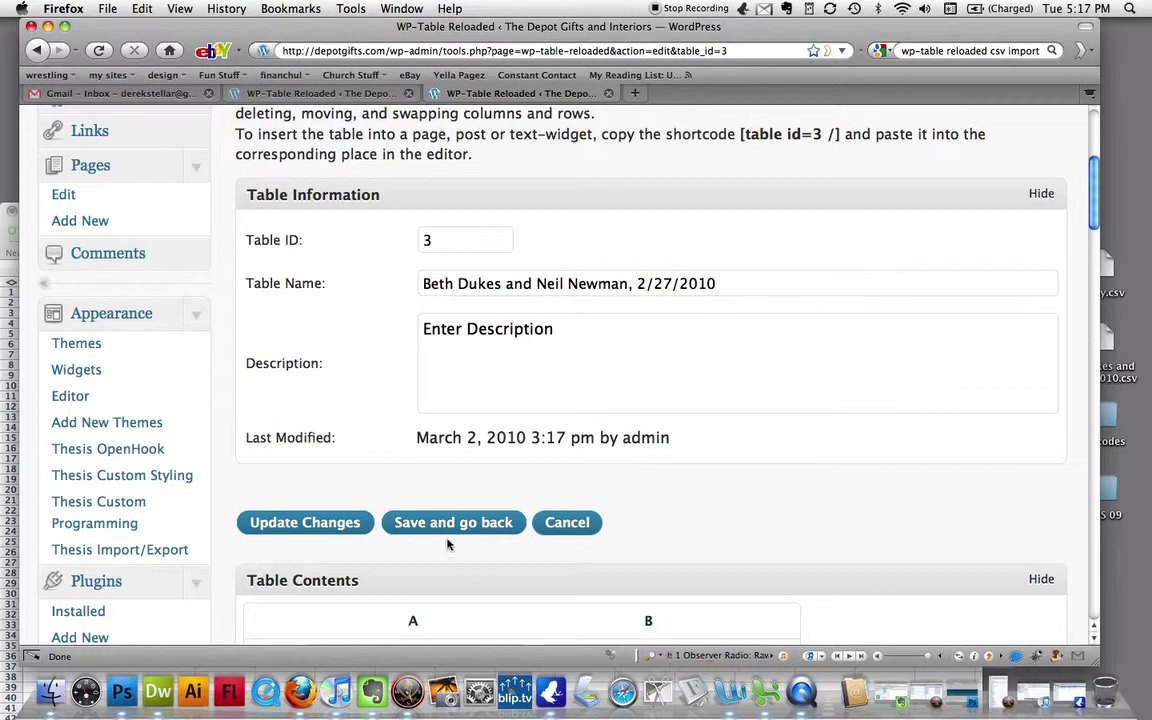
pyautogui.scroll(-1, 897, 538)
pyautogui.scroll(-10, 897, 538)
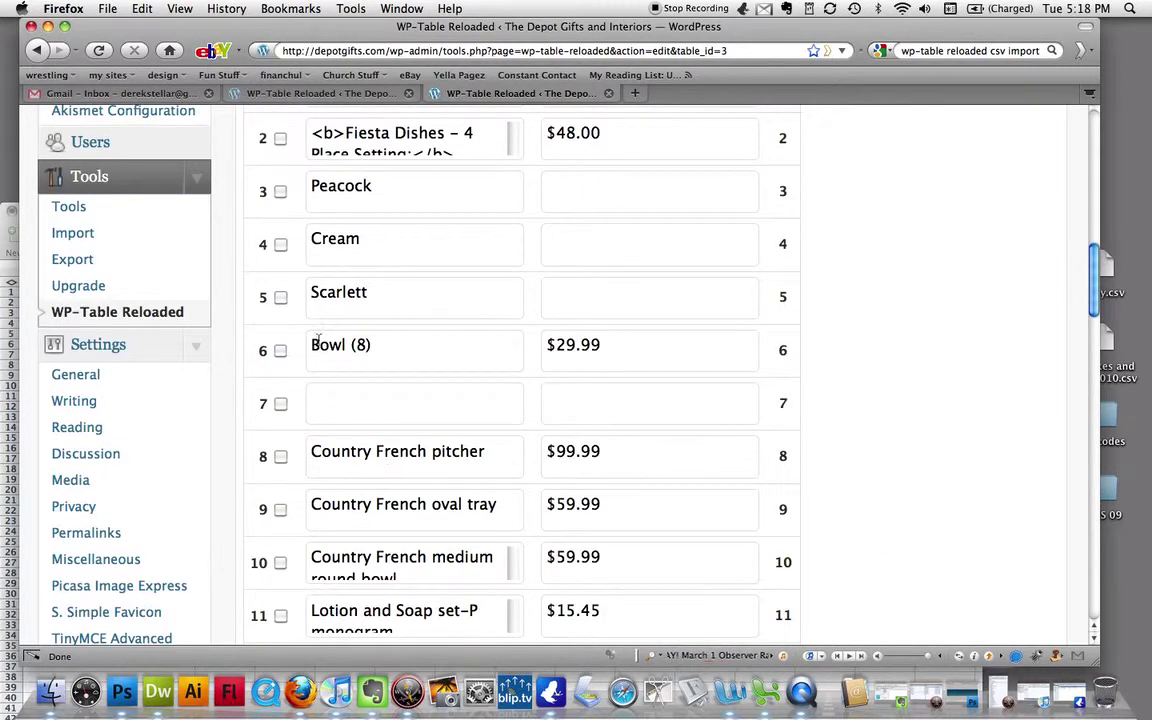
pyautogui.click(280, 351)
pyautogui.scroll(-17, 840, 475)
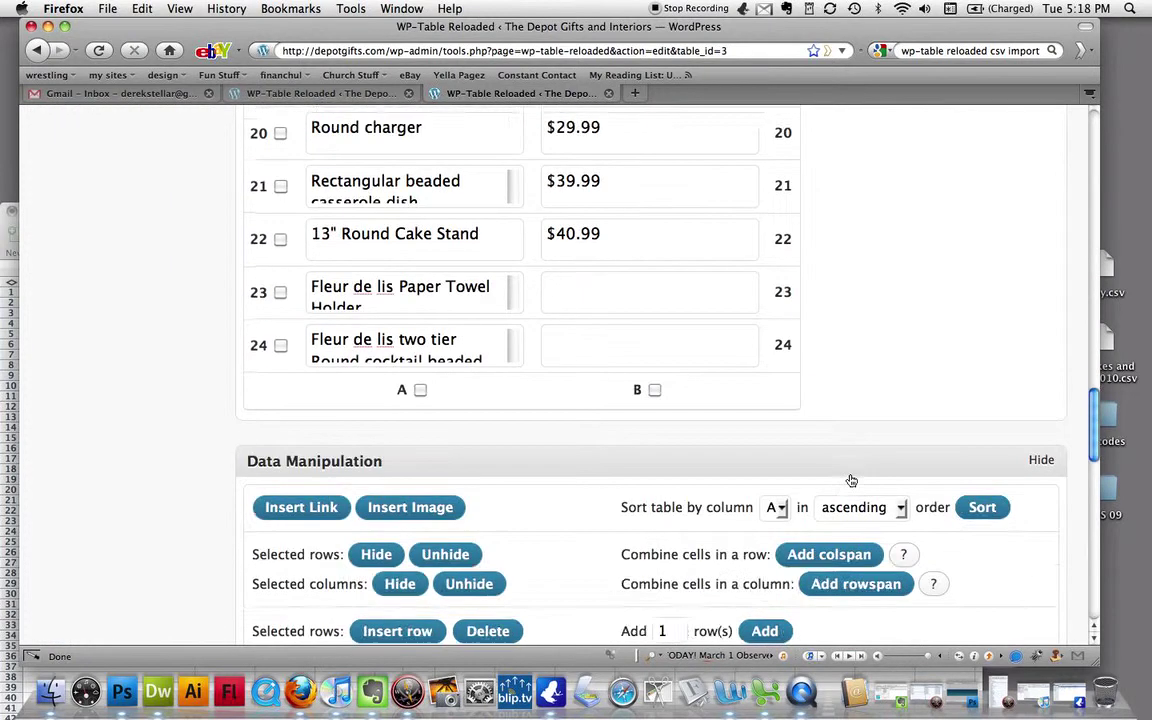
pyautogui.scroll(-4, 851, 481)
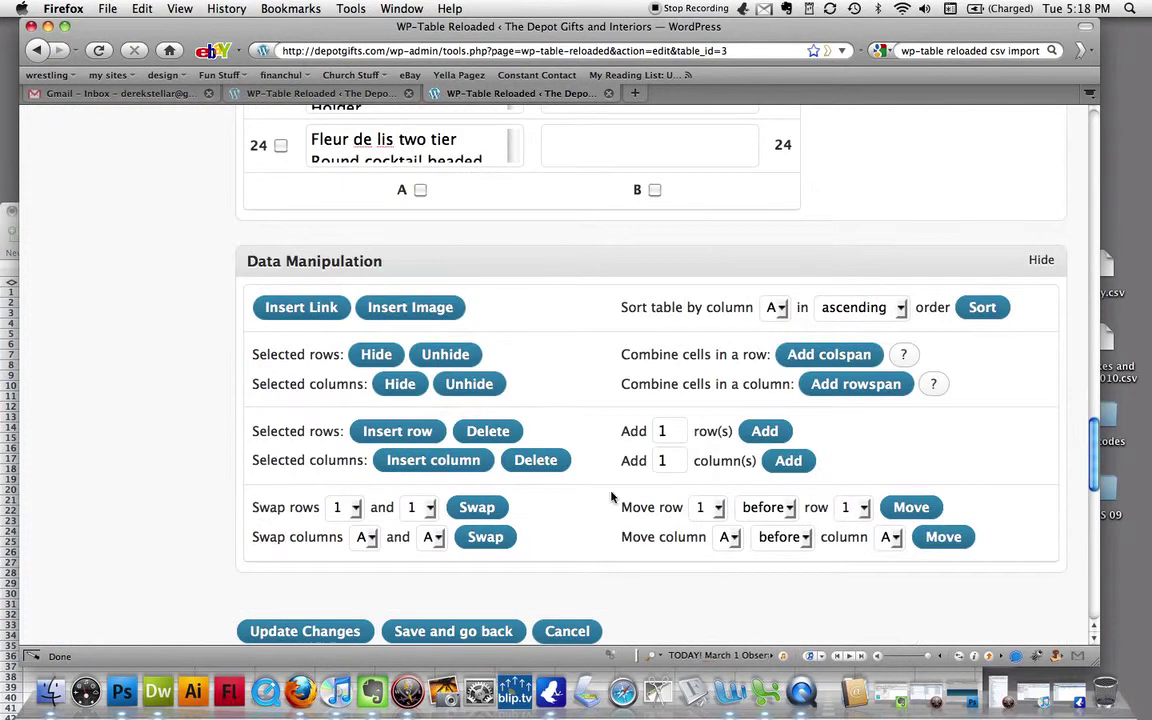
pyautogui.click(477, 431)
pyautogui.click(664, 106)
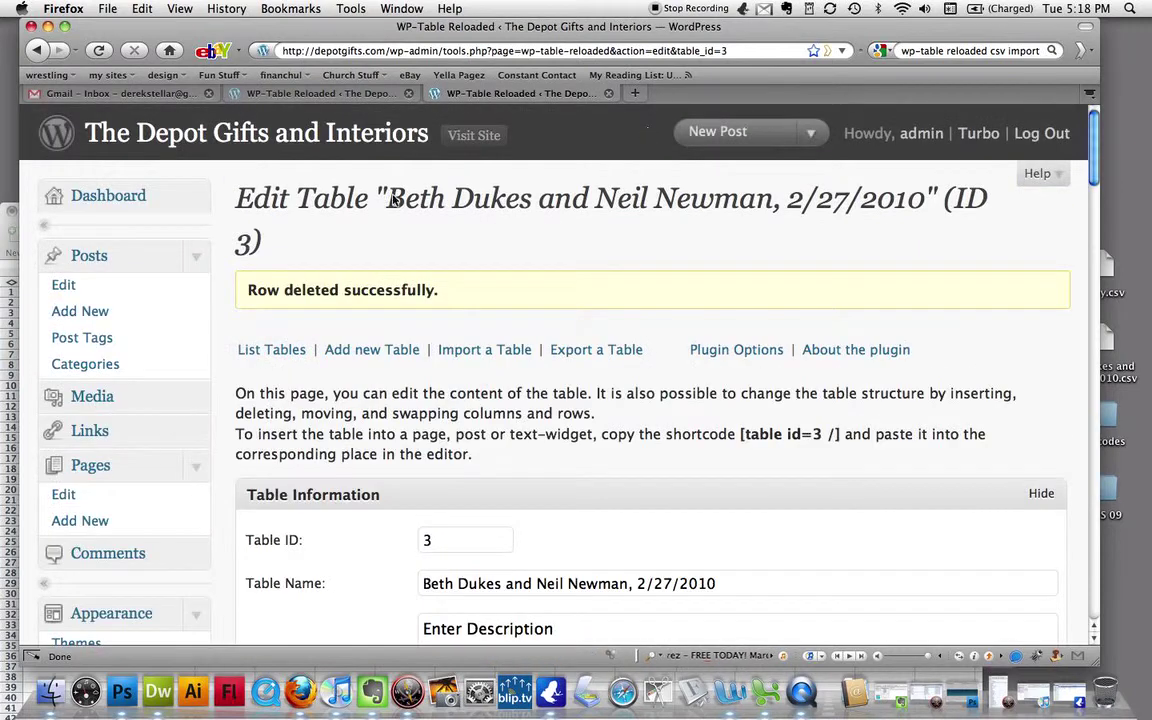
pyautogui.scroll(-10, 828, 372)
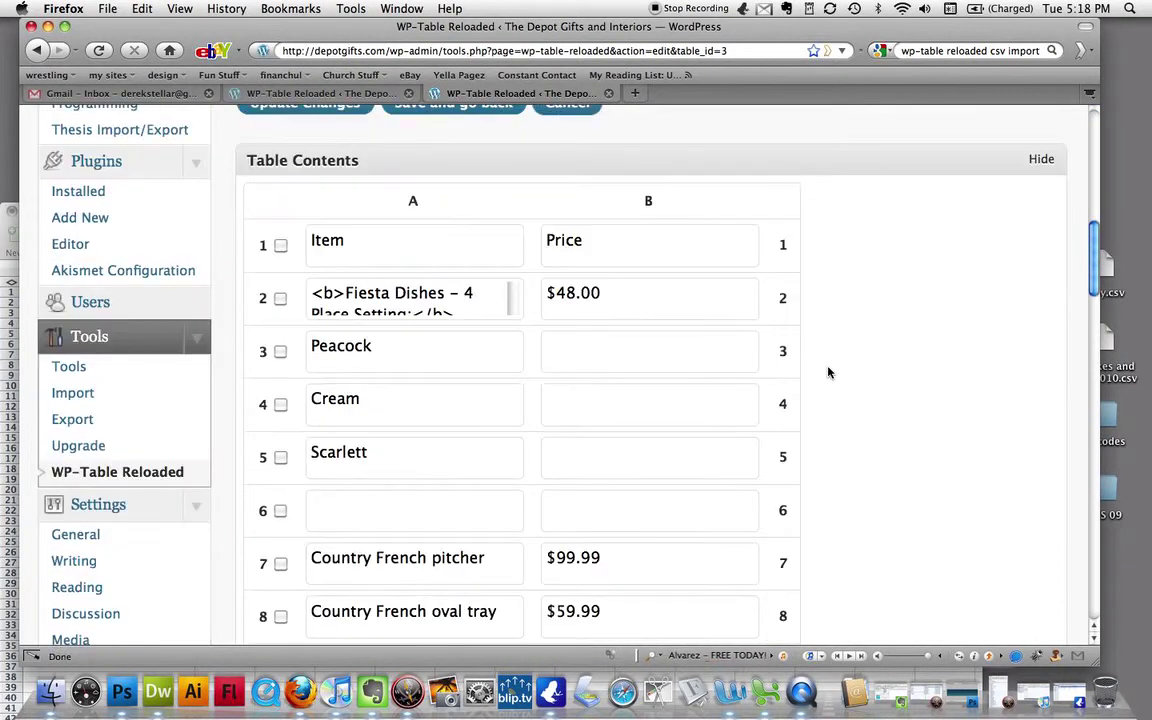
# - Scroll Table Contents from empty row 6, comparing it against the spreadsheet
pyautogui.scroll(-1, 702, 429)
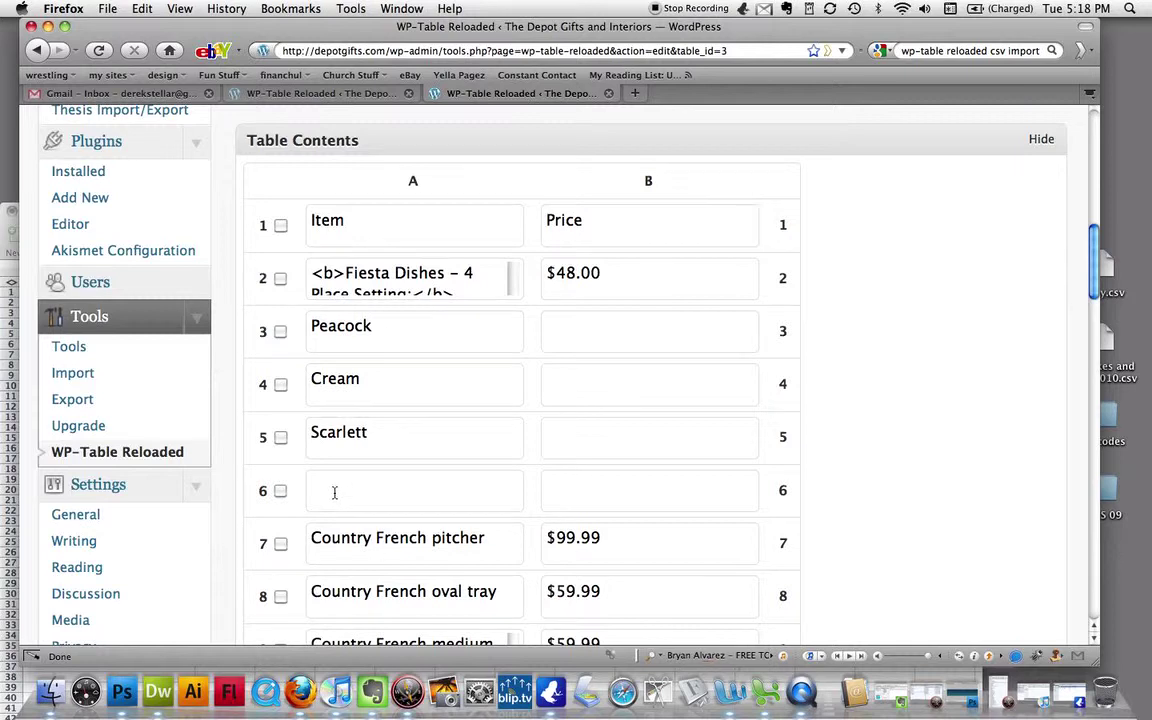
pyautogui.click(335, 492)
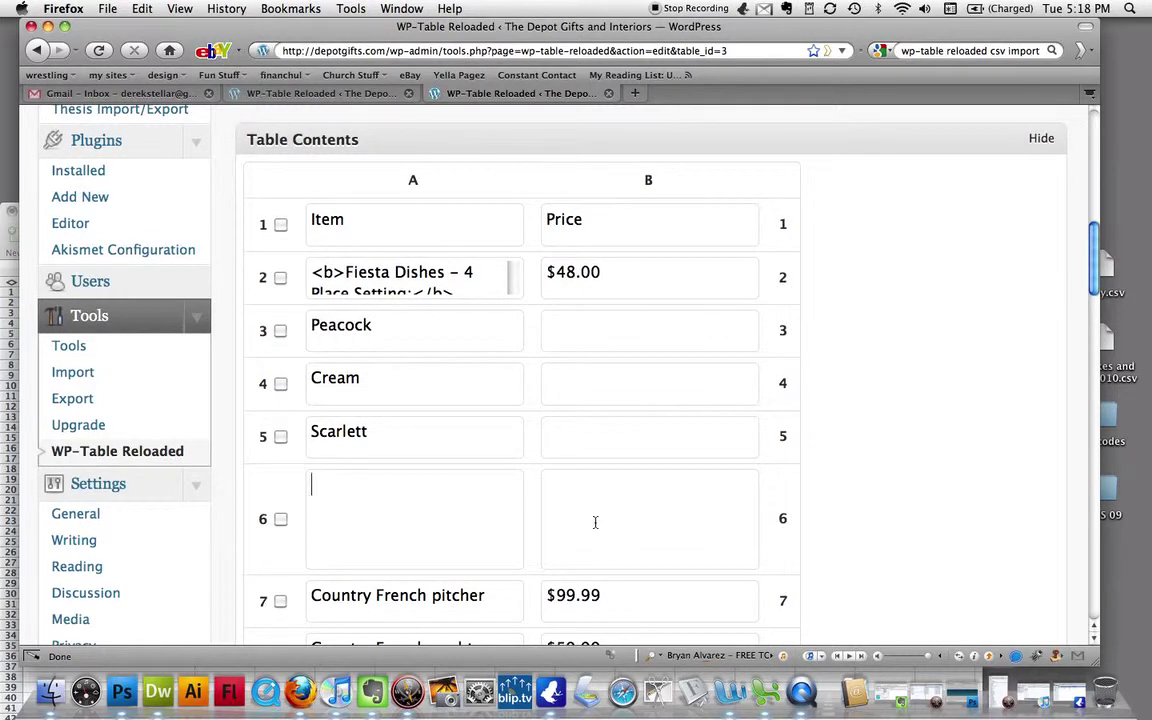
pyautogui.scroll(-4, 575, 500)
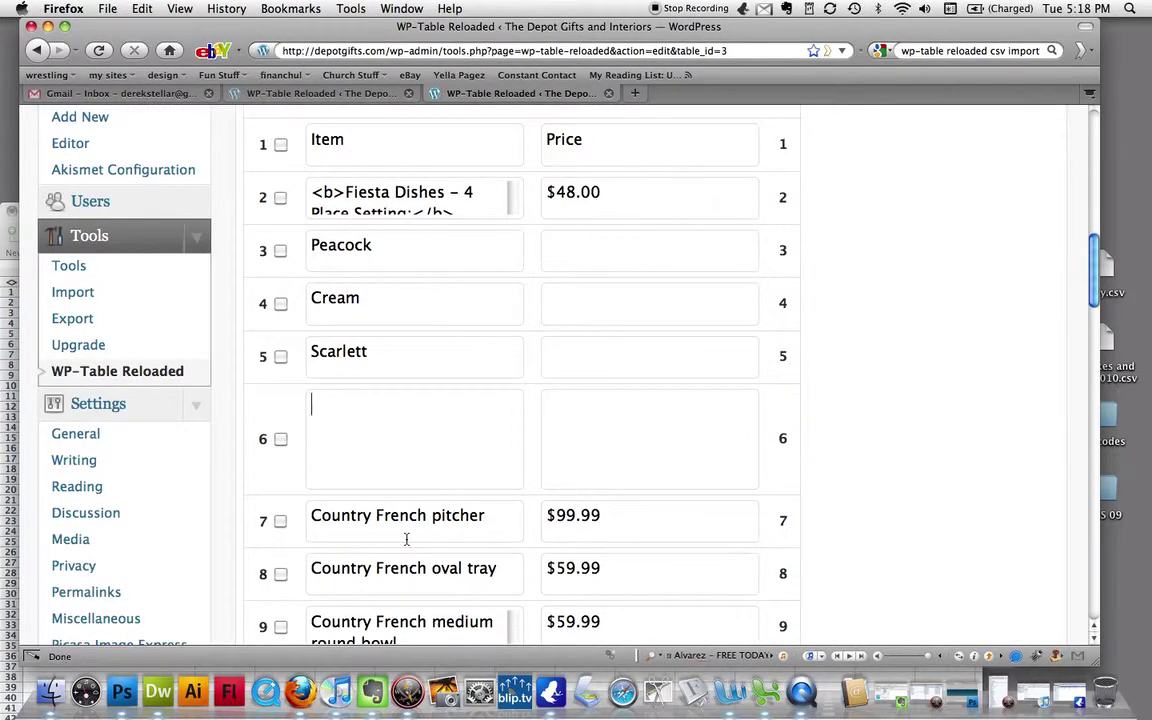
pyautogui.scroll(-10, 406, 539)
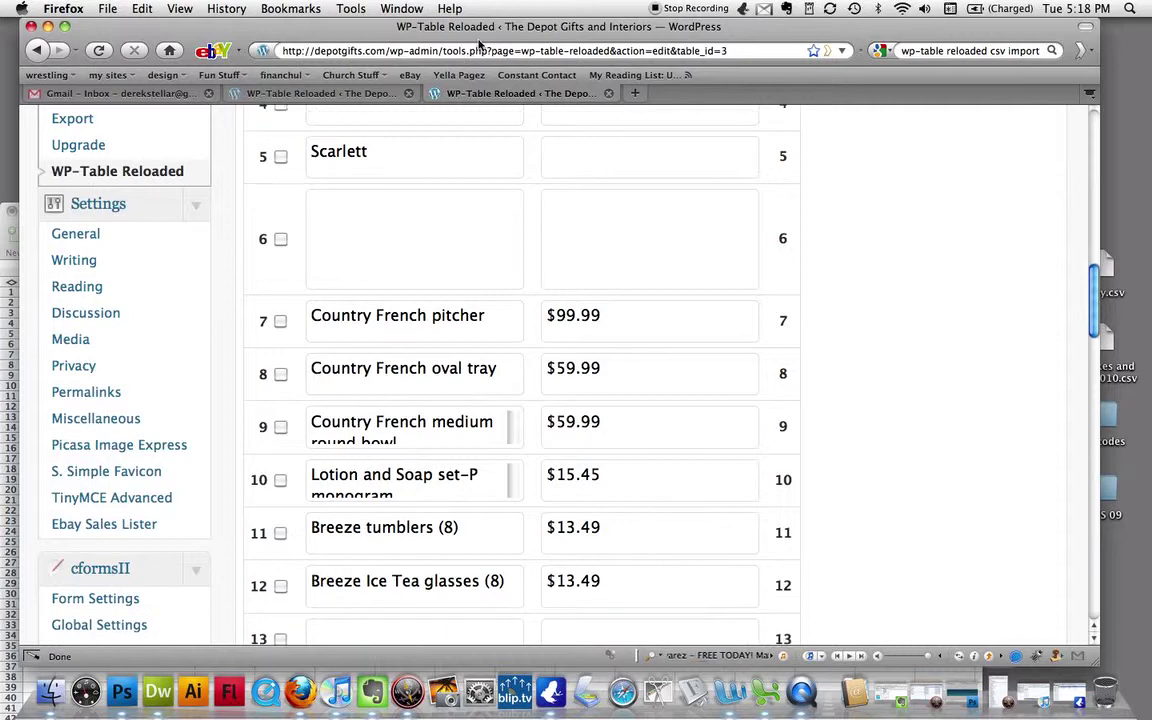
pyautogui.moveTo(479, 41); pyautogui.dragTo(837, 41)
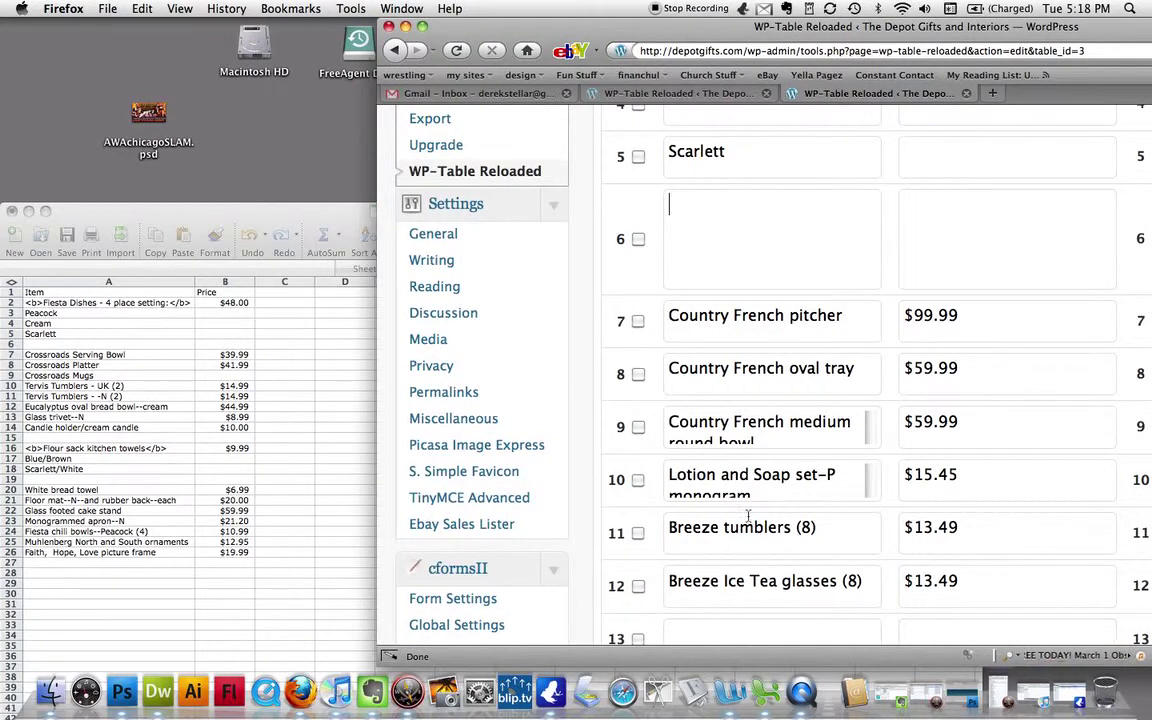
pyautogui.moveTo(684, 25); pyautogui.dragTo(486, 25)
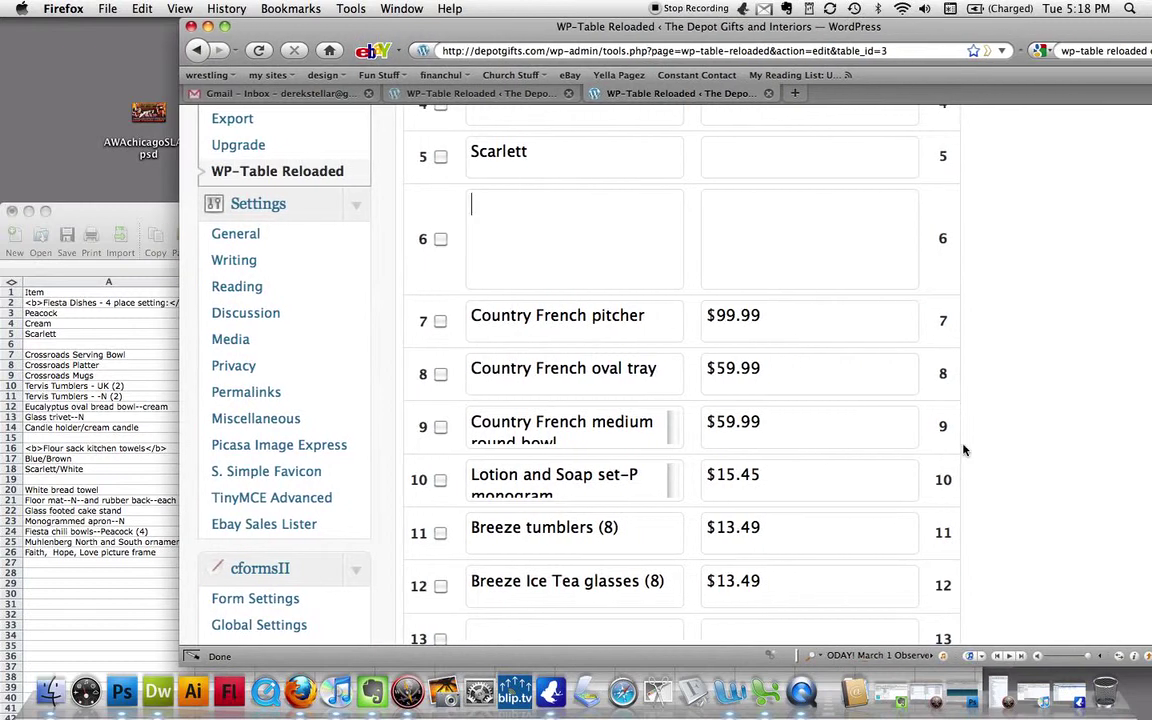
pyautogui.scroll(-2, 1058, 468)
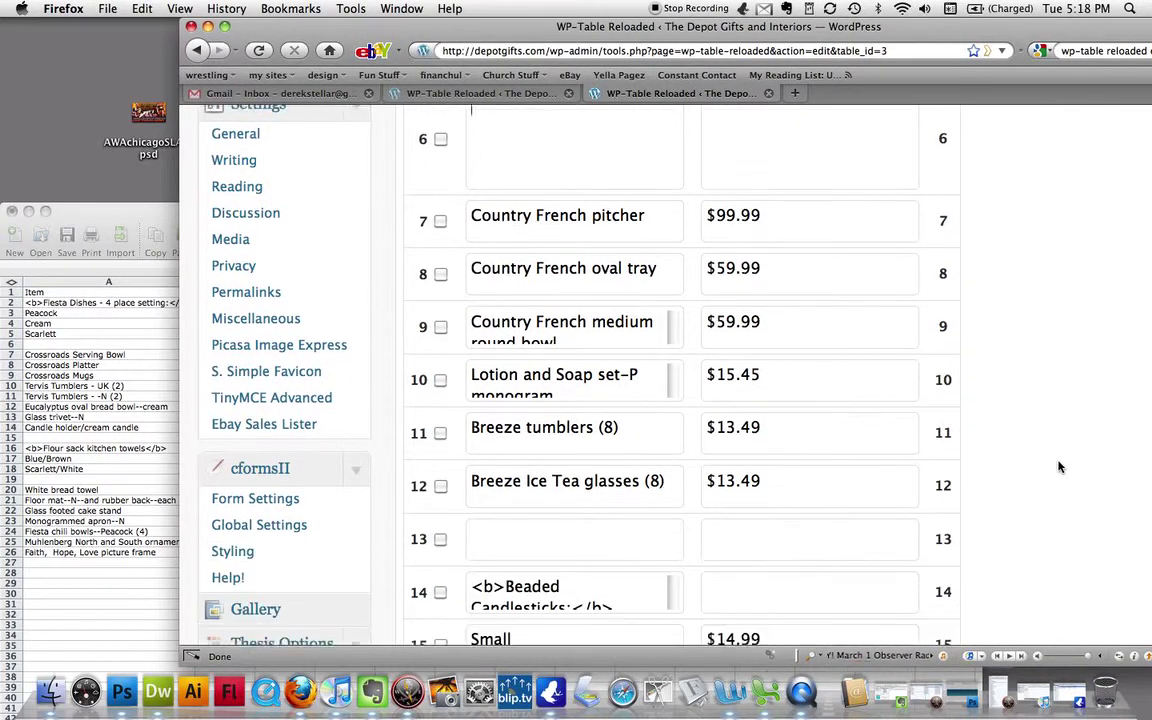
pyautogui.scroll(-4, 1060, 467)
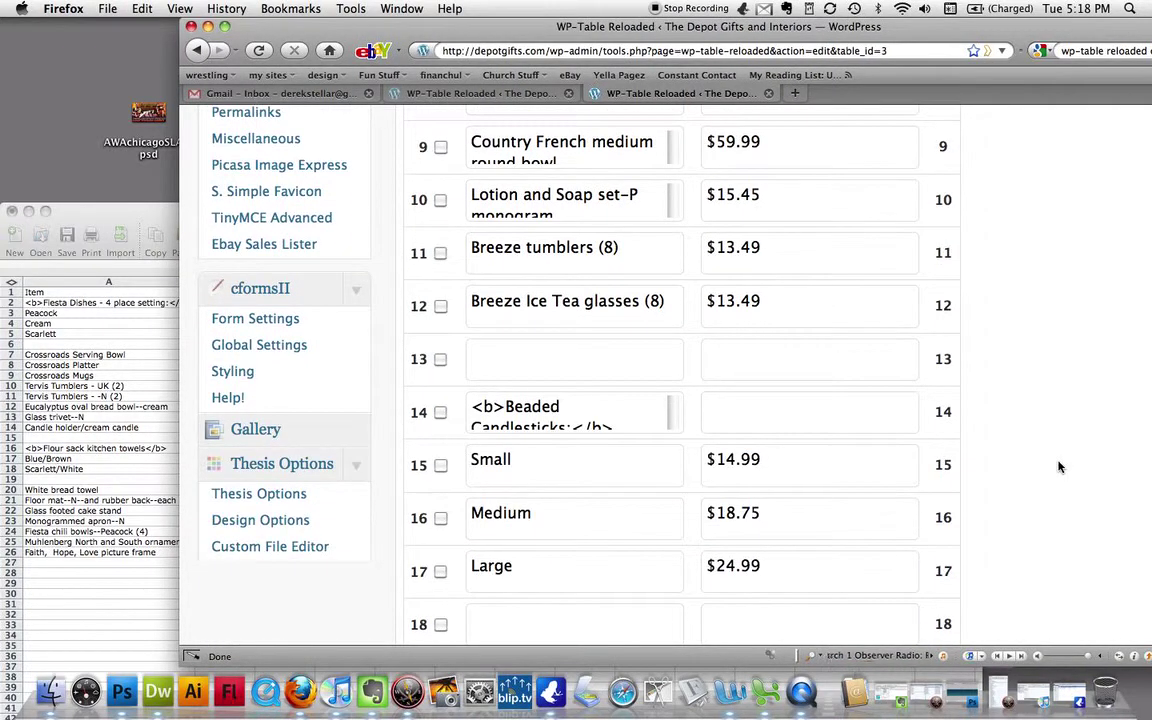
pyautogui.scroll(-2, 1050, 458)
# - Inspect the blank cells in rows 13 and 18, then tick row 18's checkbox
pyautogui.click(623, 266)
pyautogui.click(733, 257)
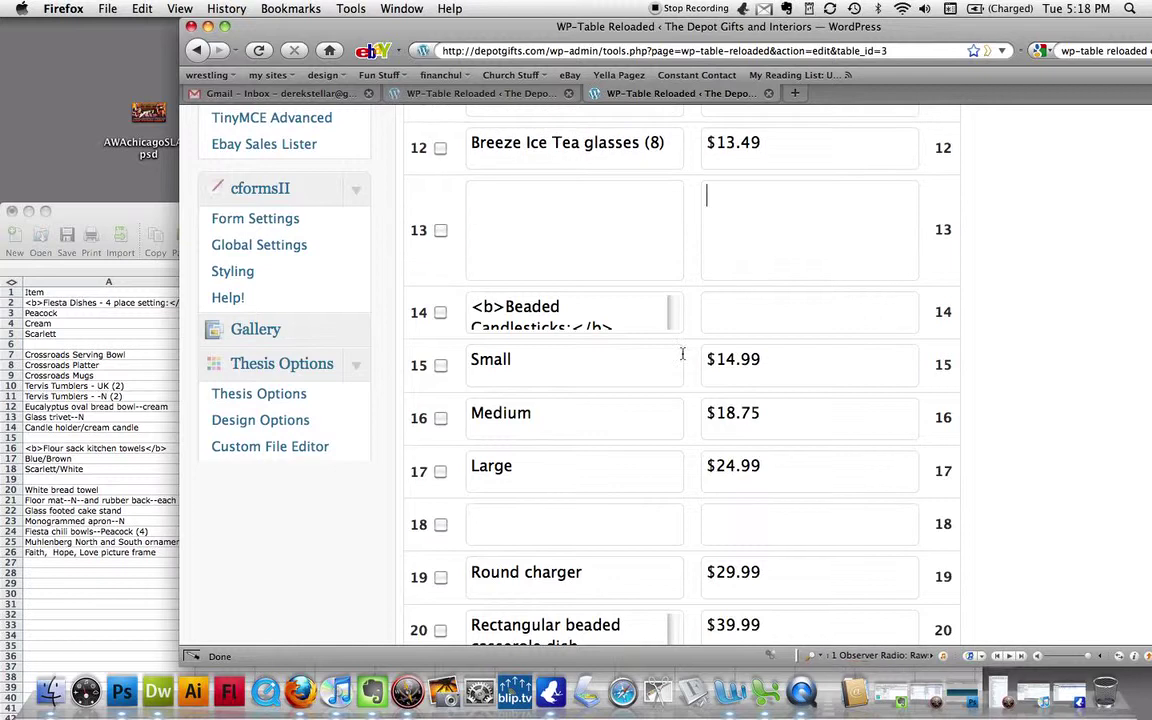
pyautogui.scroll(-2, 658, 408)
pyautogui.click(826, 427)
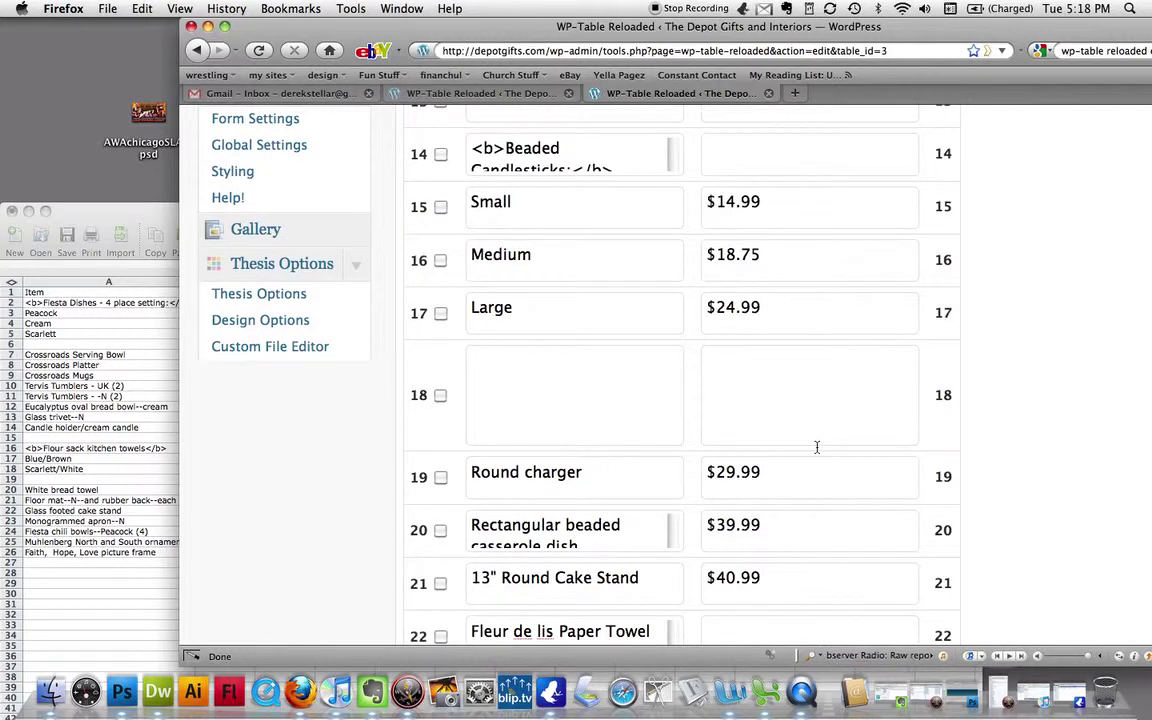
pyautogui.scroll(-3, 817, 445)
pyautogui.scroll(-1, 817, 447)
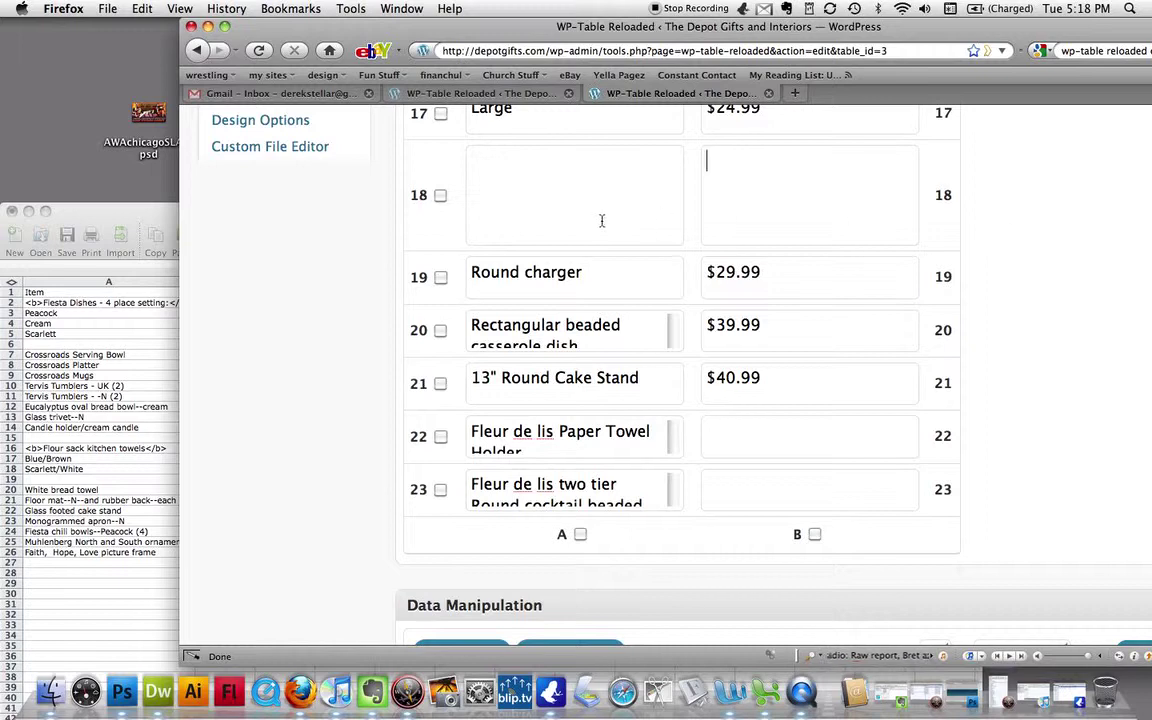
pyautogui.scroll(-5, 1100, 252)
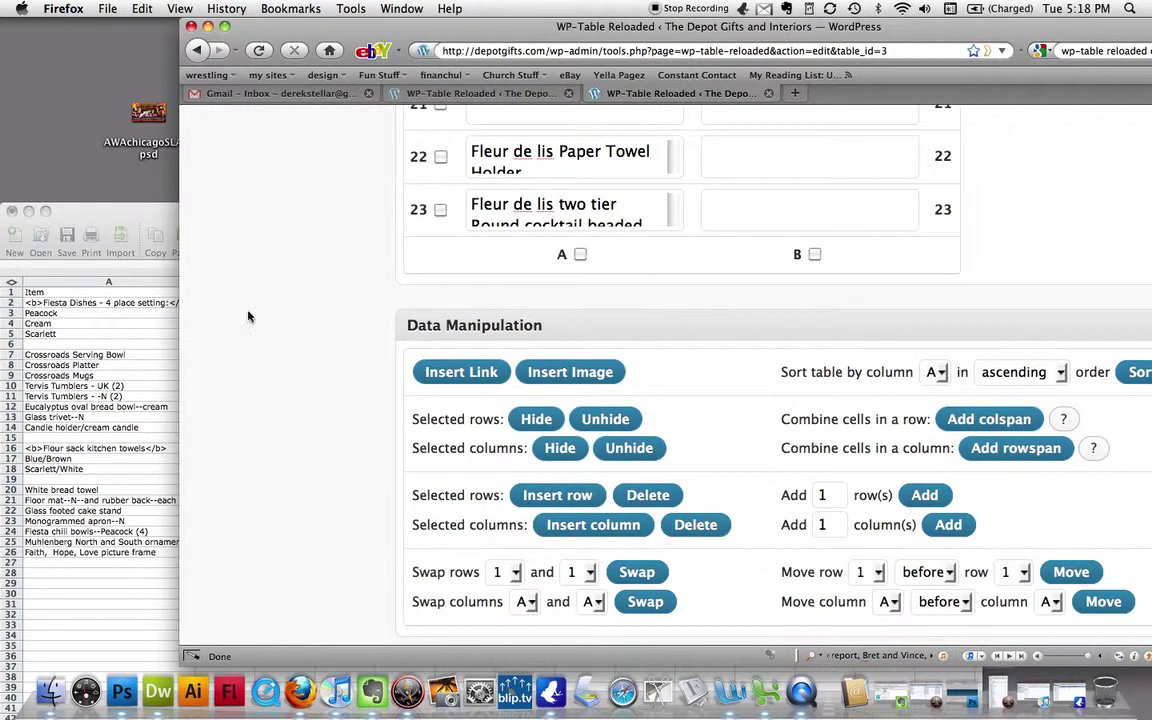
pyautogui.scroll(6, 857, 304)
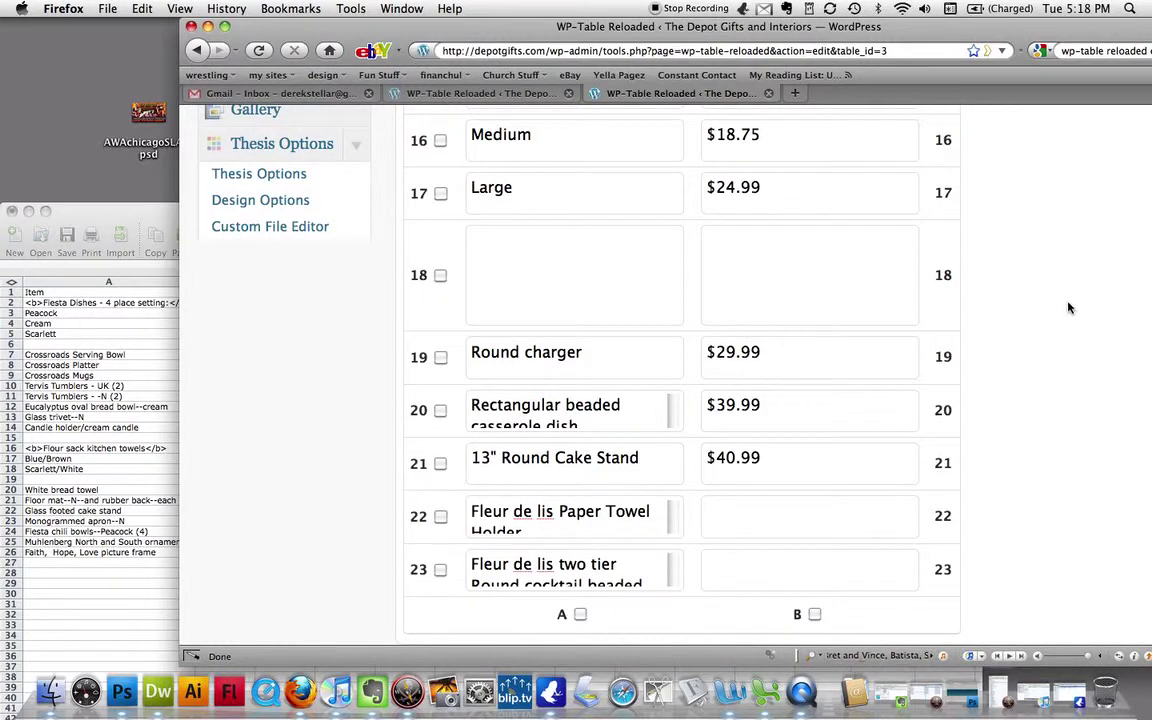
pyautogui.scroll(-8, 1068, 308)
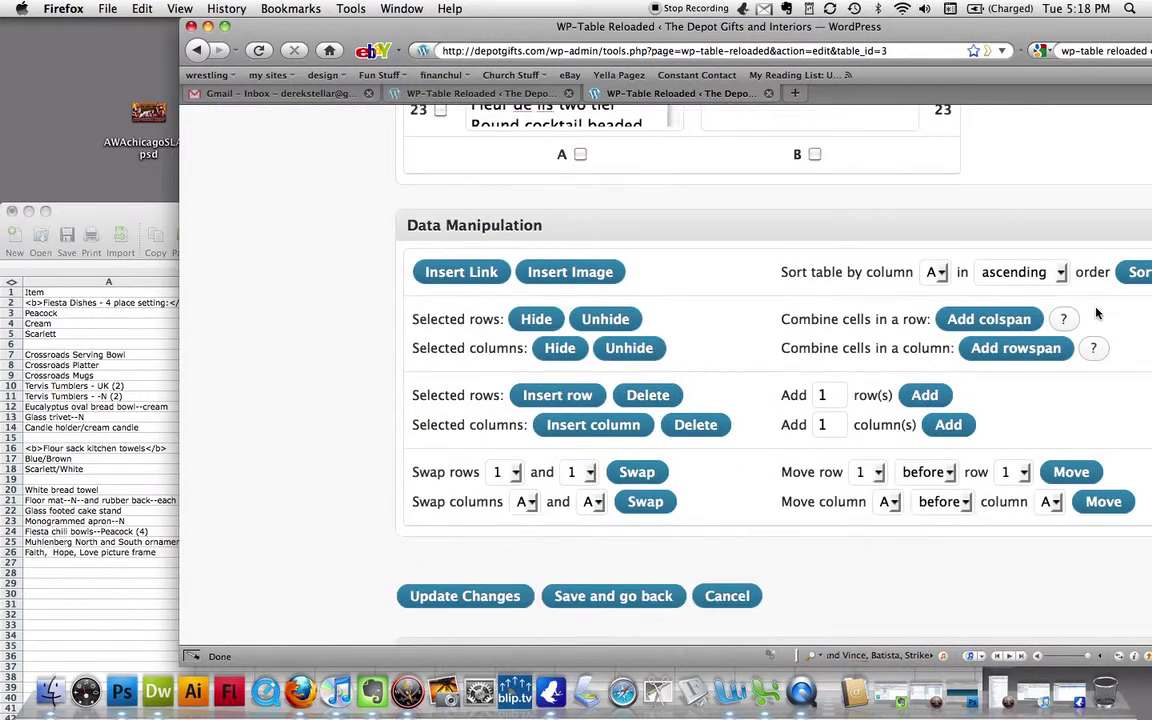
pyautogui.scroll(9, 807, 211)
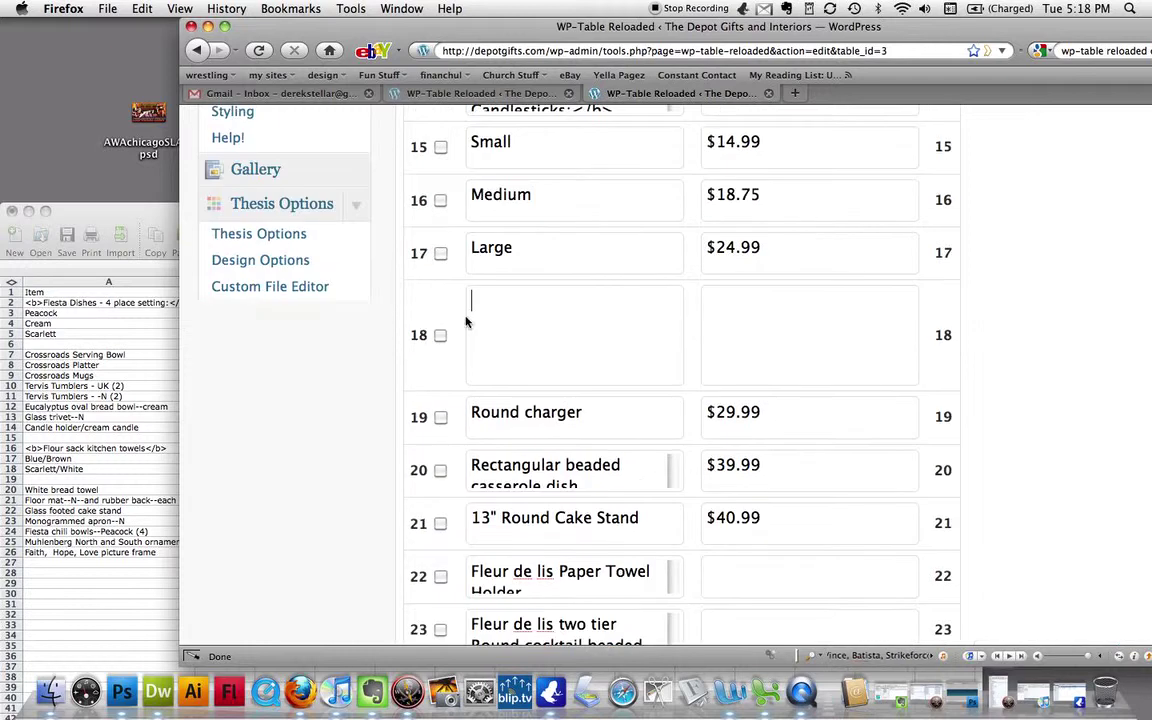
pyautogui.click(440, 335)
# - Append 3 empty rows to the end of the registry table
pyautogui.scroll(-2, 1092, 401)
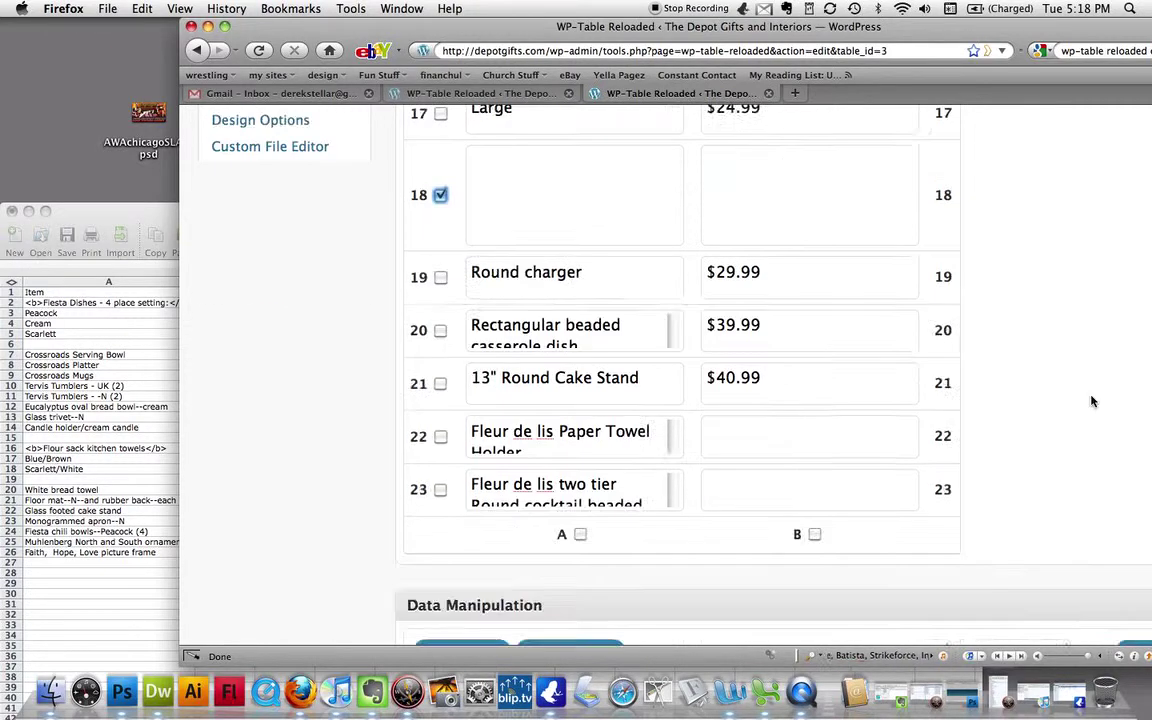
pyautogui.scroll(-5, 1092, 401)
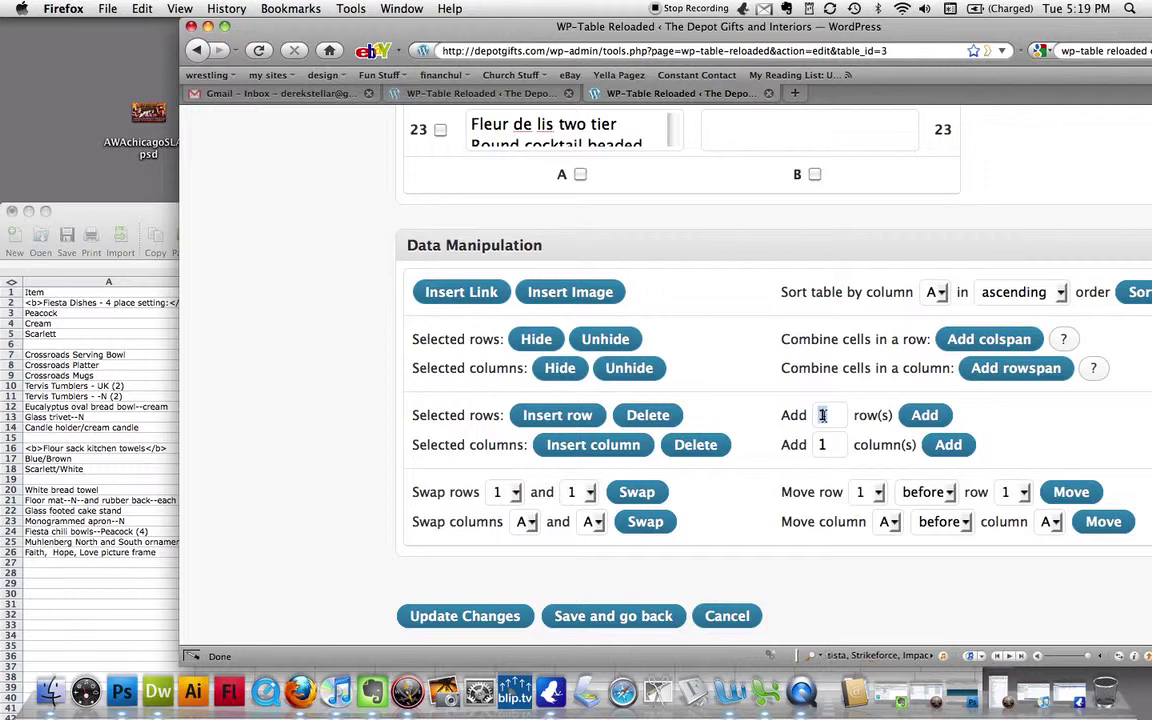
pyautogui.doubleClick(822, 415)
pyautogui.write('3')
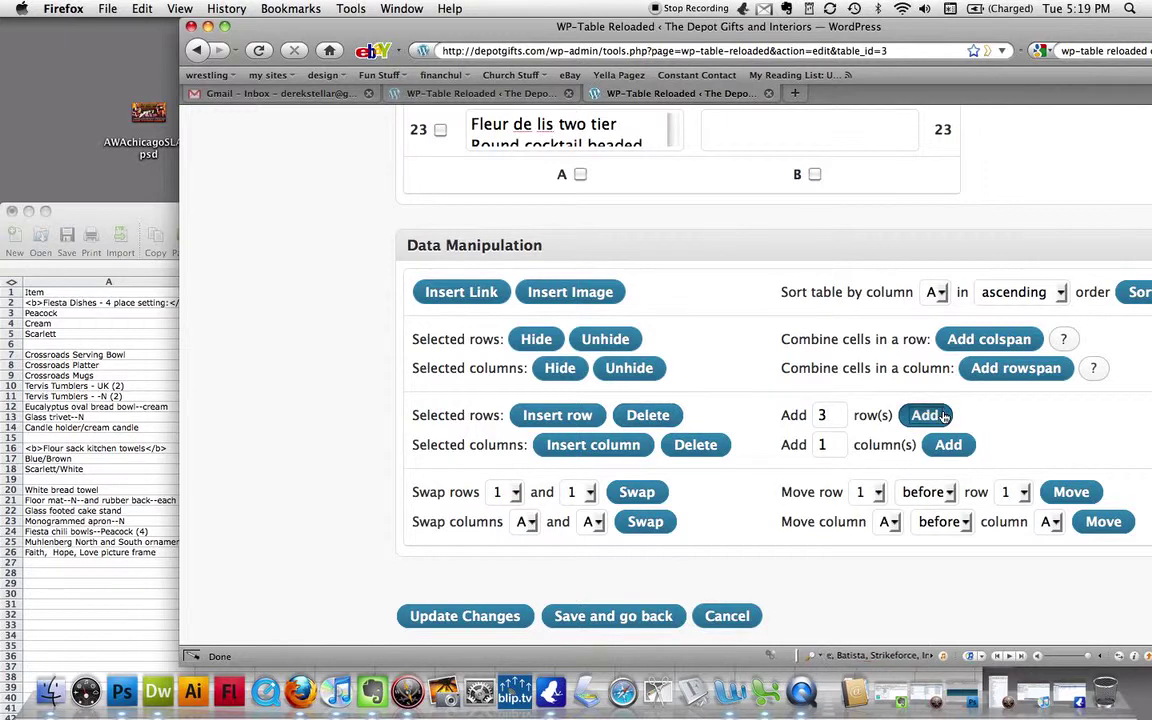
pyautogui.click(930, 415)
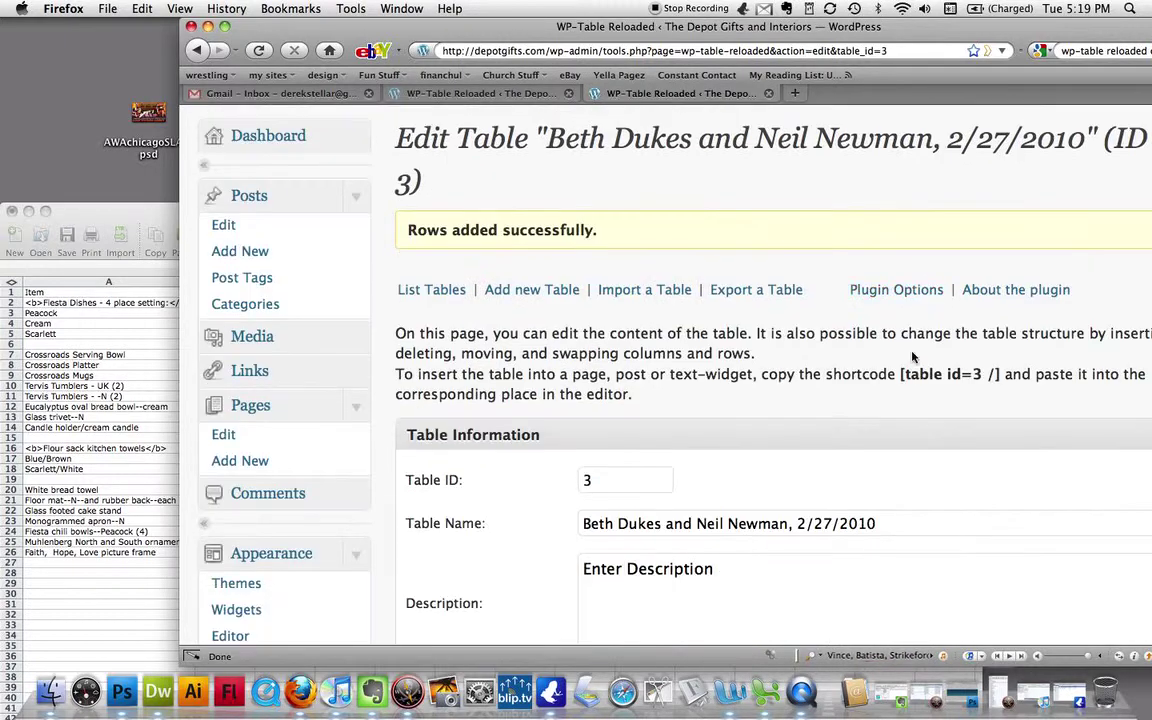
# - Tick the checkboxes for new empty rows 24 and 25, then for row 18
pyautogui.scroll(-10, 912, 357)
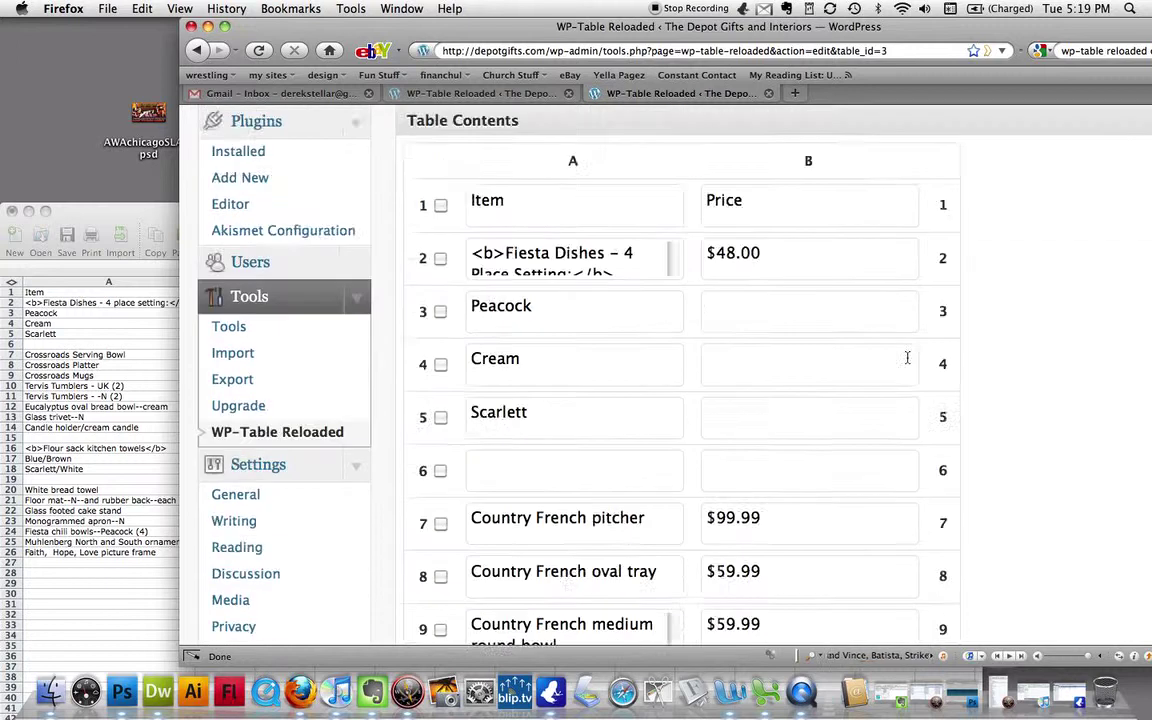
pyautogui.scroll(-10, 907, 357)
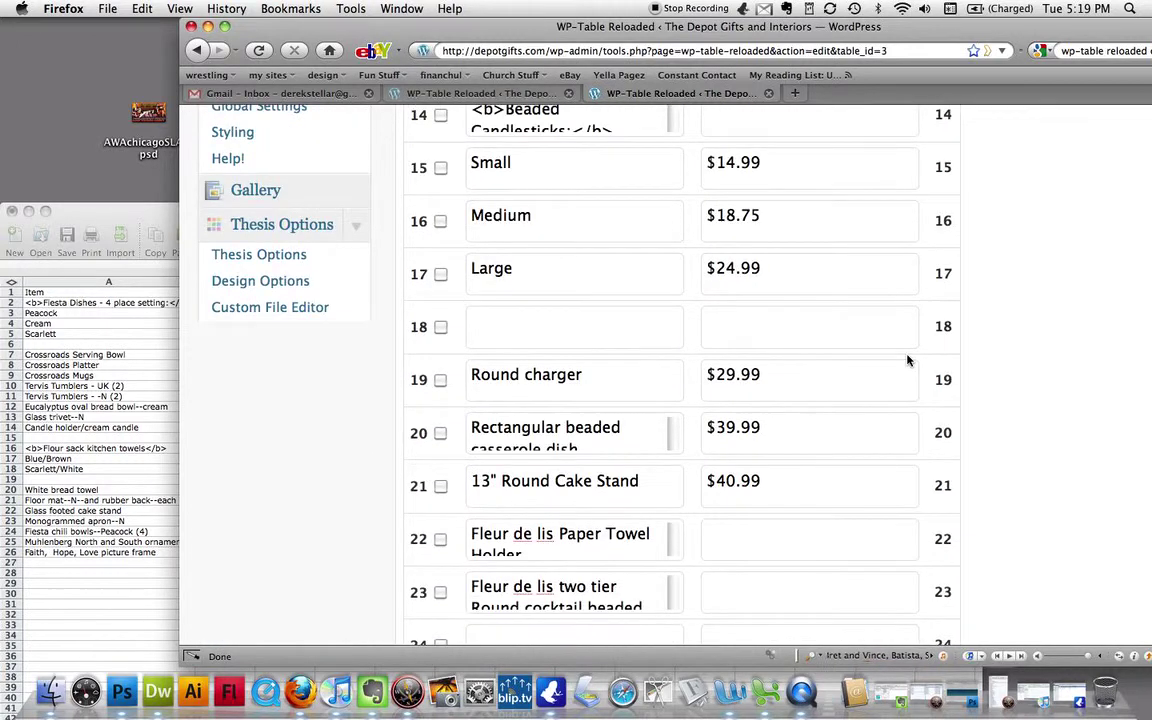
pyautogui.scroll(-5, 907, 360)
pyautogui.click(608, 455)
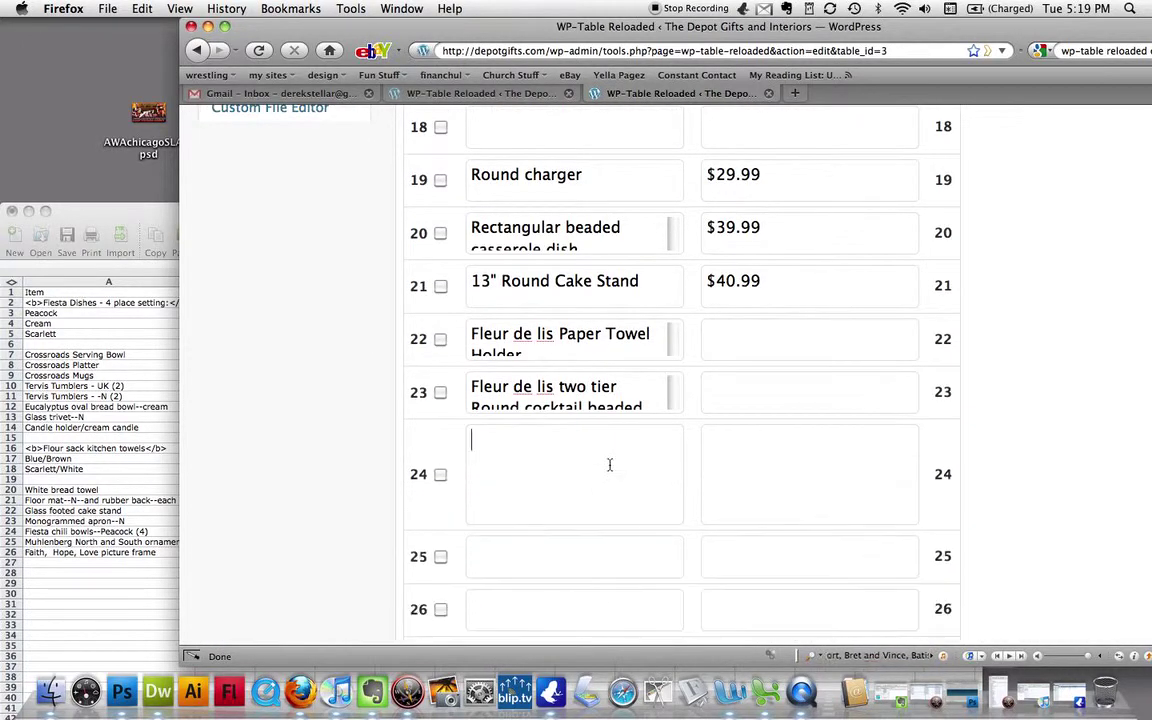
pyautogui.click(597, 562)
pyautogui.scroll(6, 593, 611)
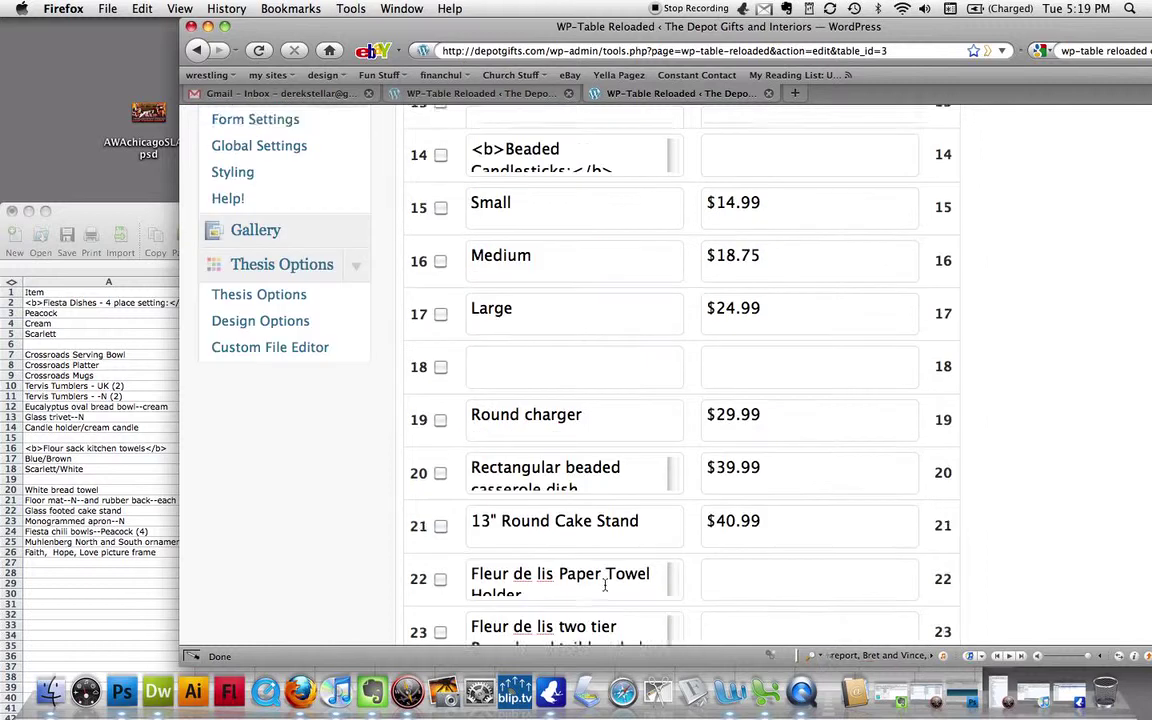
pyautogui.click(440, 447)
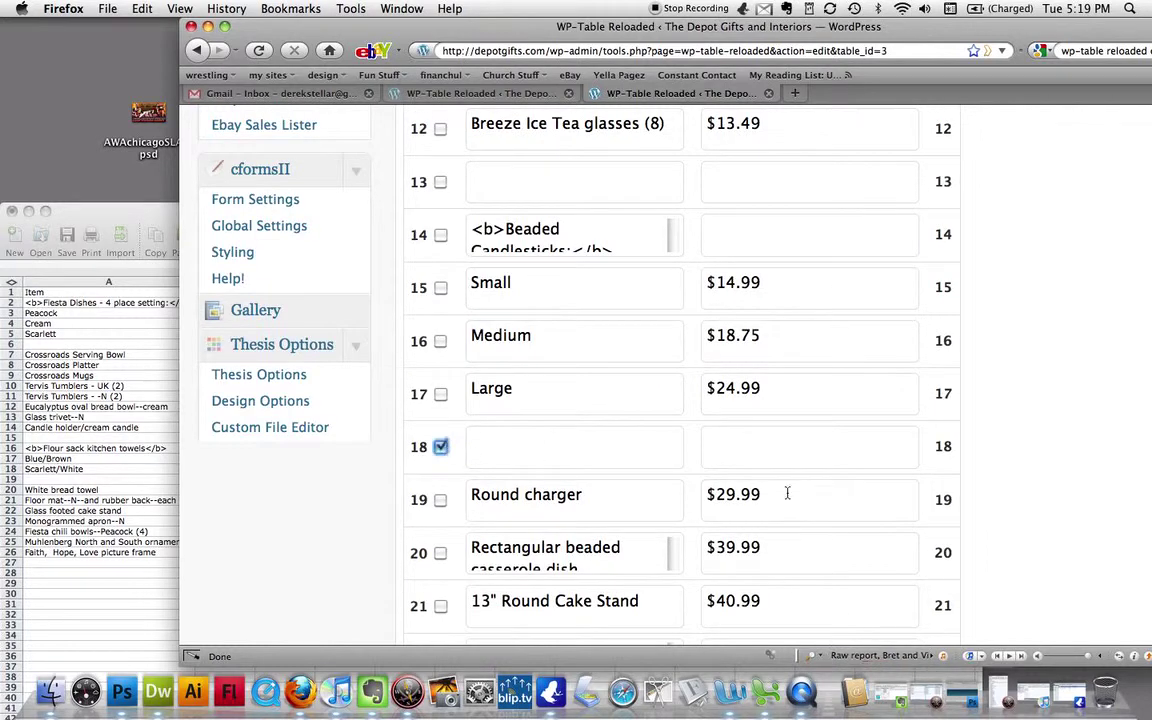
pyautogui.scroll(-10, 1077, 481)
pyautogui.scroll(-5, 1077, 483)
pyautogui.scroll(1, 1077, 483)
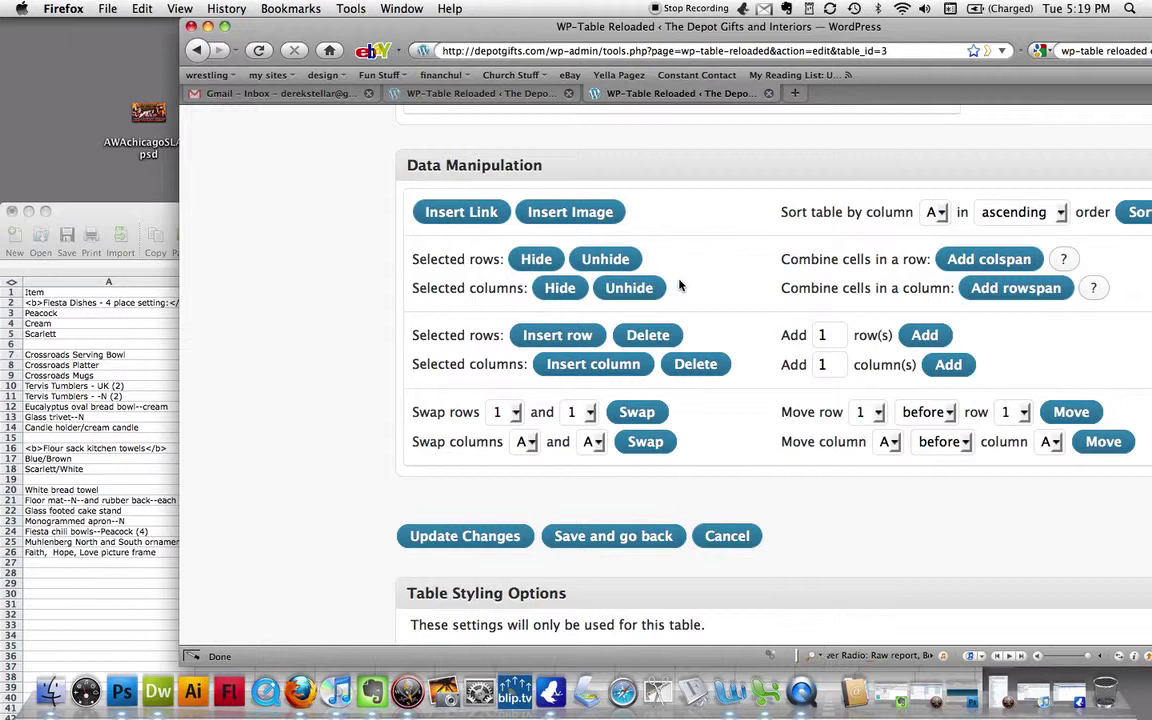
# - Insert another blank row at row 18, check the grid, and save table 3
pyautogui.click(559, 335)
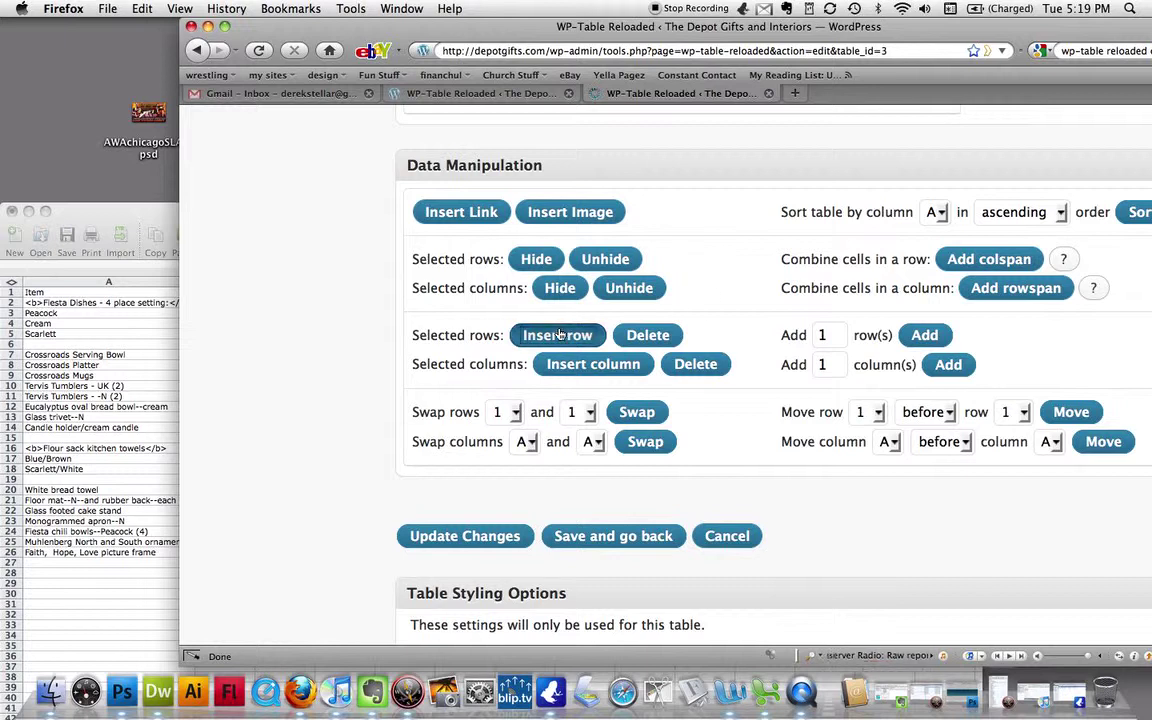
pyautogui.scroll(-10, 720, 322)
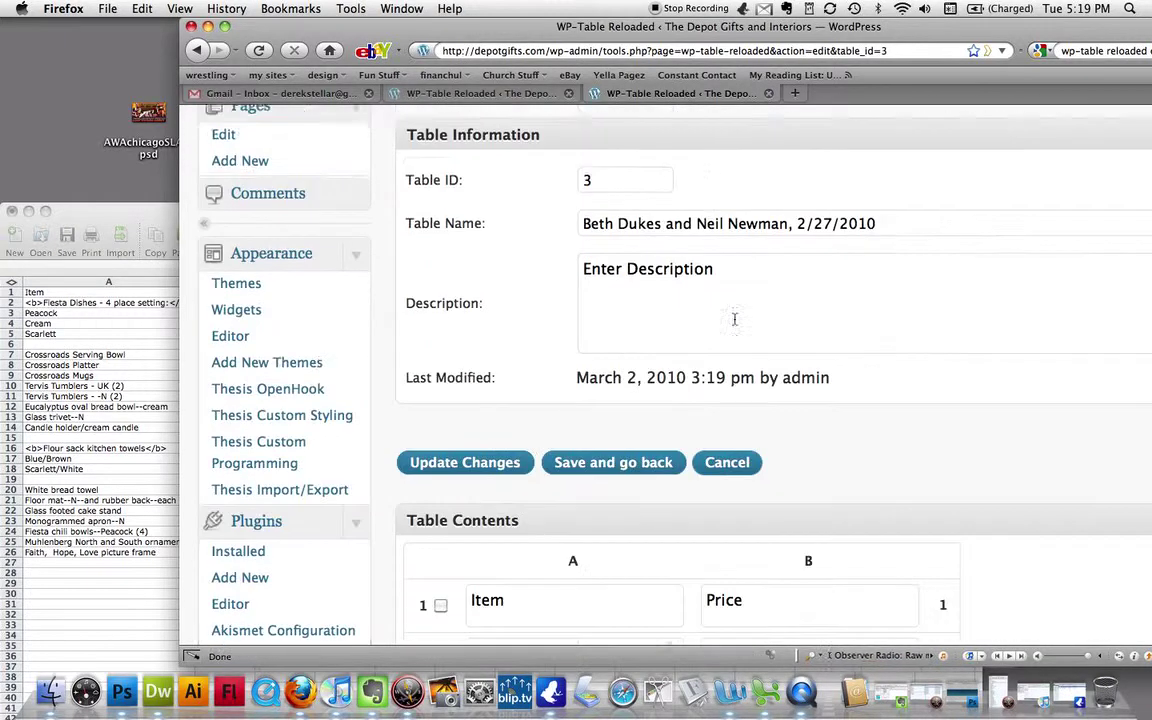
pyautogui.scroll(-8, 962, 331)
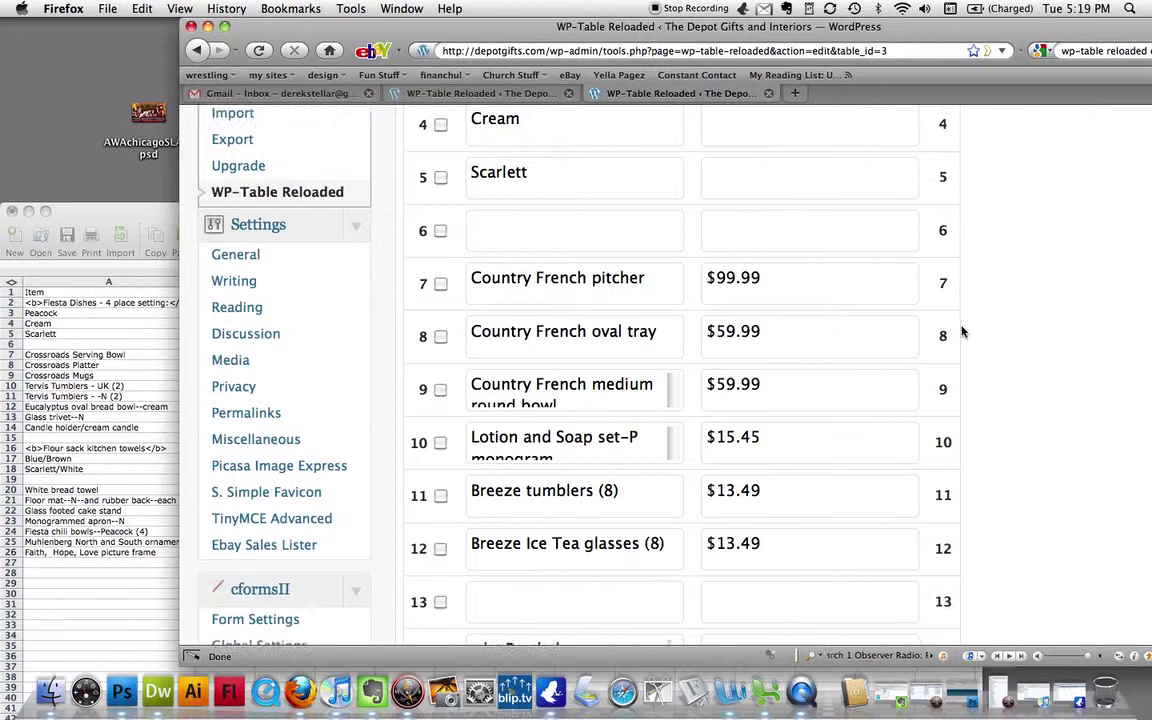
pyautogui.scroll(-3, 955, 330)
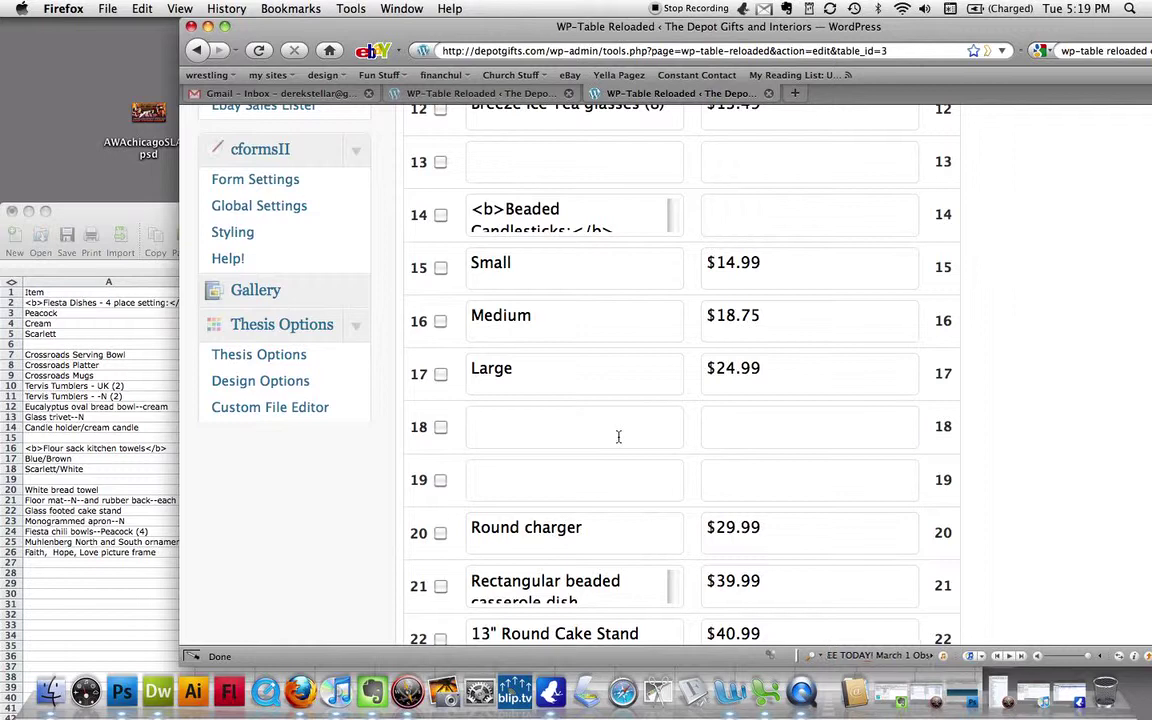
pyautogui.scroll(-8, 993, 430)
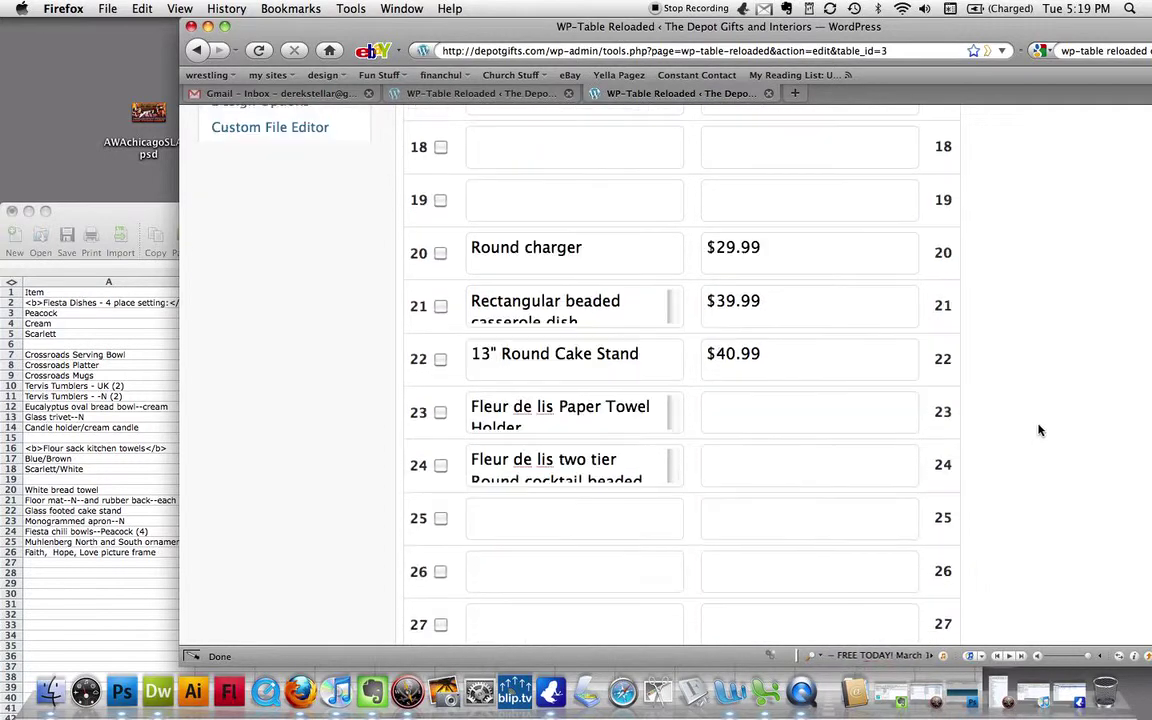
pyautogui.scroll(4, 1040, 430)
pyautogui.scroll(20, 1040, 430)
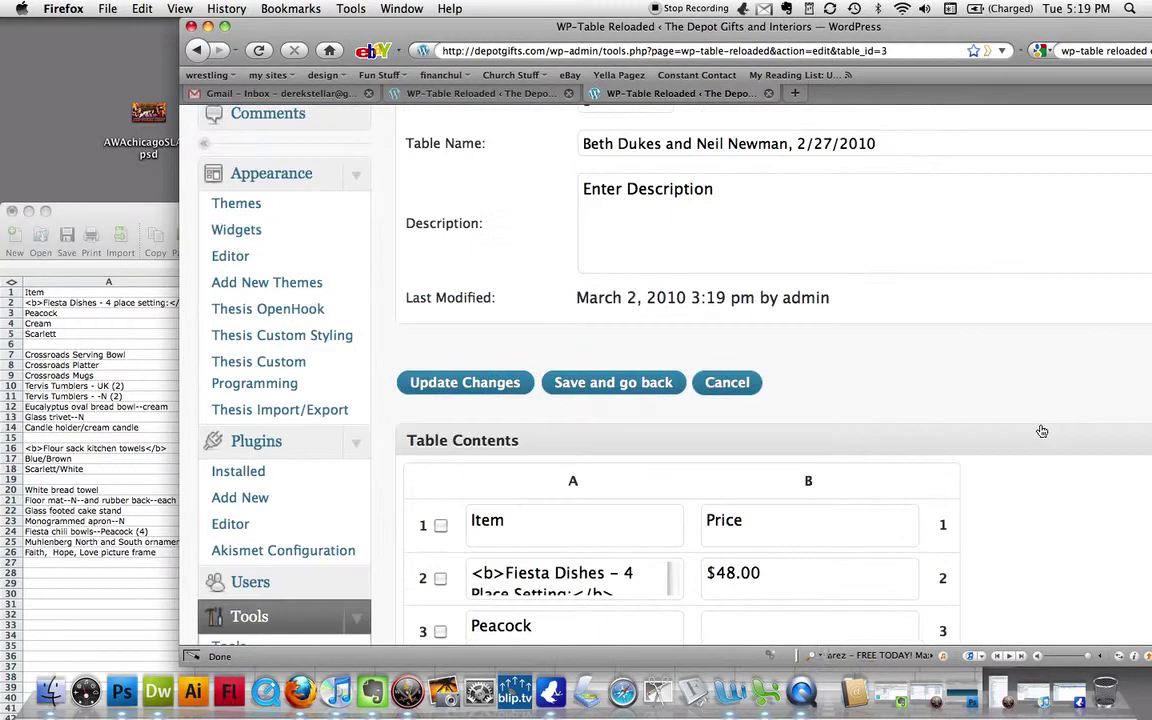
pyautogui.click(648, 393)
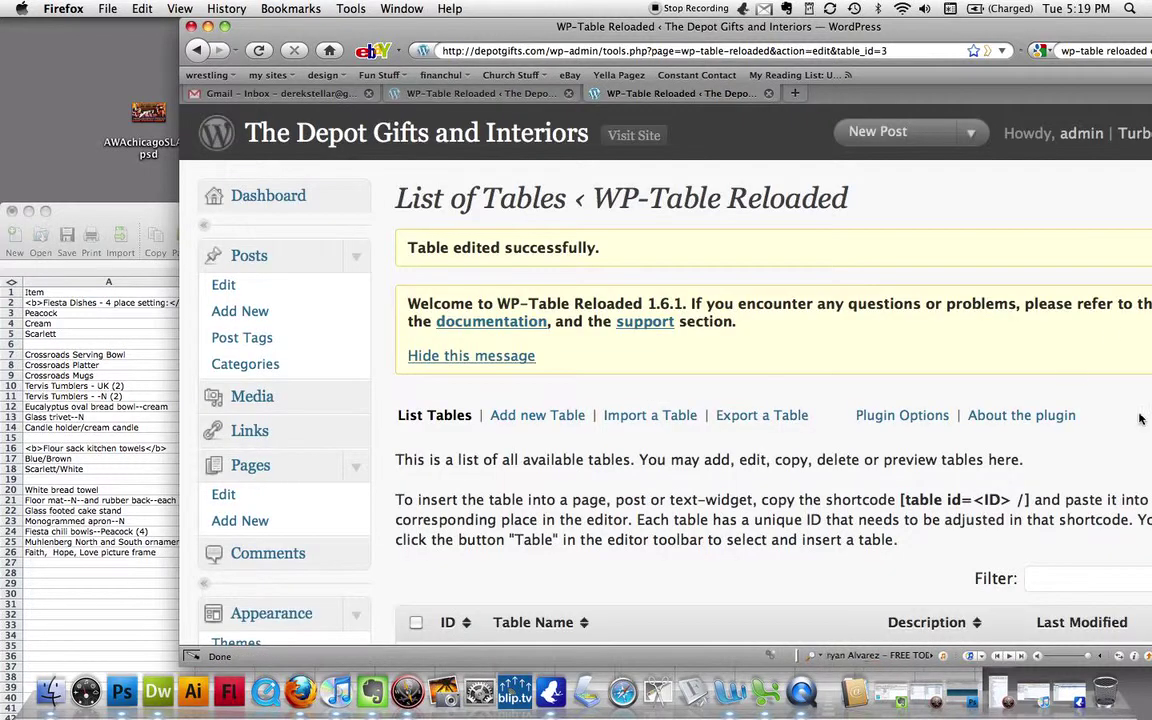
# - Scroll down the List of Tables to see saved table 3 and table 10
pyautogui.scroll(-2, 700, 405)
pyautogui.scroll(-5, 700, 405)
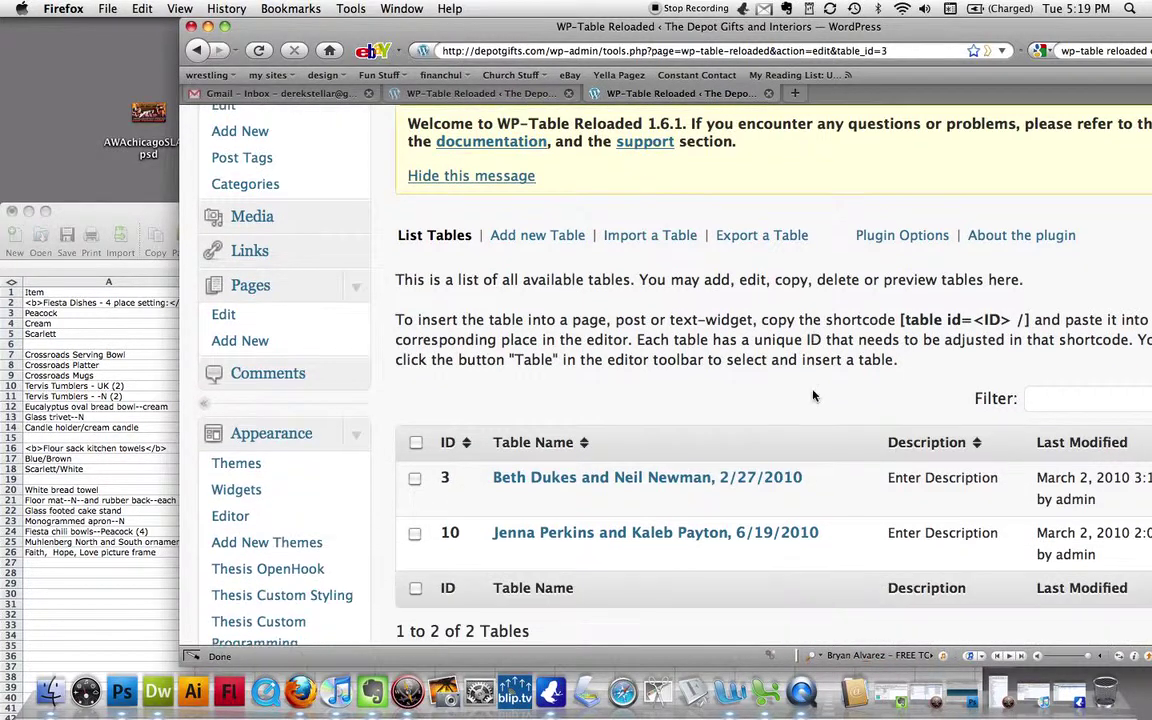